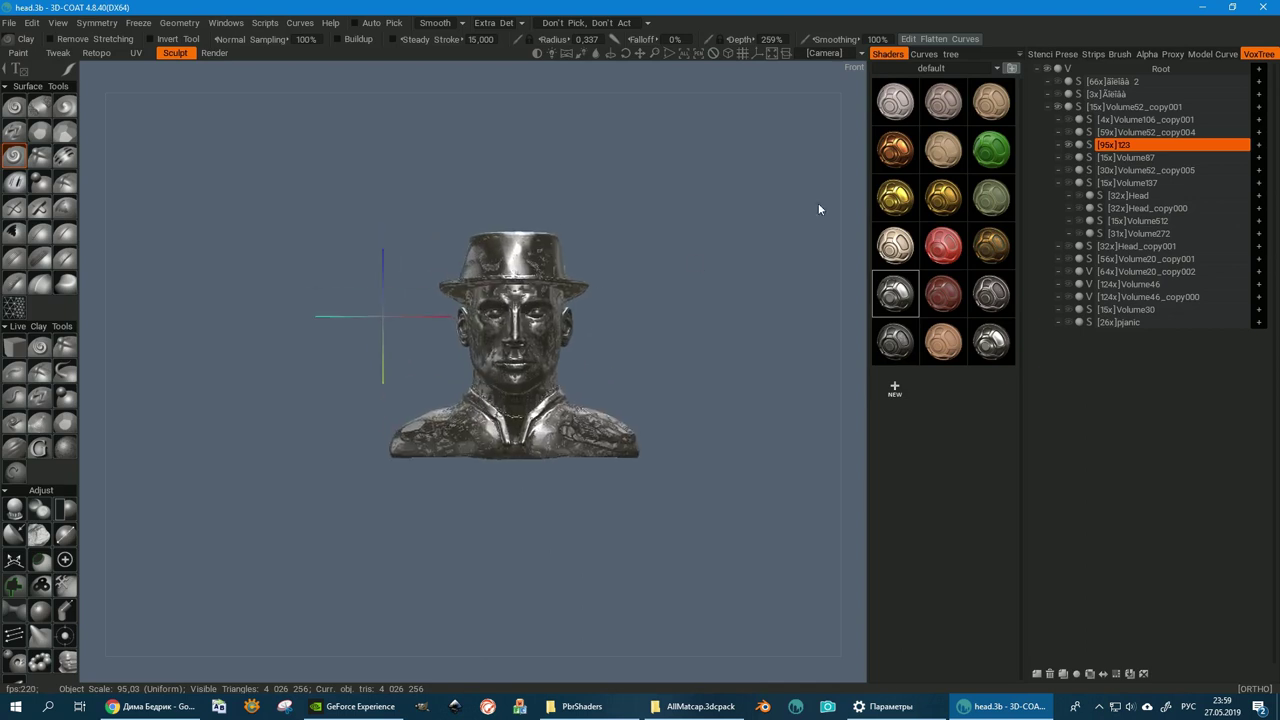
# - Replace the bust's chrome shader with the beige Default clay matte shader
pyautogui.click(953, 152)
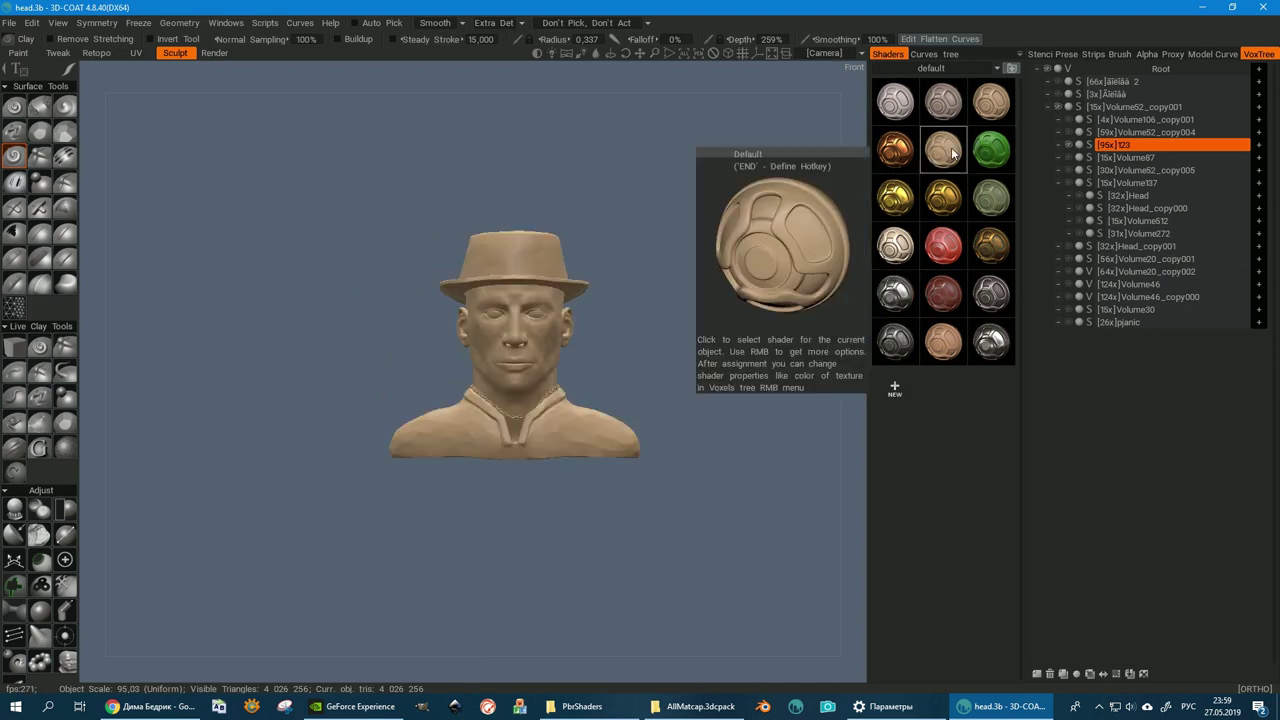
# - Install #MP-ColorLighting.3dcpack from the AllMatcap MatCapPreview folder as an extension
pyautogui.click(18, 22)
pyautogui.moveTo(40, 107)
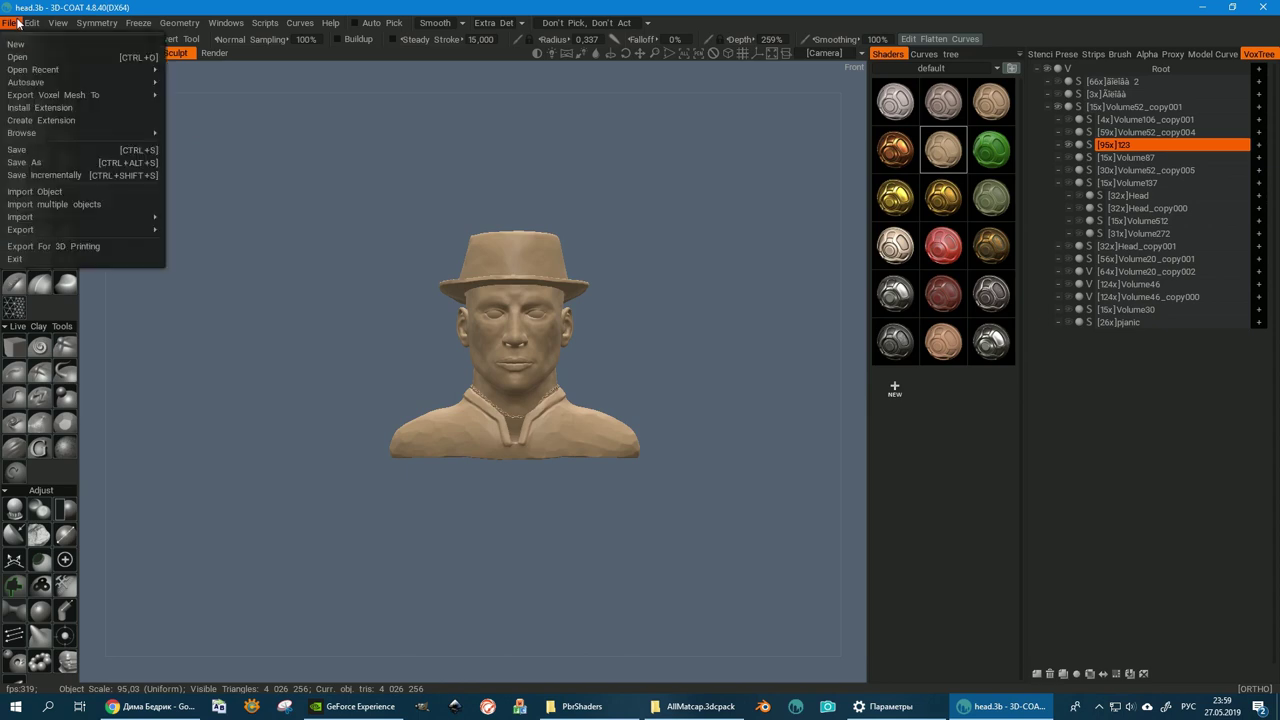
pyautogui.click(38, 110)
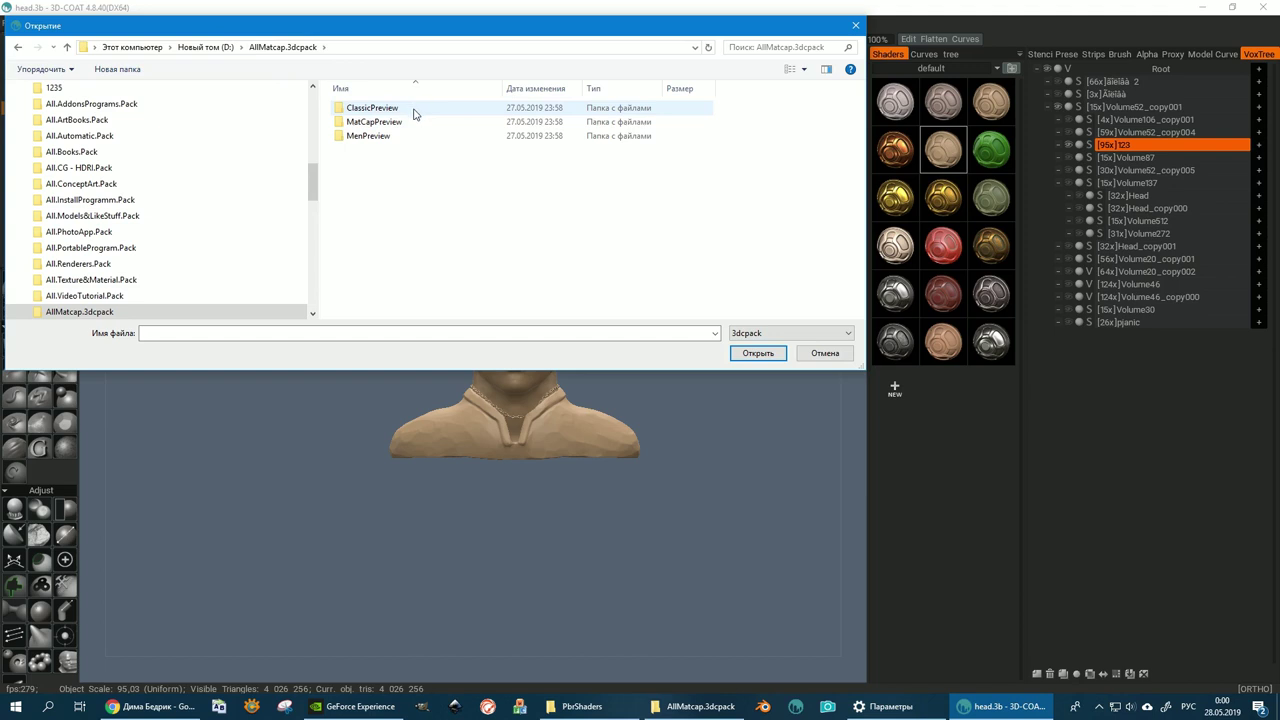
pyautogui.doubleClick(409, 124)
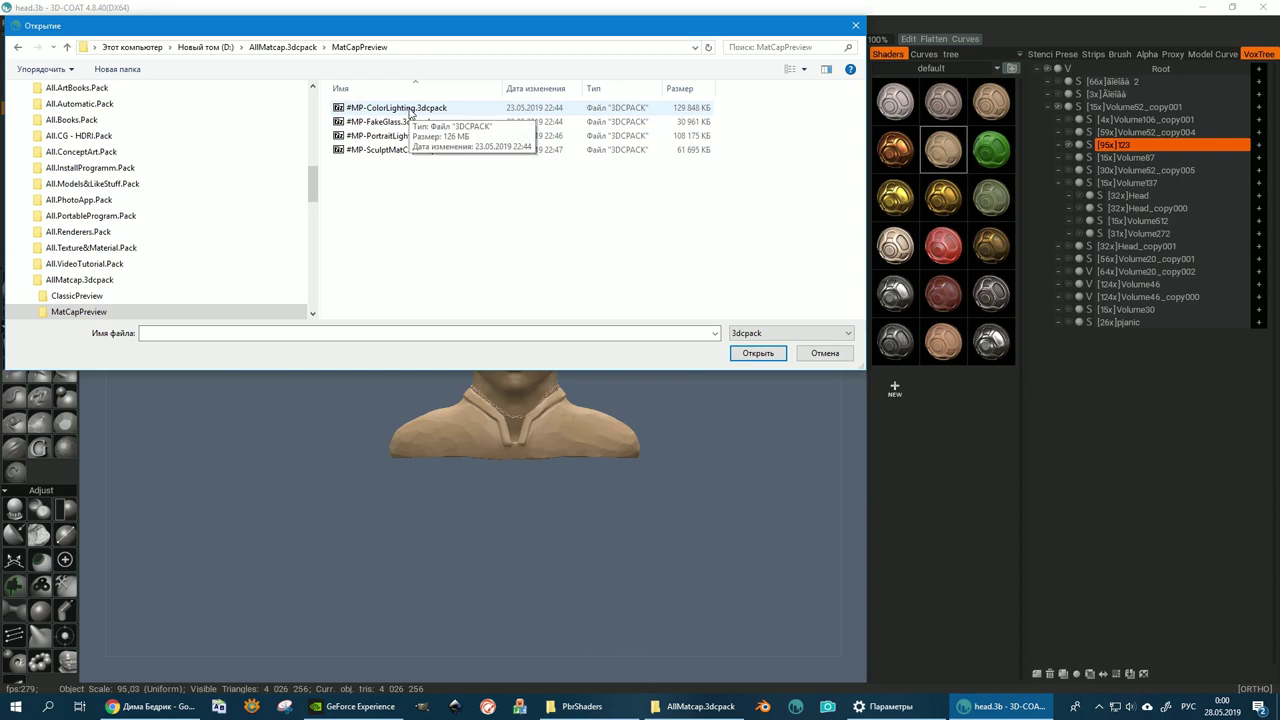
pyautogui.doubleClick(409, 113)
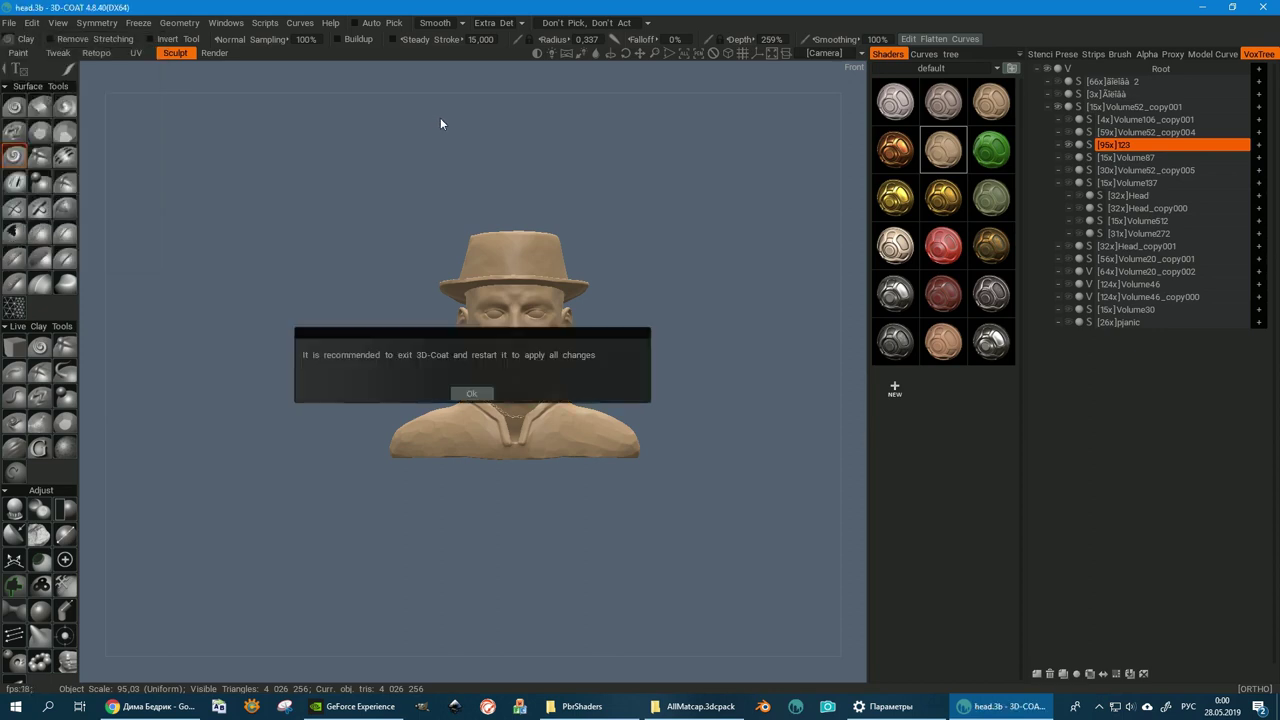
# - Acknowledge the restart notice and install the next MP matcap pack
pyautogui.click(465, 391)
pyautogui.click(8, 22)
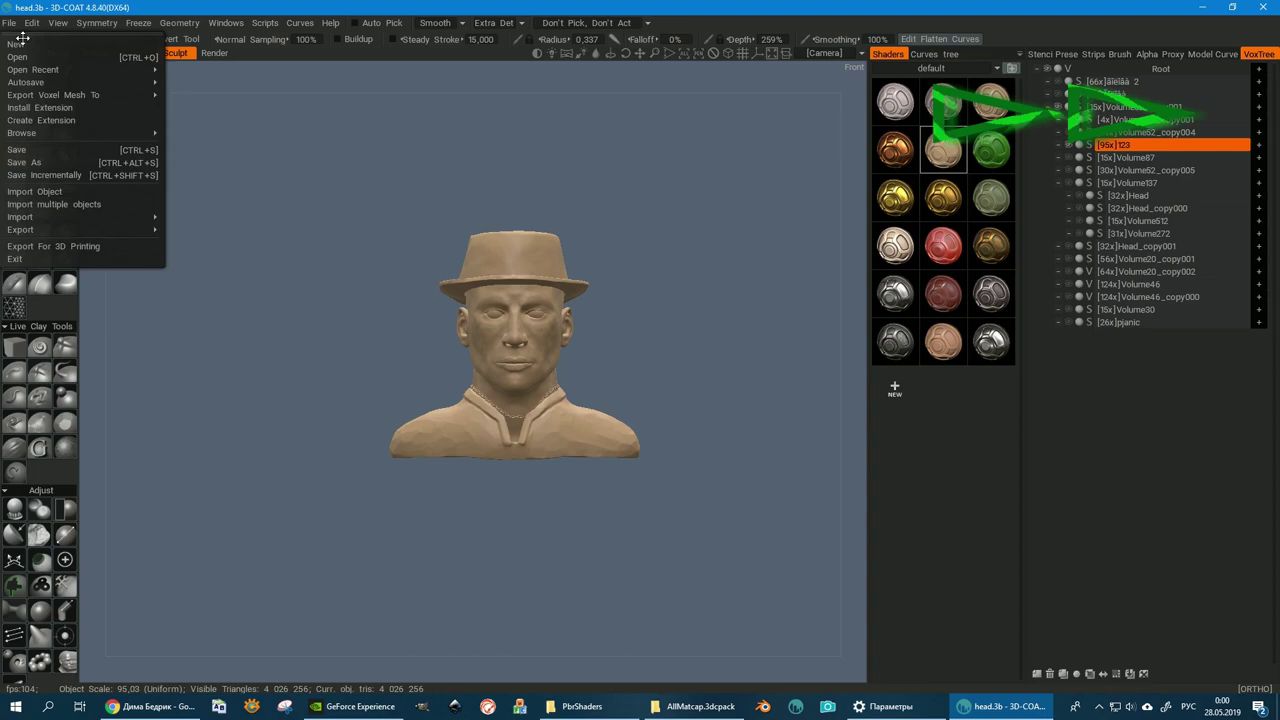
pyautogui.click(40, 107)
pyautogui.doubleClick(376, 121)
pyautogui.click(460, 391)
# - Install the last two MP matcap packs and close the restart recommendation
pyautogui.click(8, 22)
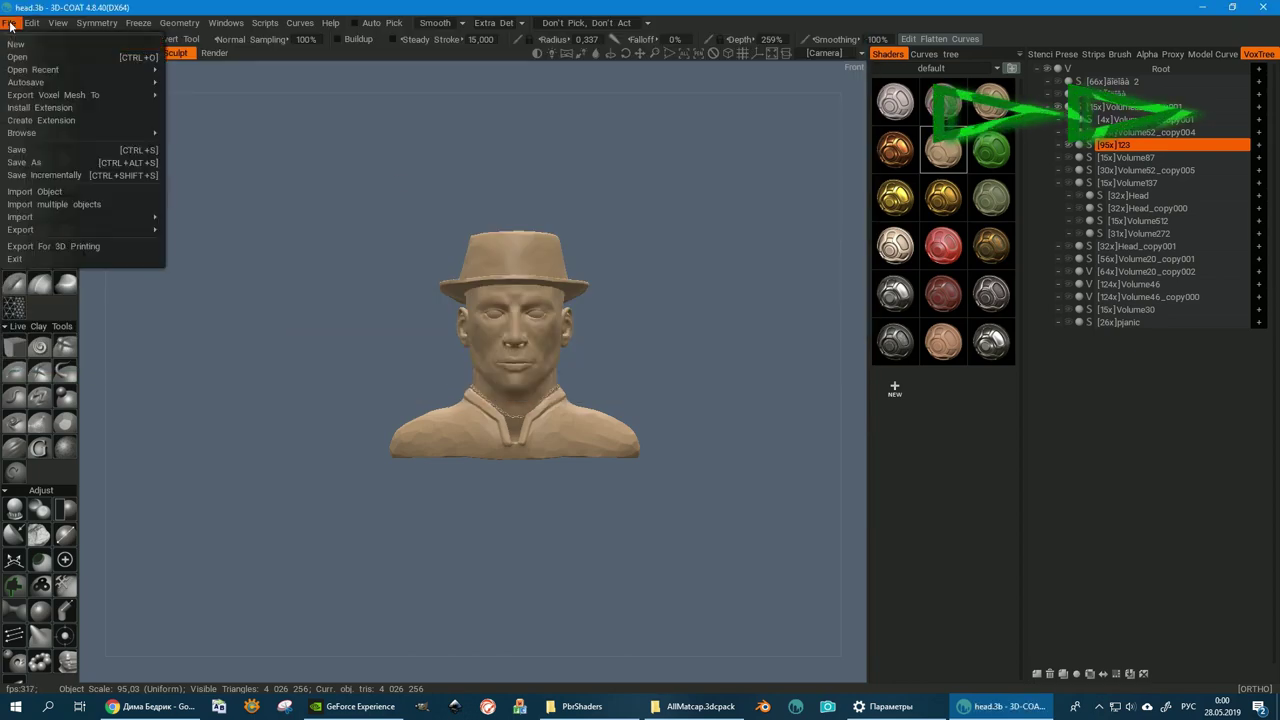
pyautogui.click(55, 108)
pyautogui.doubleClick(372, 133)
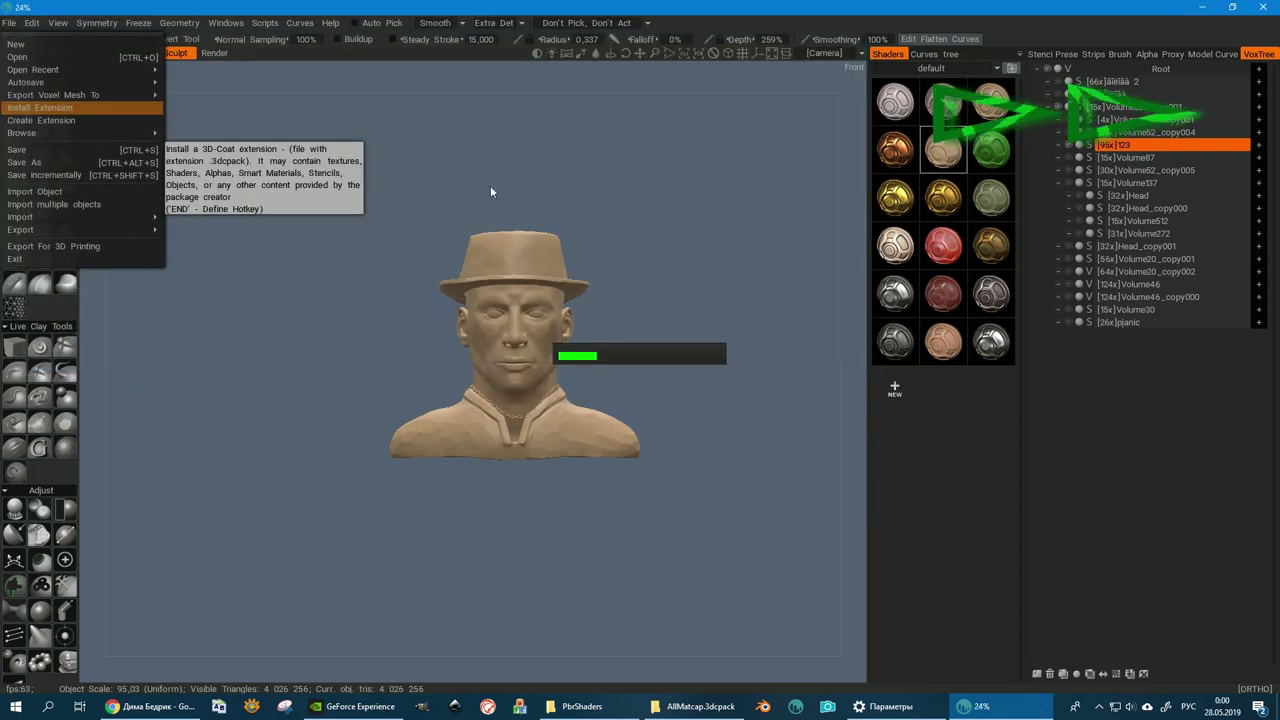
pyautogui.click(8, 22)
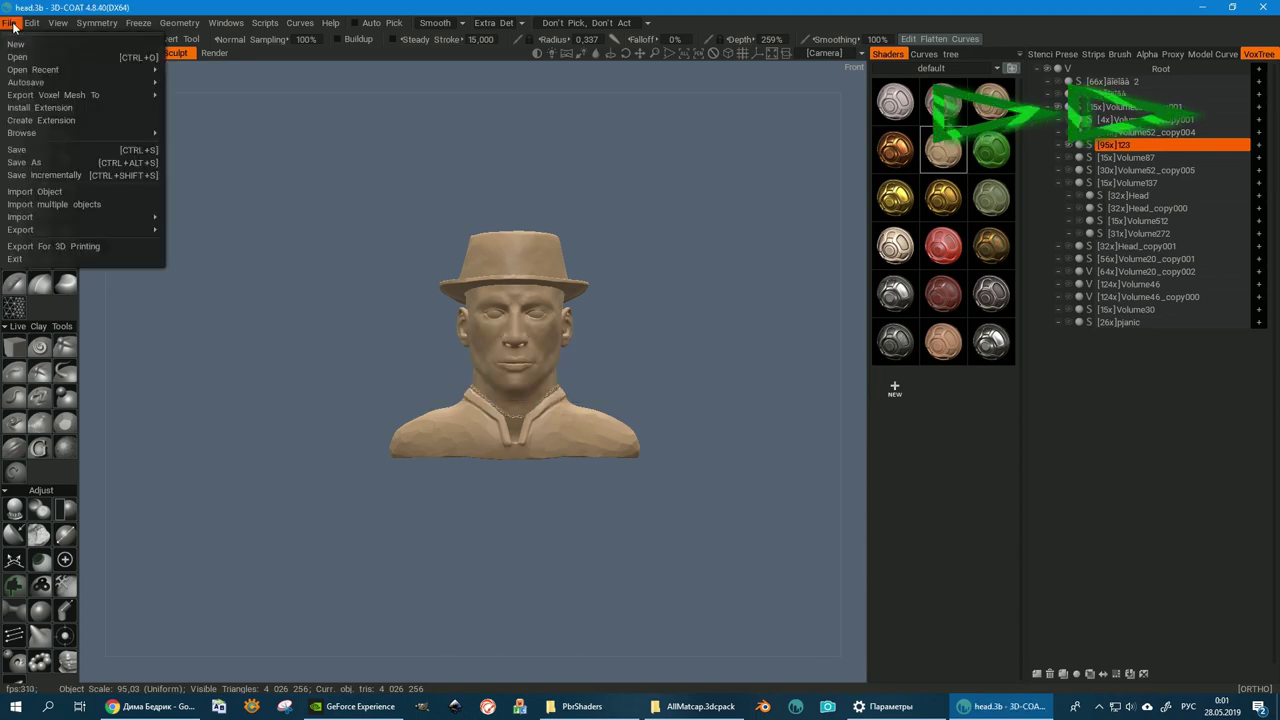
pyautogui.click(40, 107)
pyautogui.doubleClick(413, 154)
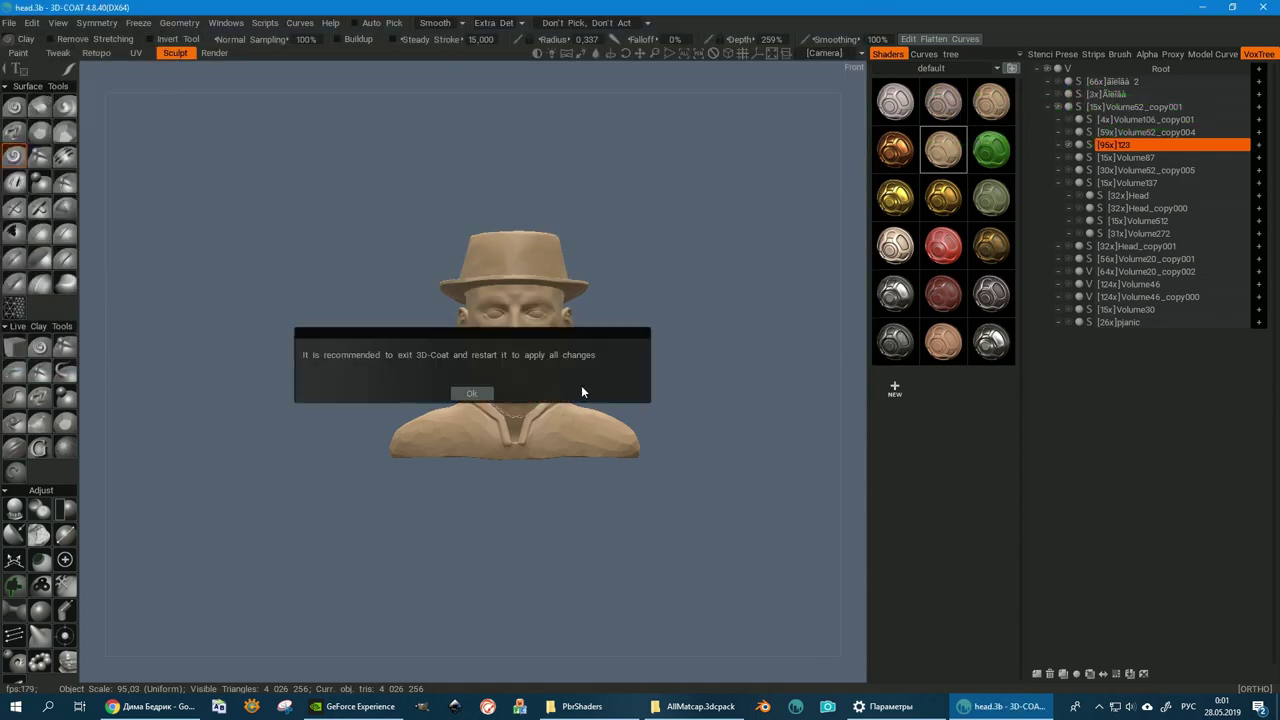
pyautogui.click(490, 397)
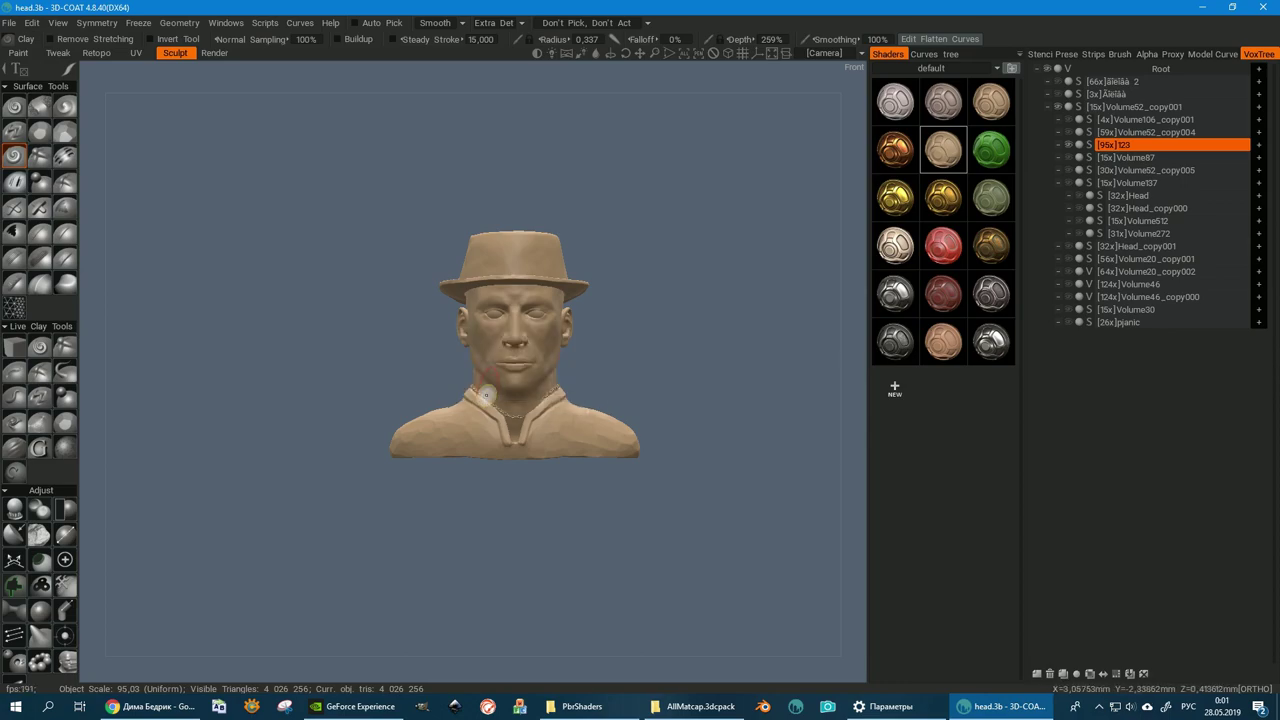
# - Restart 3D-Coat, reopen head.3b and switch the Shaders category to MP-ColorLighting
pyautogui.click(1260, 8)
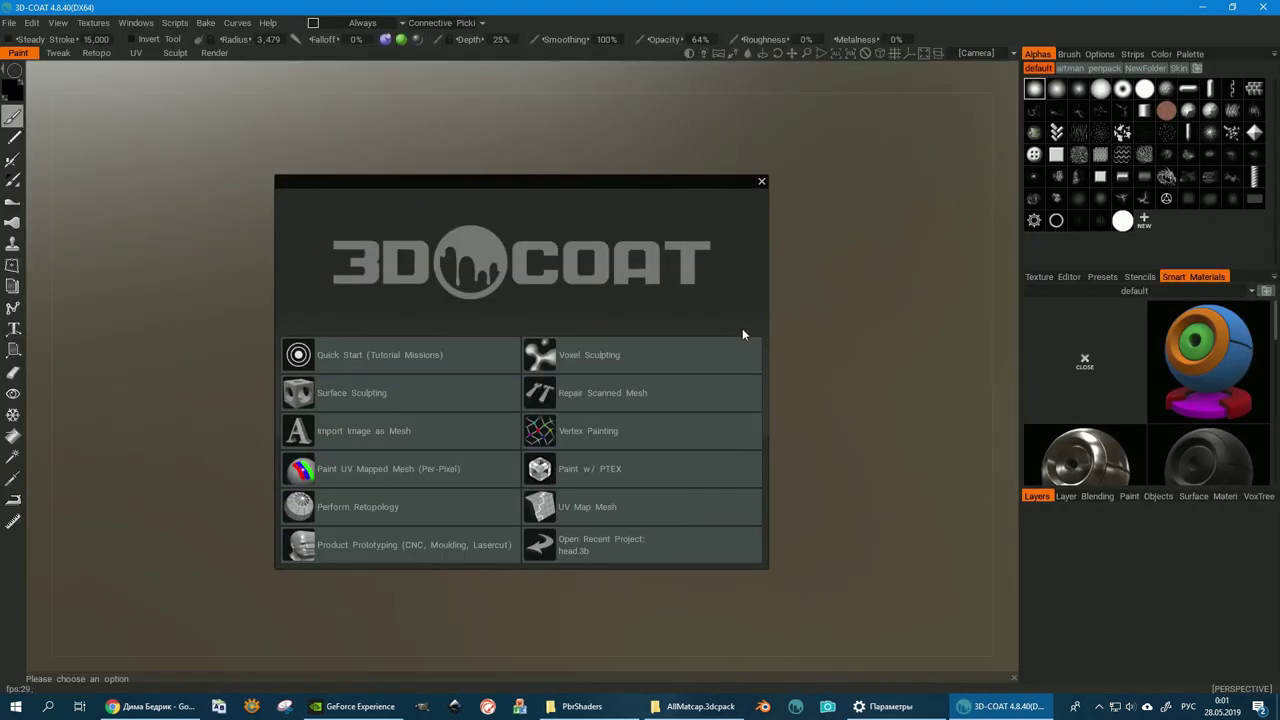
pyautogui.click(602, 543)
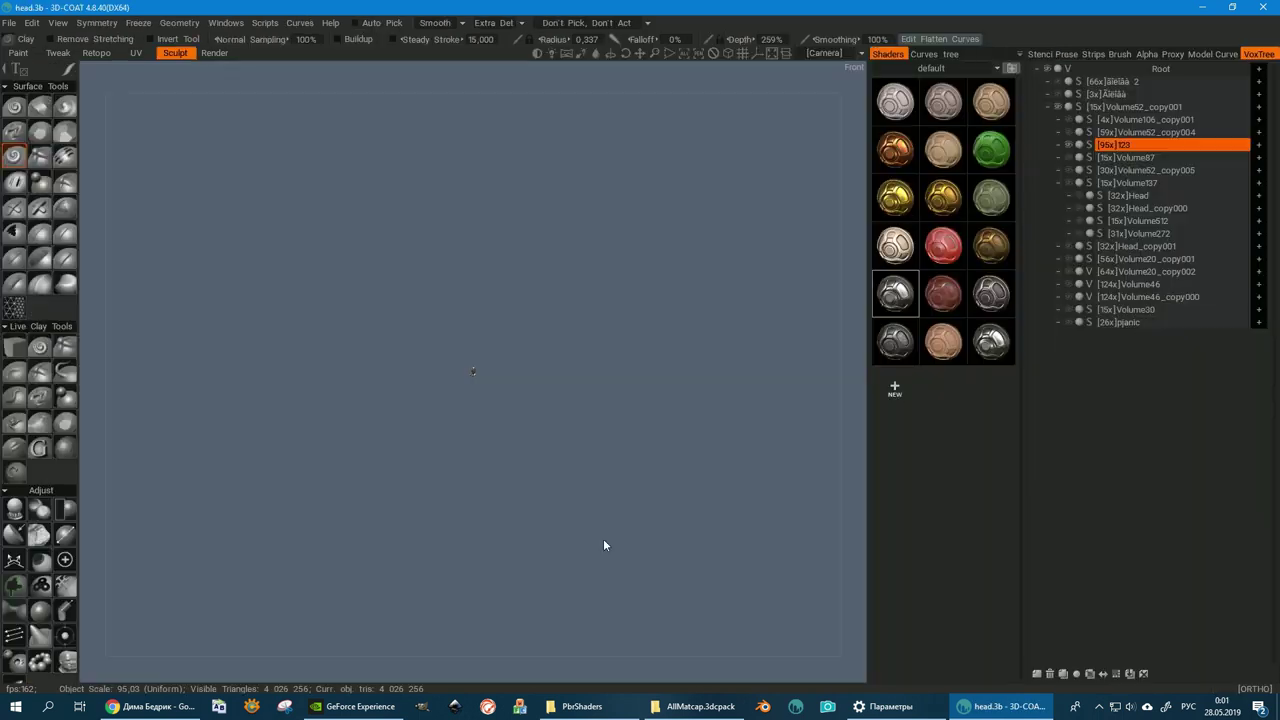
pyautogui.click(937, 68)
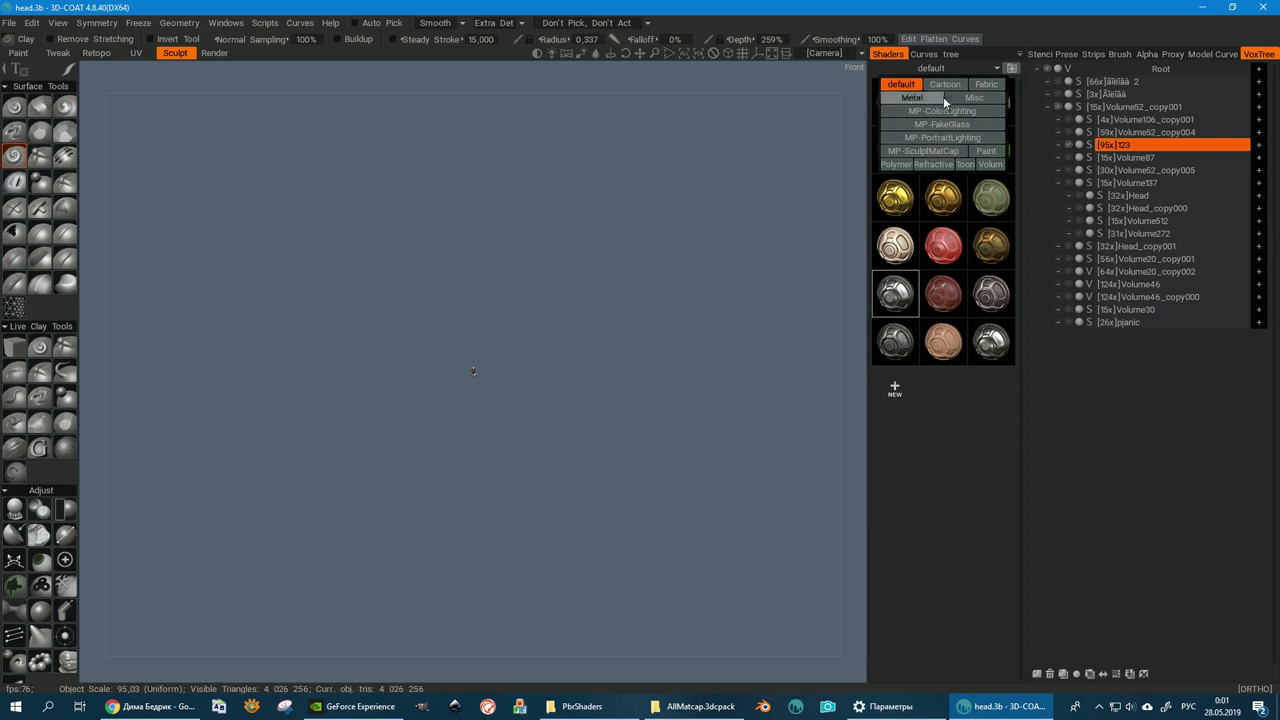
pyautogui.click(942, 110)
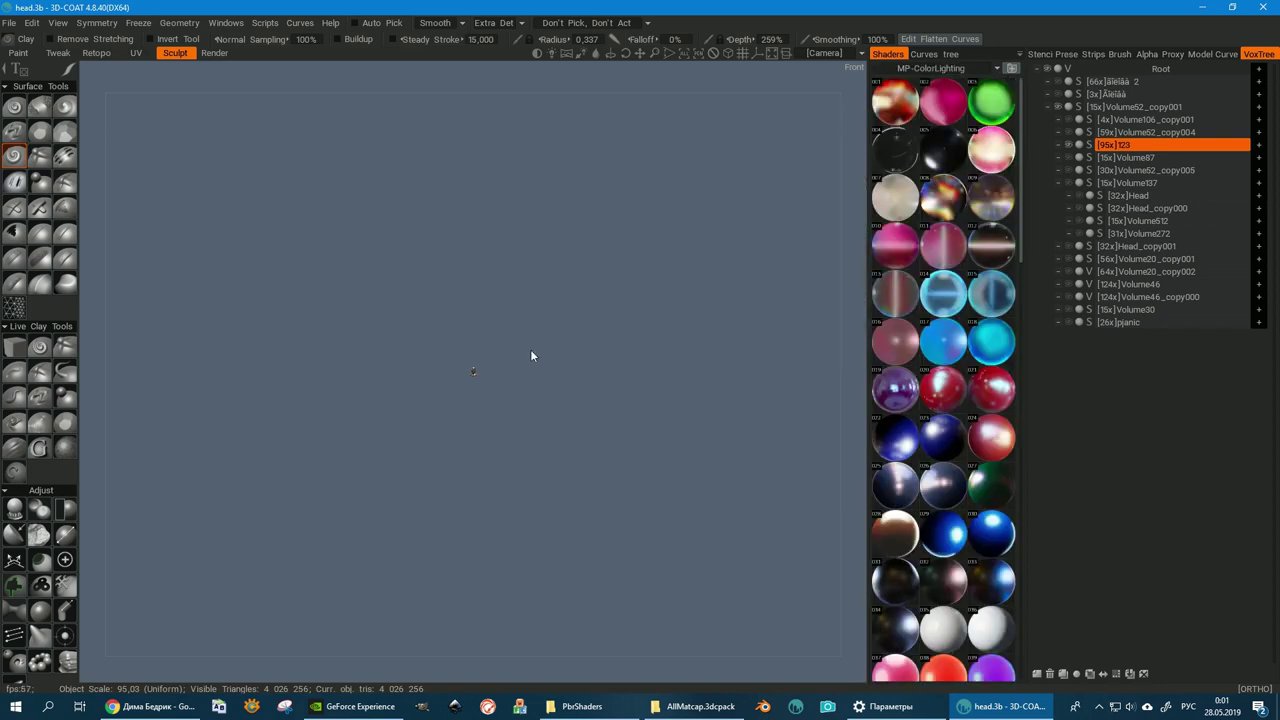
pyautogui.scroll(5, 629, 94)
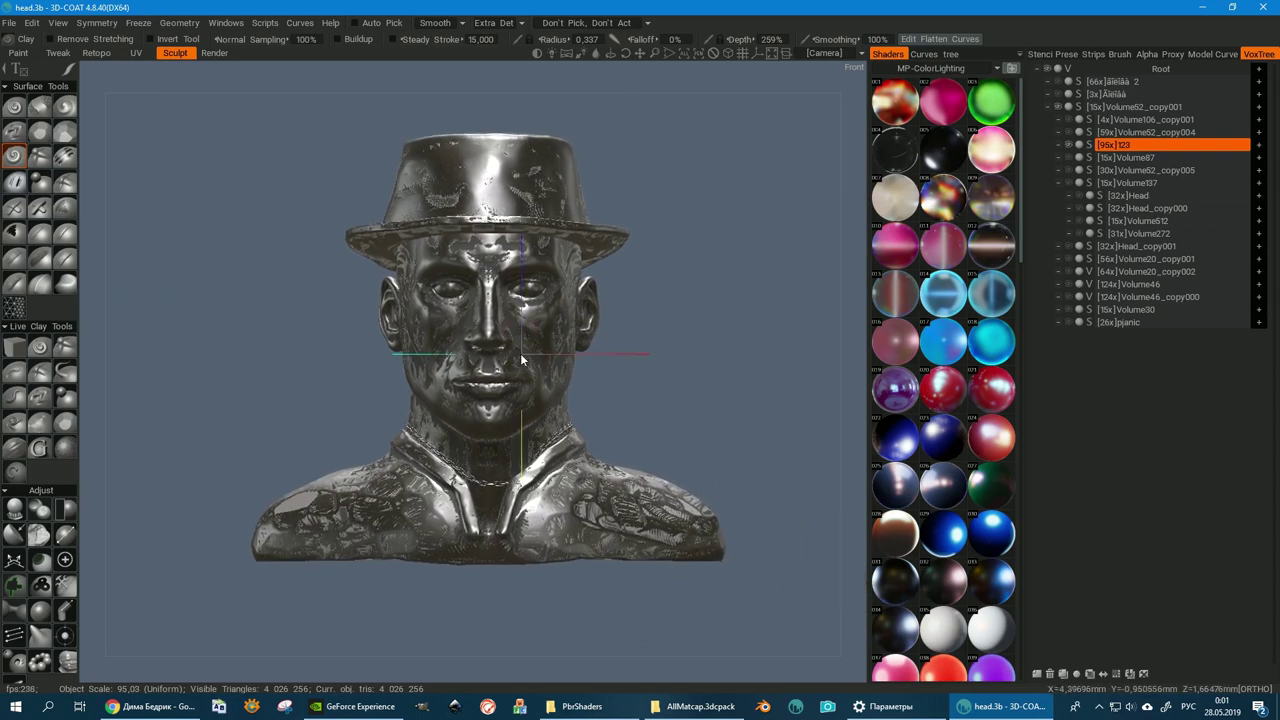
# - Orbit to a three-quarter view and preview ColorLighting matcaps 001, 002, 009 and 012
pyautogui.moveTo(619, 342); pyautogui.dragTo(593, 332, button='middle')
pyautogui.moveTo(593, 332); pyautogui.dragTo(562, 335, button='right')
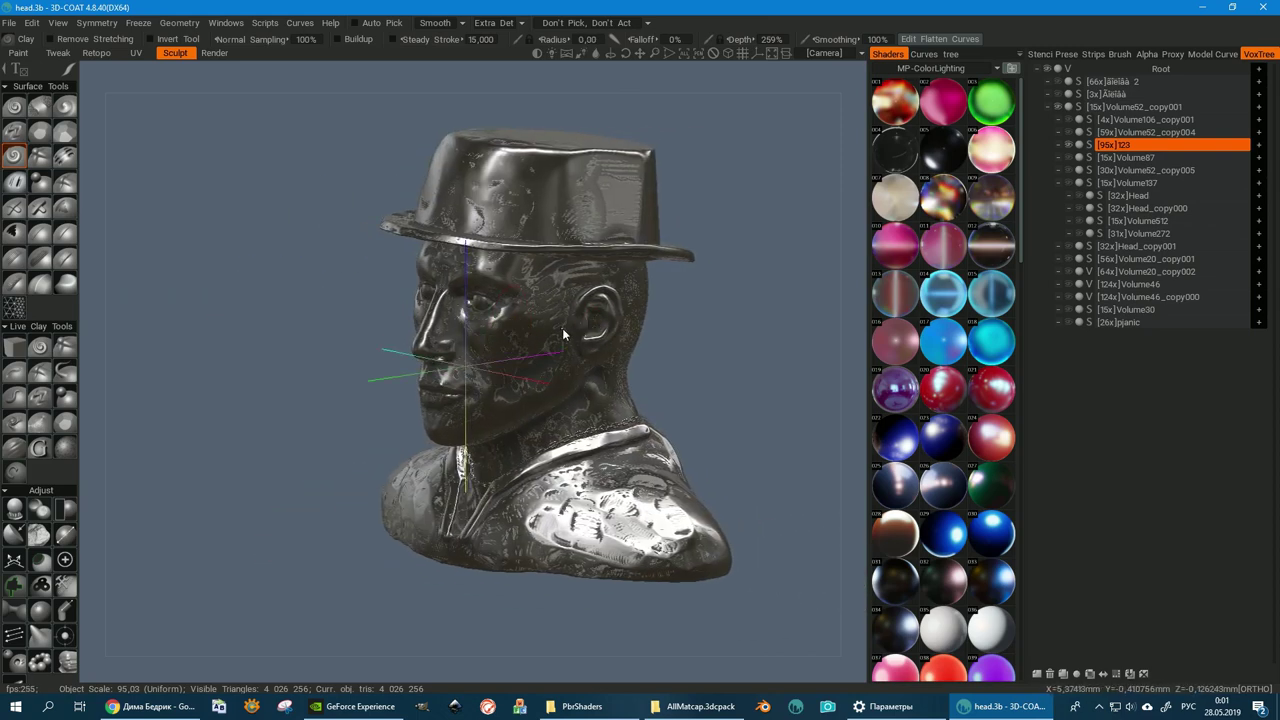
pyautogui.moveTo(575, 326); pyautogui.dragTo(906, 139, button='middle')
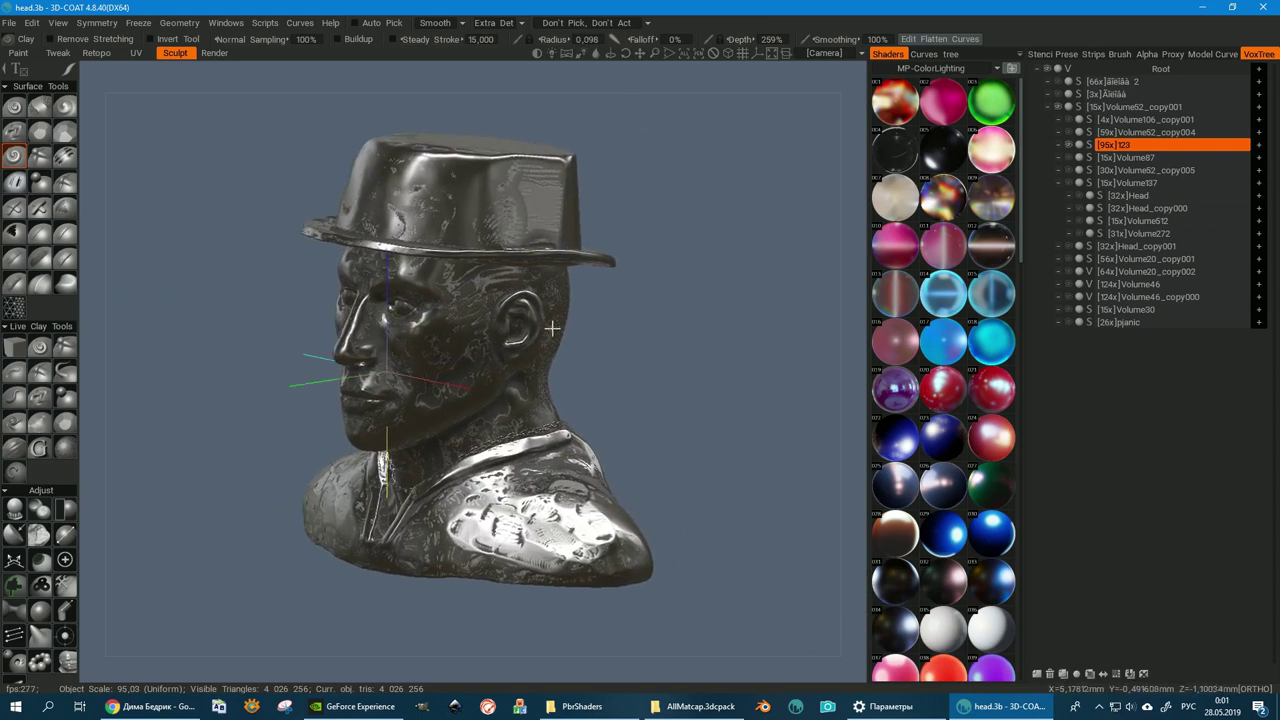
pyautogui.moveTo(895, 102)
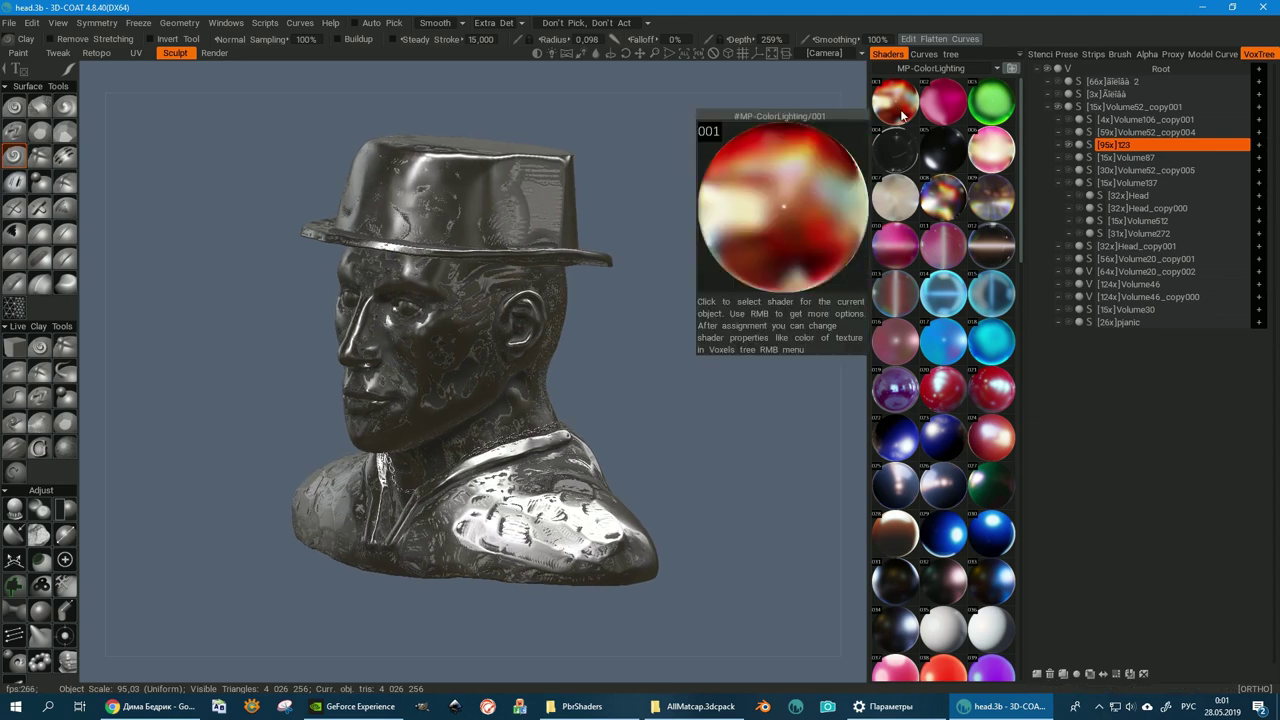
pyautogui.click(903, 117)
pyautogui.moveTo(943, 100)
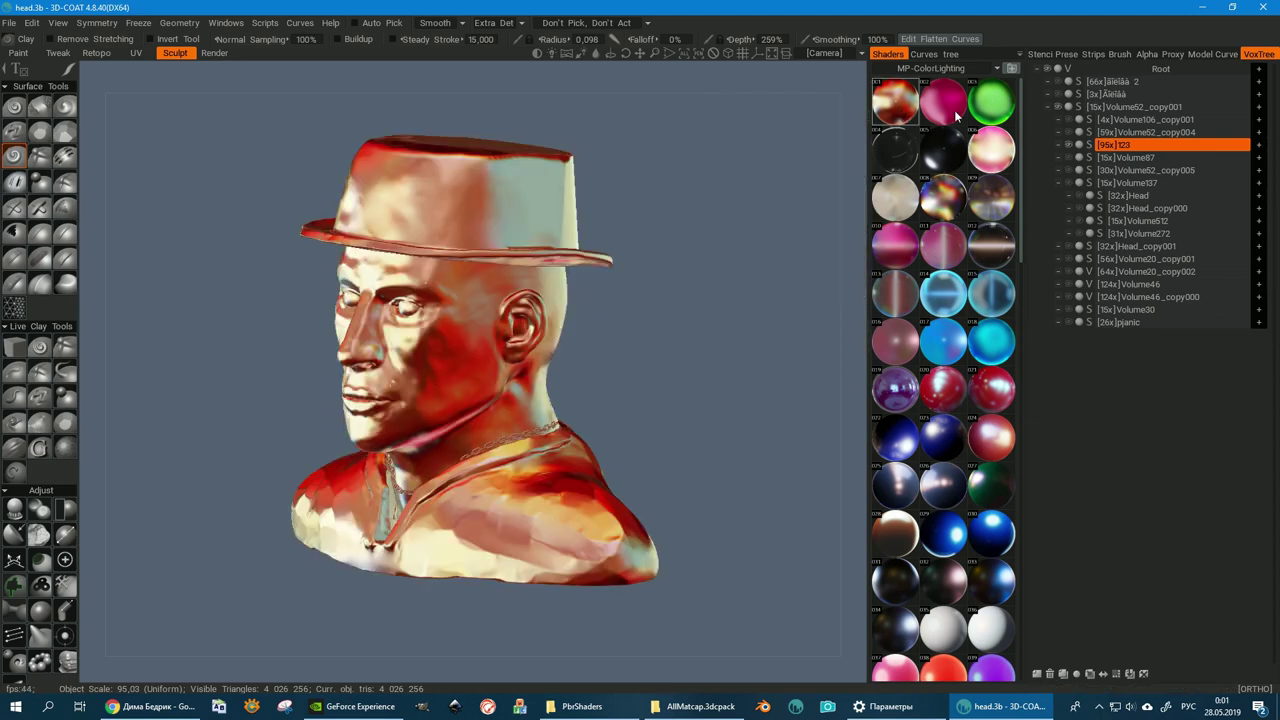
pyautogui.click(955, 117)
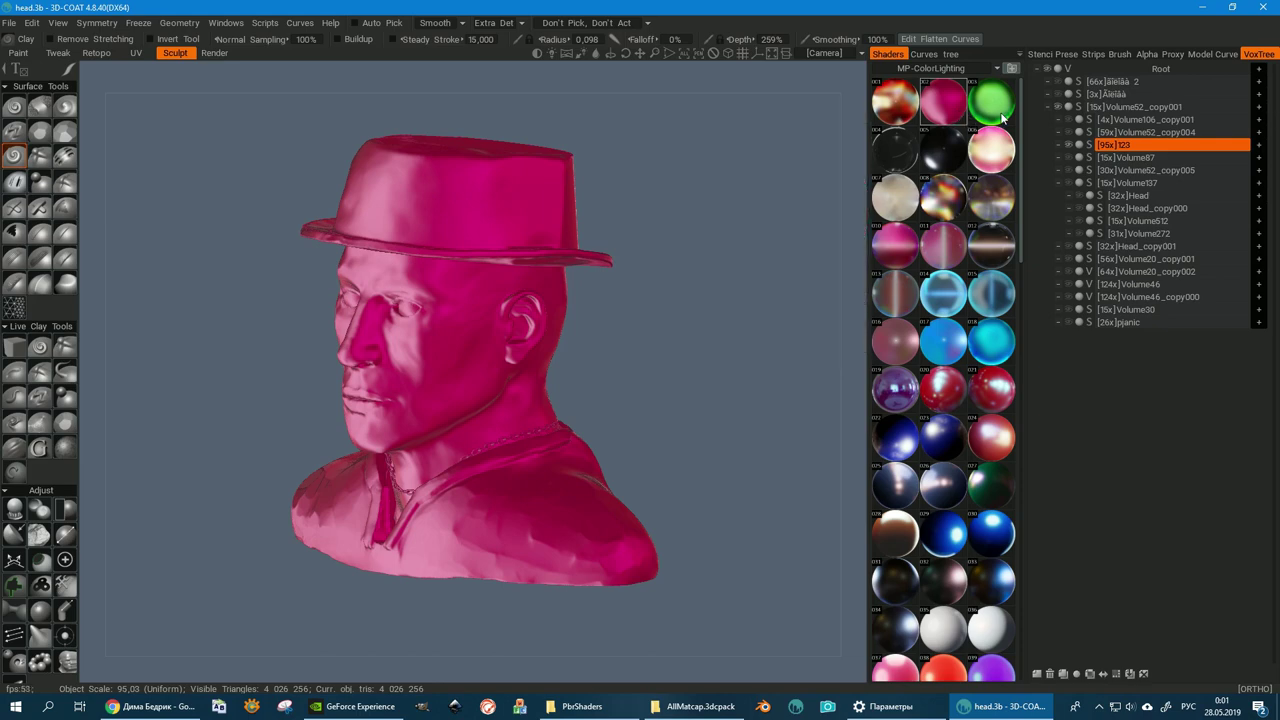
pyautogui.click(993, 199)
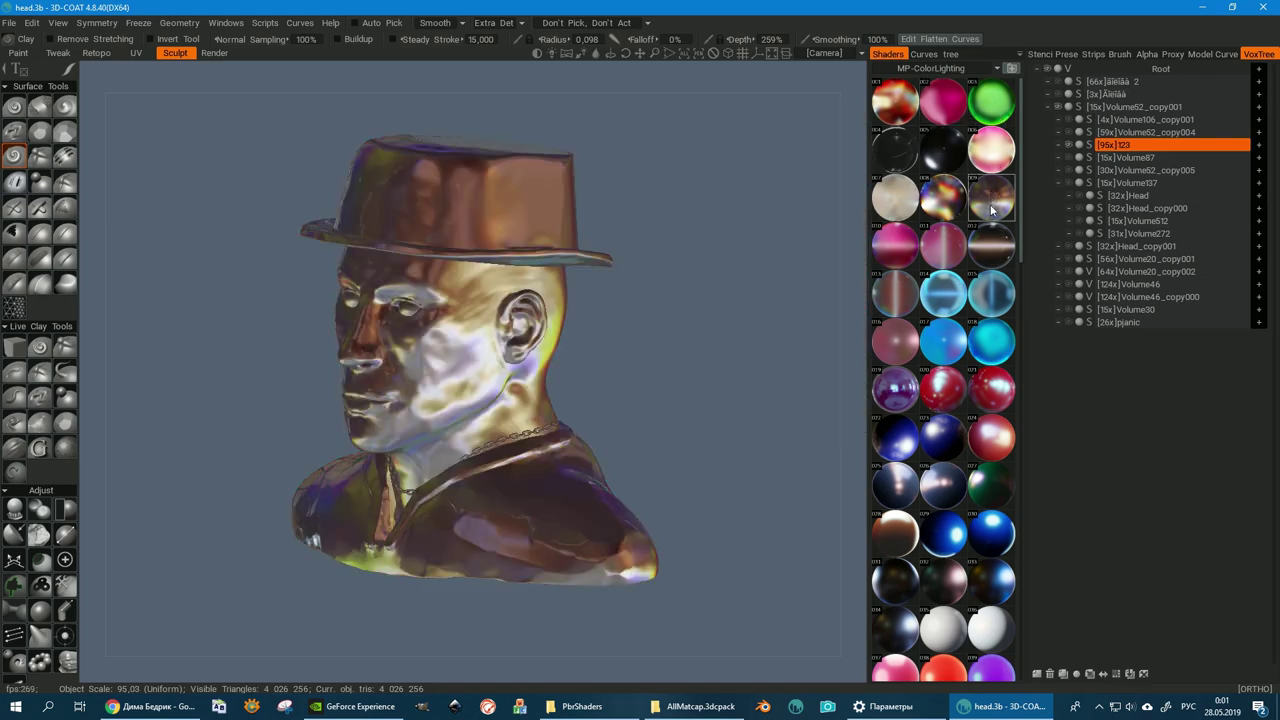
pyautogui.click(992, 245)
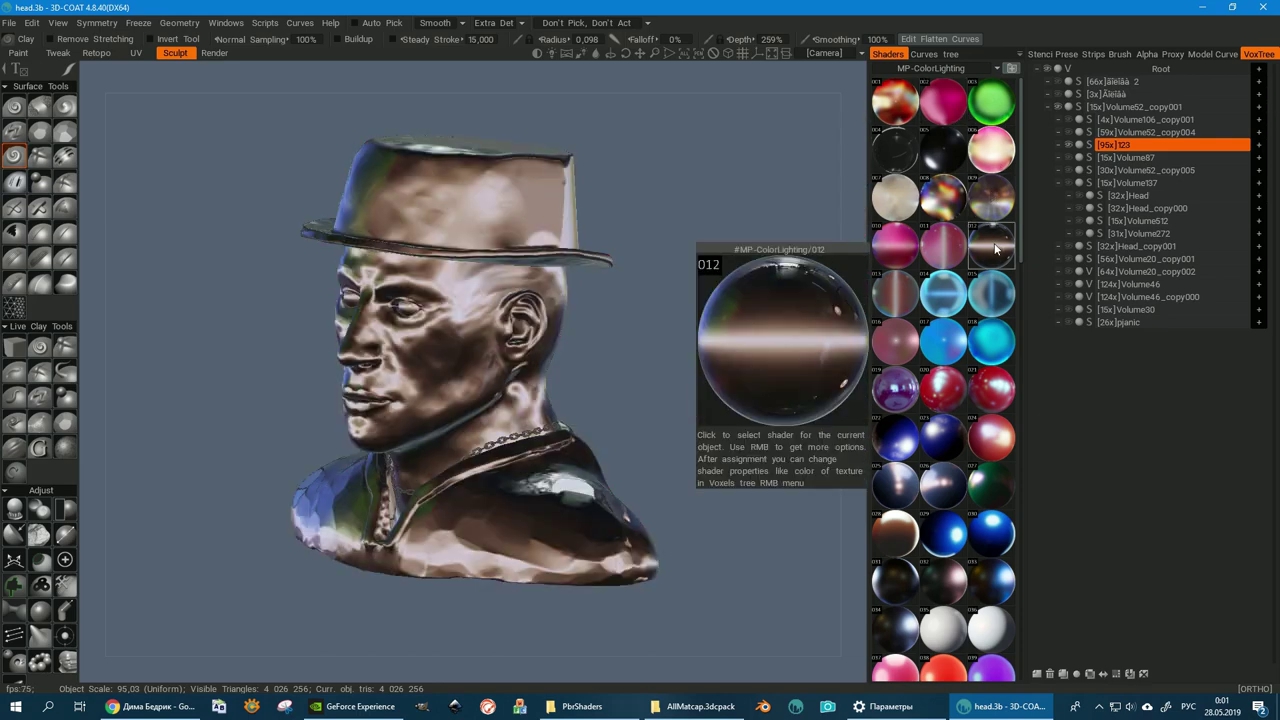
# - Try red matcaps 024 and 021 and blue 029, ending in a straight front view
pyautogui.click(990, 438)
pyautogui.moveTo(537, 374); pyautogui.dragTo(610, 368, button='middle')
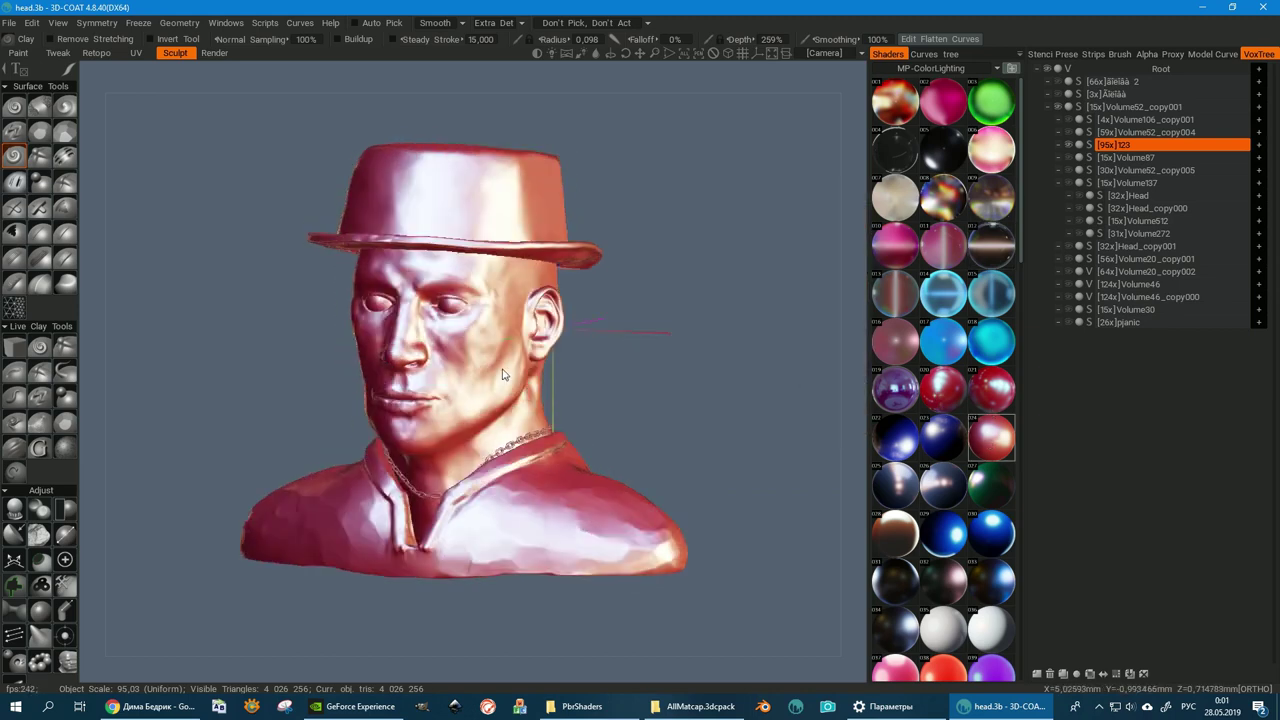
pyautogui.click(1007, 396)
pyautogui.scroll(-1, 972, 416)
pyautogui.scroll(-2, 960, 404)
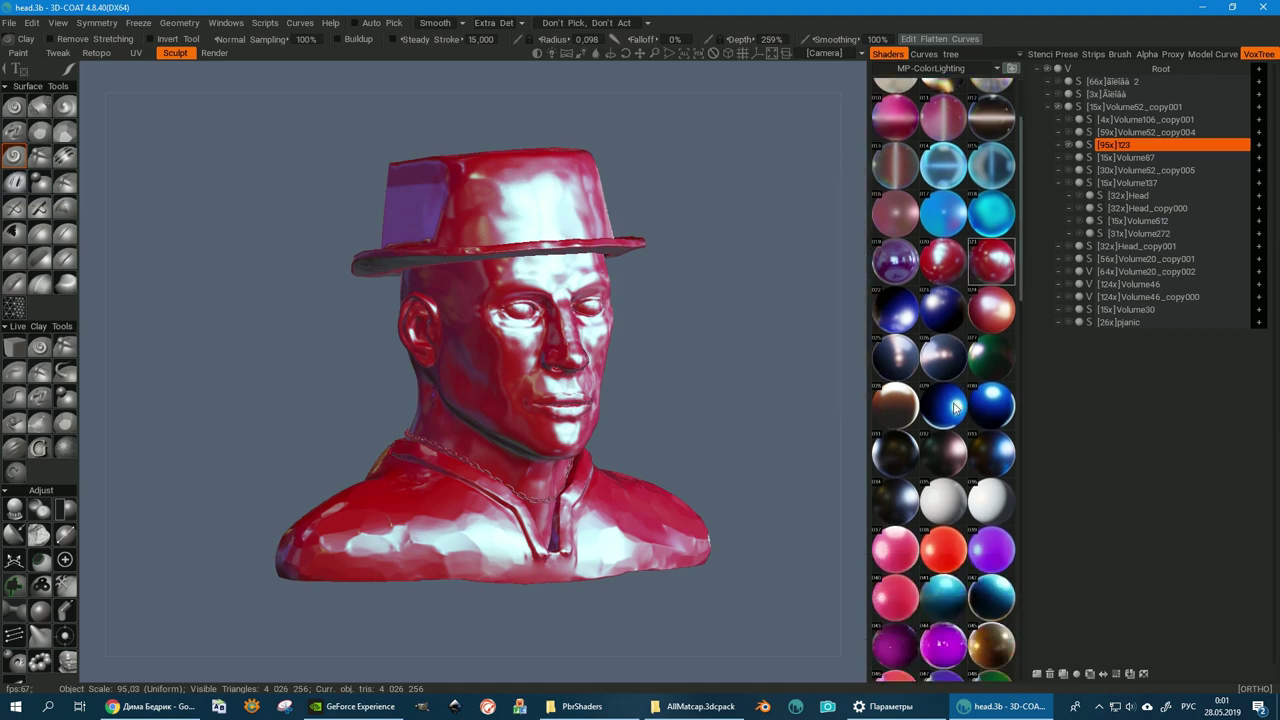
pyautogui.click(955, 406)
pyautogui.moveTo(560, 372)
pyautogui.mouseDown(button='middle')
pyautogui.moveTo(128, 400)
pyautogui.moveTo(121, 444)
pyautogui.moveTo(140, 369)
pyautogui.moveTo(654, 305)
pyautogui.moveTo(576, 345)
pyautogui.moveTo(886, 447)
pyautogui.mouseUp(button='middle')
# - Preview the dark pink metal, purple, teal-black and red-black matcaps on the bust
pyautogui.click(936, 453)
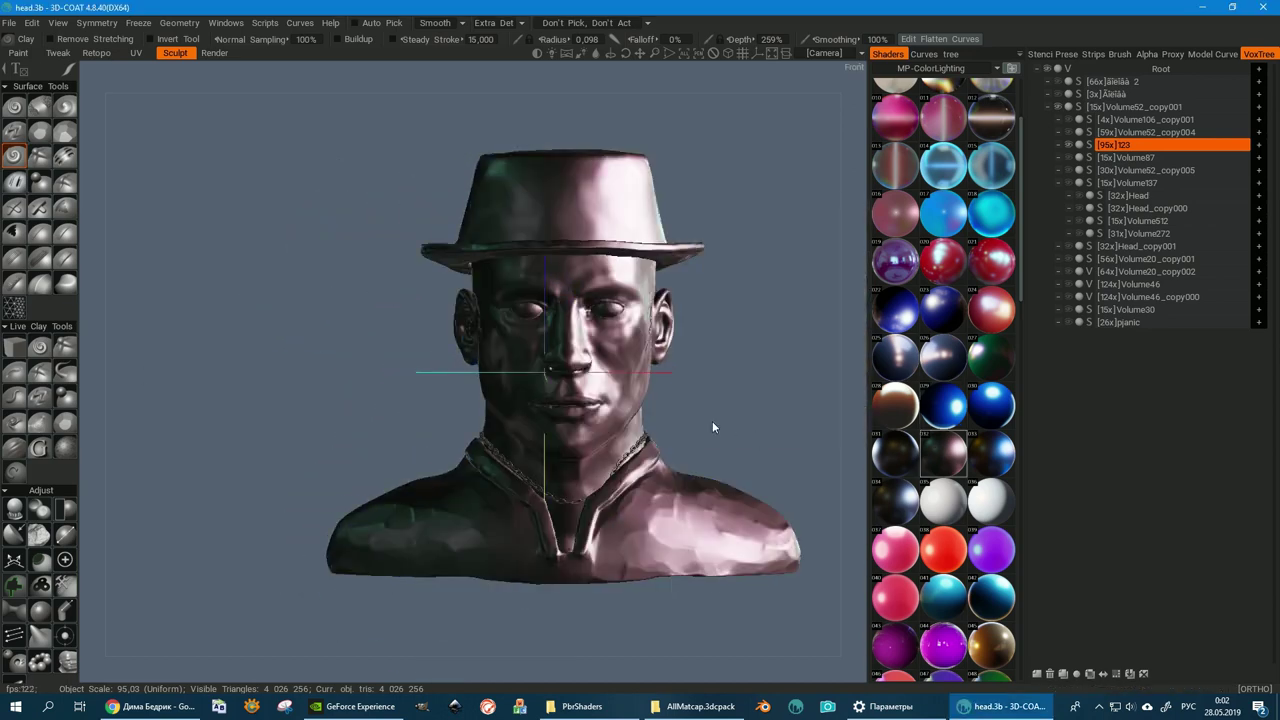
pyautogui.scroll(-3, 996, 490)
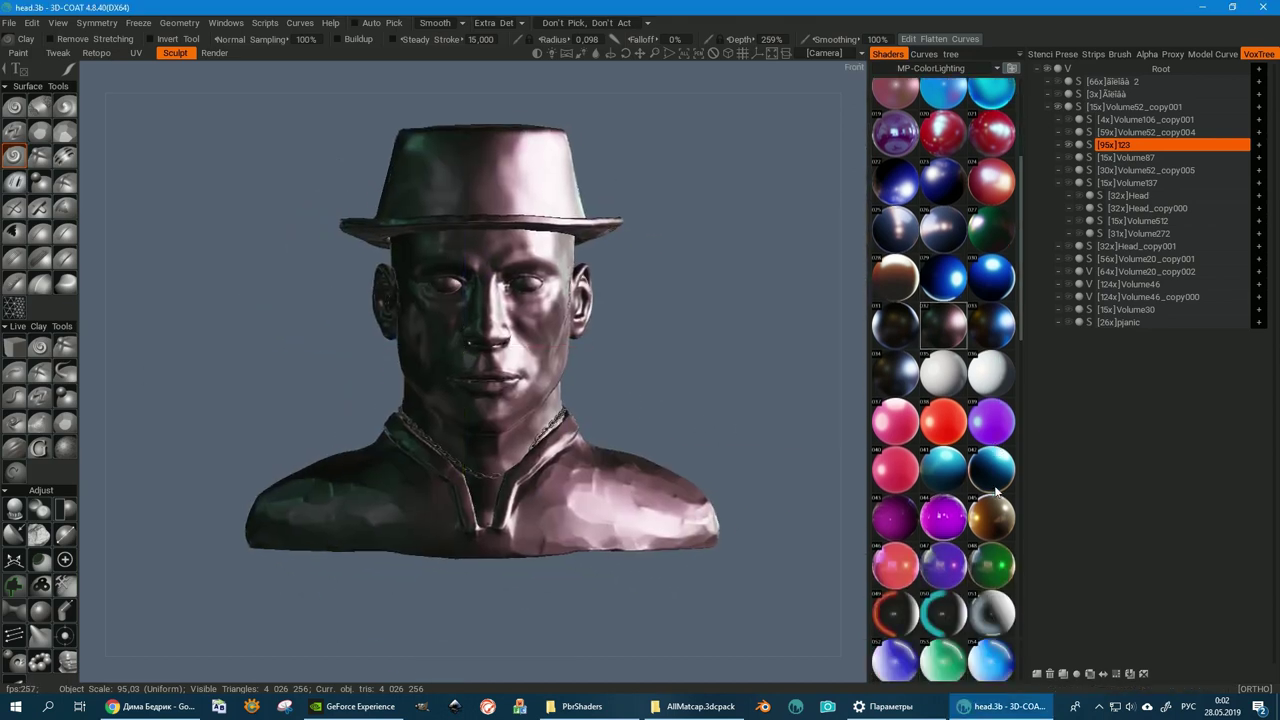
pyautogui.click(942, 517)
pyautogui.scroll(-4, 990, 527)
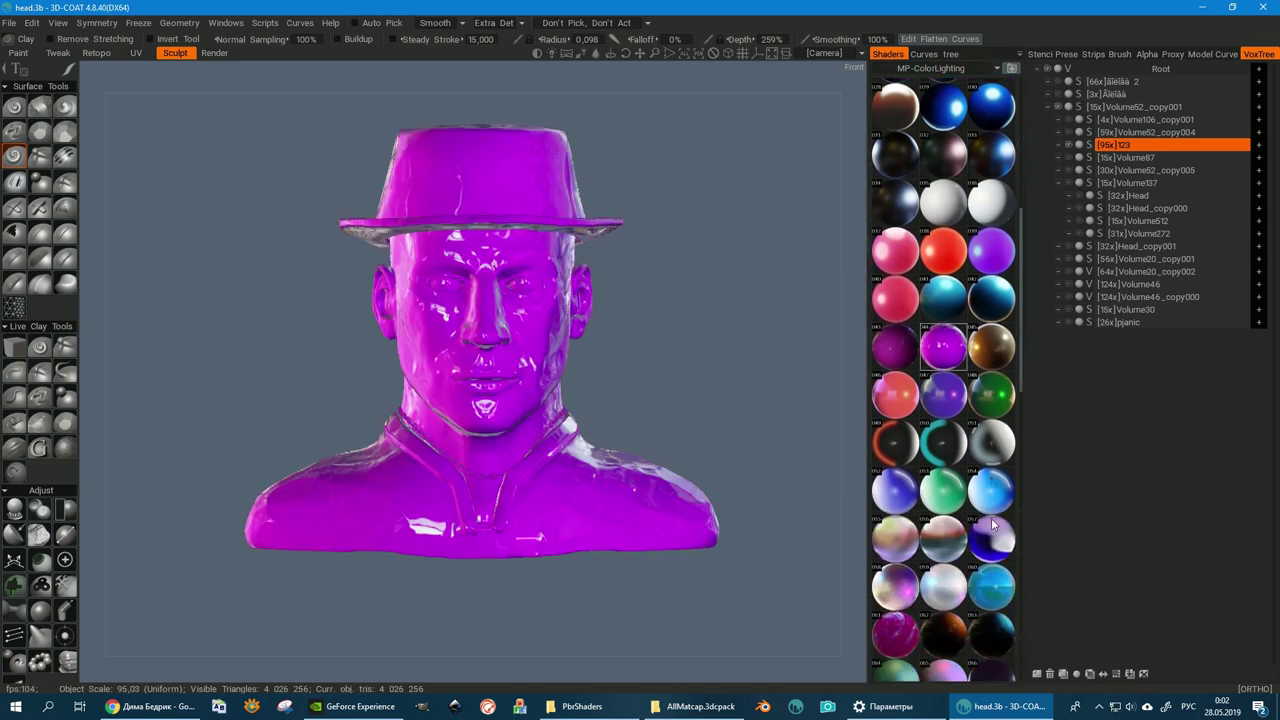
pyautogui.click(942, 440)
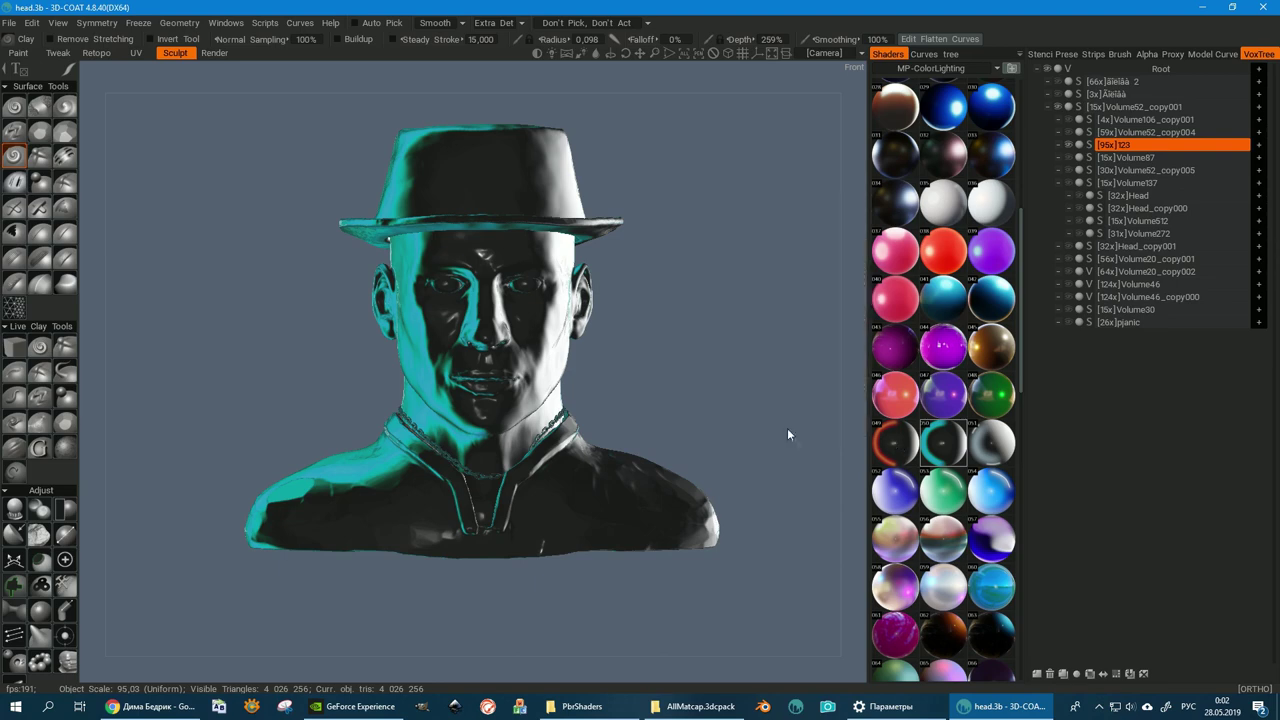
pyautogui.moveTo(787, 425)
pyautogui.mouseDown()
pyautogui.moveTo(676, 416)
pyautogui.moveTo(814, 416)
pyautogui.mouseUp()
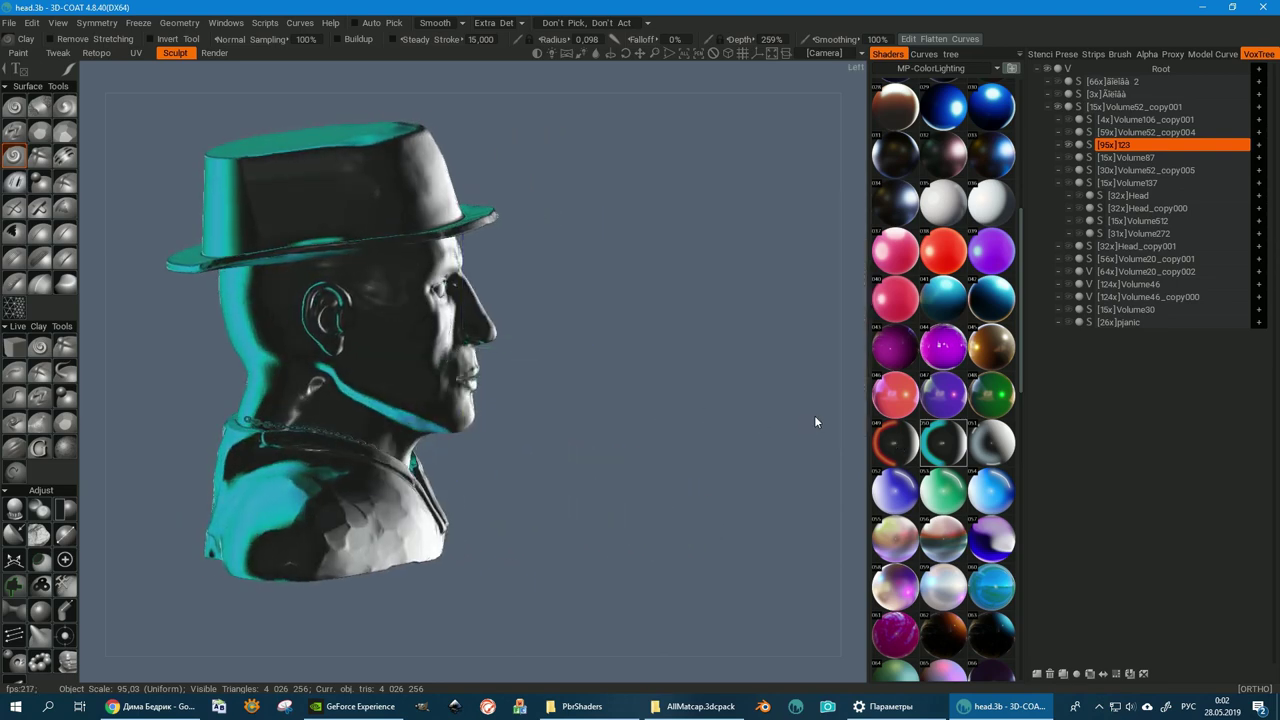
pyautogui.click(896, 445)
pyautogui.moveTo(626, 395)
pyautogui.mouseDown()
pyautogui.moveTo(308, 380)
pyautogui.moveTo(344, 397)
pyautogui.mouseUp()
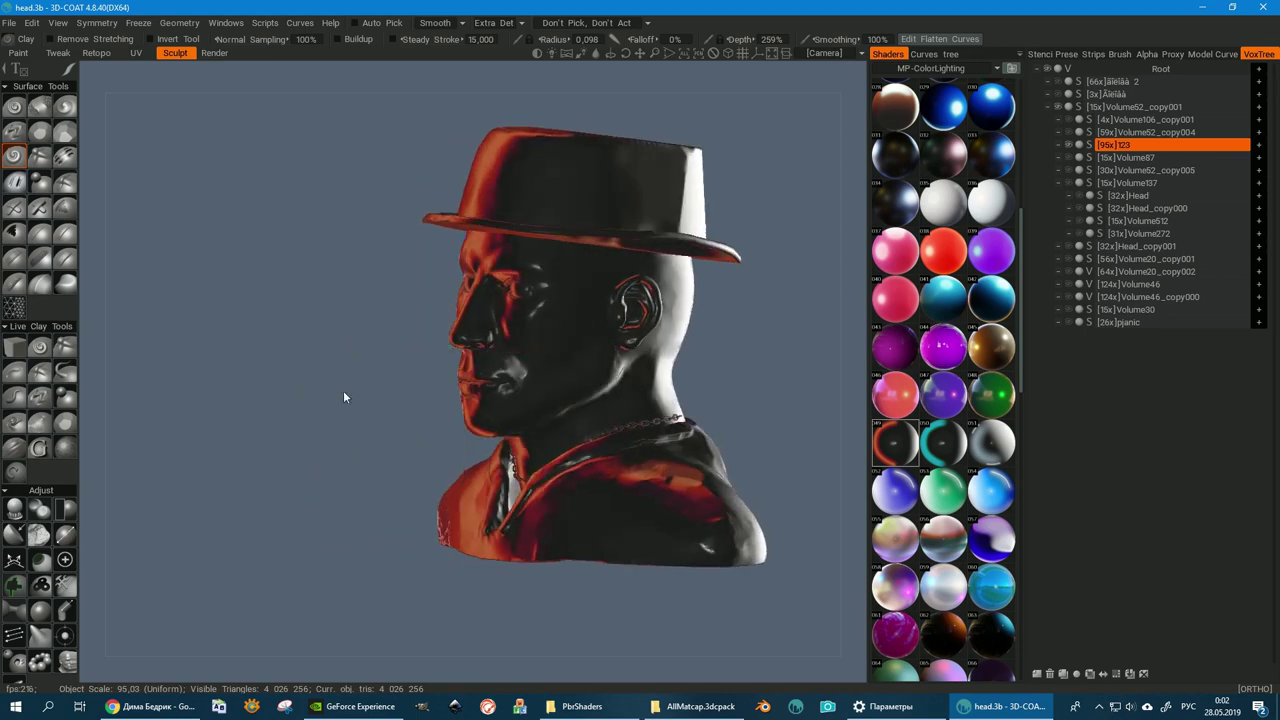
# - Try the blue, pink and dark blue matcaps, orbiting back to a front view
pyautogui.click(906, 492)
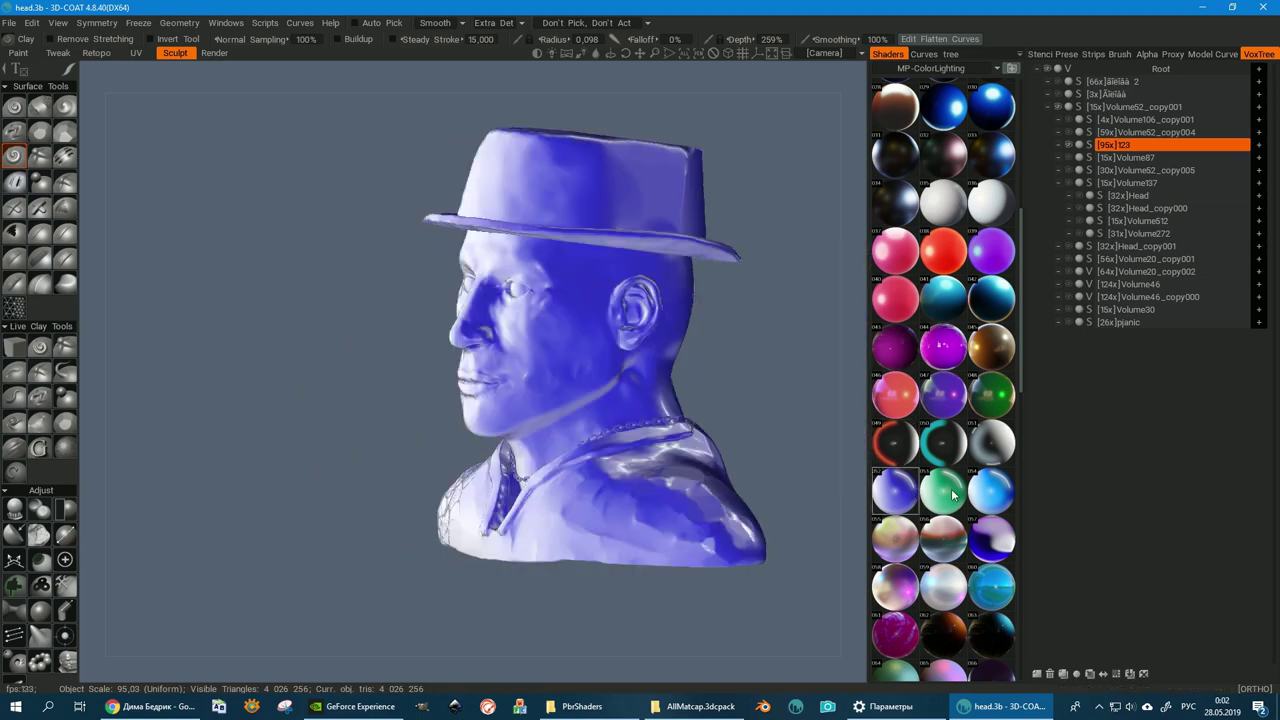
pyautogui.click(951, 547)
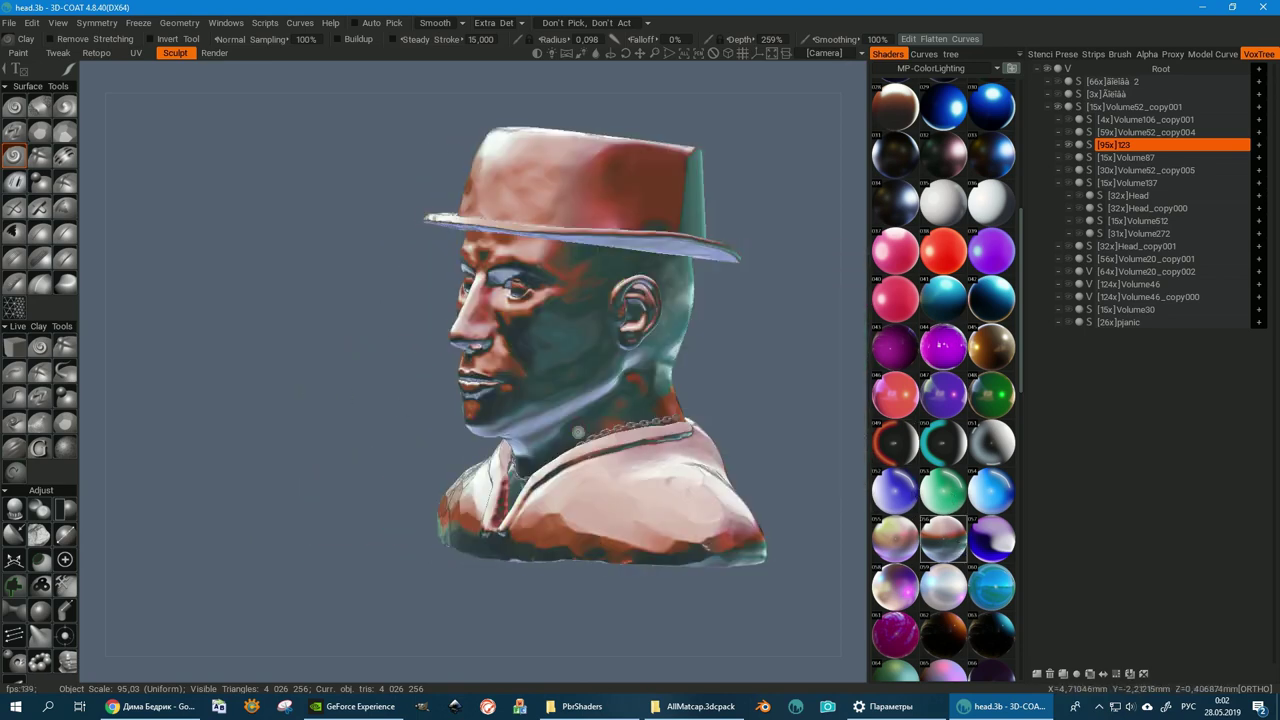
pyautogui.moveTo(560, 410)
pyautogui.mouseDown()
pyautogui.moveTo(620, 401)
pyautogui.moveTo(708, 338)
pyautogui.moveTo(783, 363)
pyautogui.moveTo(709, 417)
pyautogui.moveTo(837, 457)
pyautogui.mouseUp()
pyautogui.scroll(-1, 927, 537)
pyautogui.scroll(-3, 927, 537)
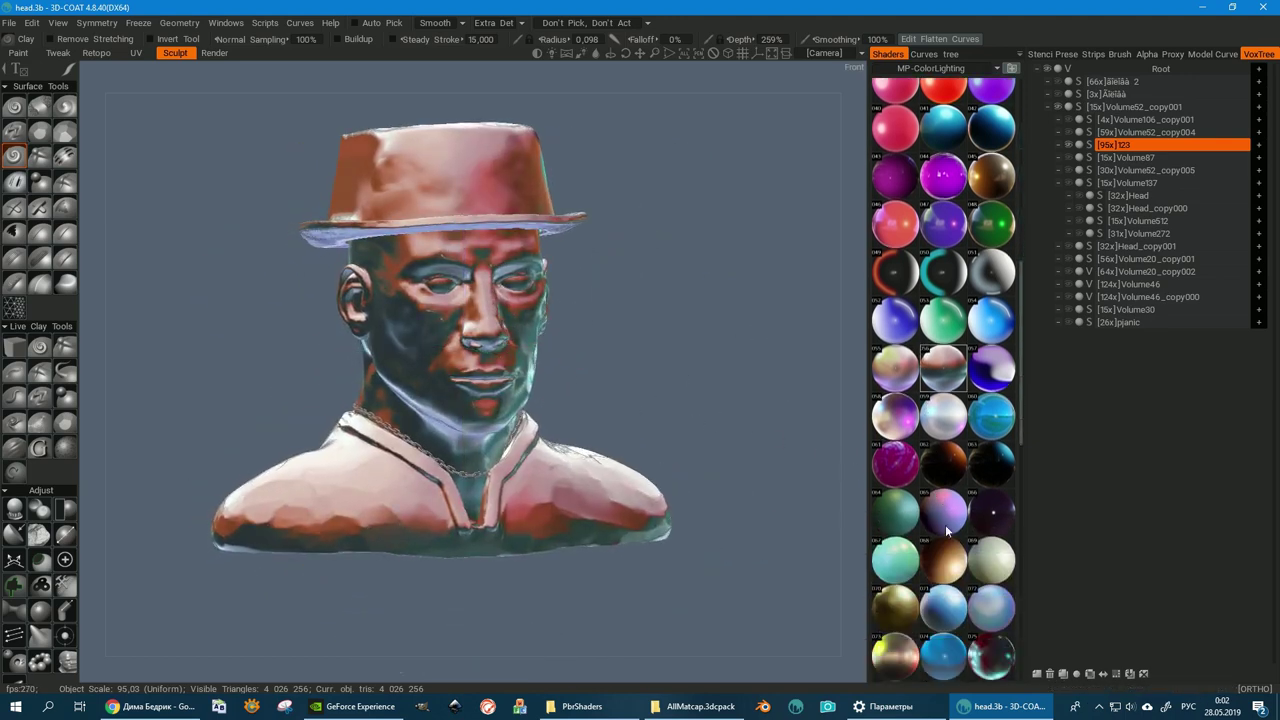
pyautogui.click(980, 468)
pyautogui.moveTo(850, 430)
pyautogui.mouseDown()
pyautogui.moveTo(686, 400)
pyautogui.moveTo(663, 309)
pyautogui.moveTo(514, 329)
pyautogui.moveTo(428, 385)
pyautogui.moveTo(664, 395)
pyautogui.mouseUp()
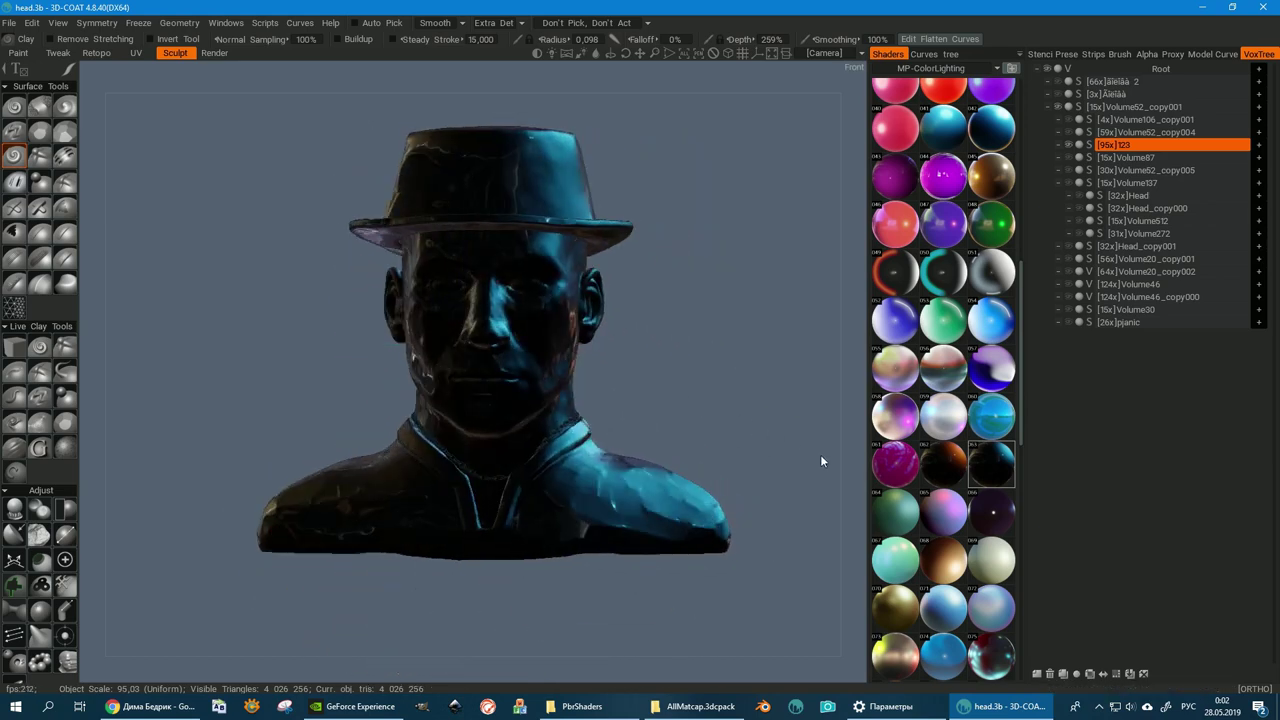
# - Preview the shiny red-teal, brown-pink, silver and gold-white matcaps further down the grid
pyautogui.scroll(-2, 968, 580)
pyautogui.click(993, 574)
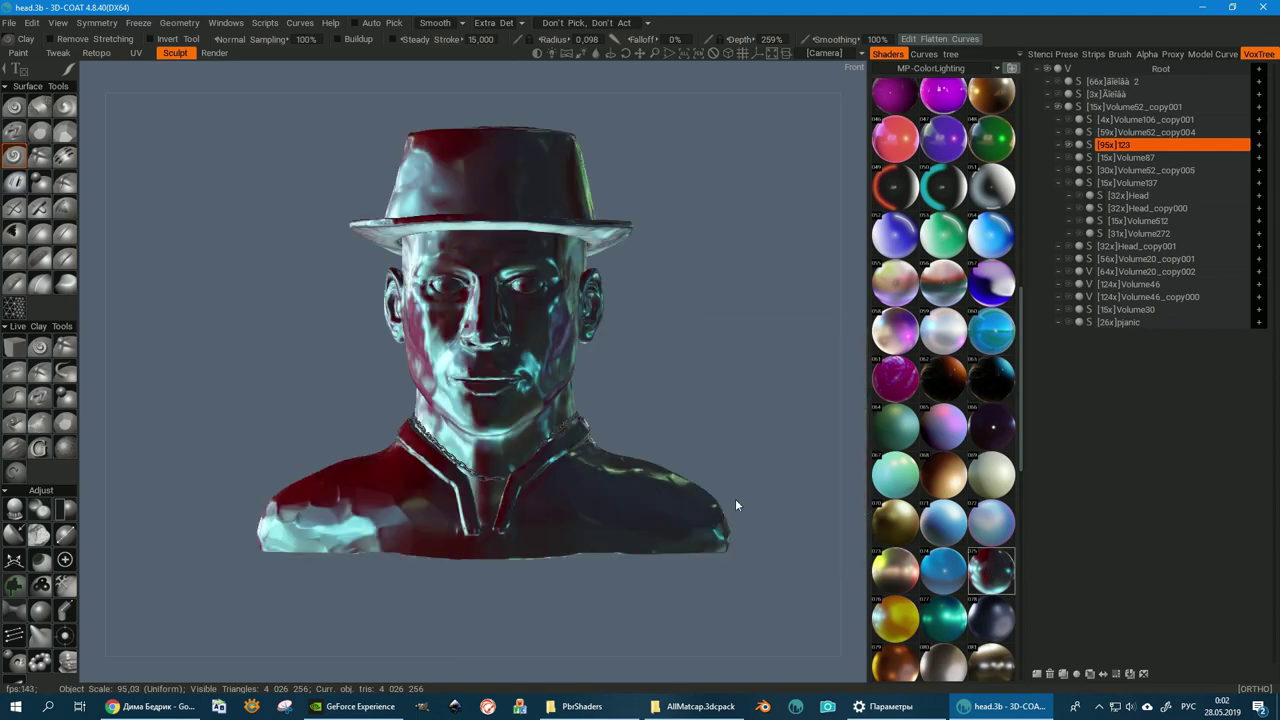
pyautogui.scroll(-4, 958, 560)
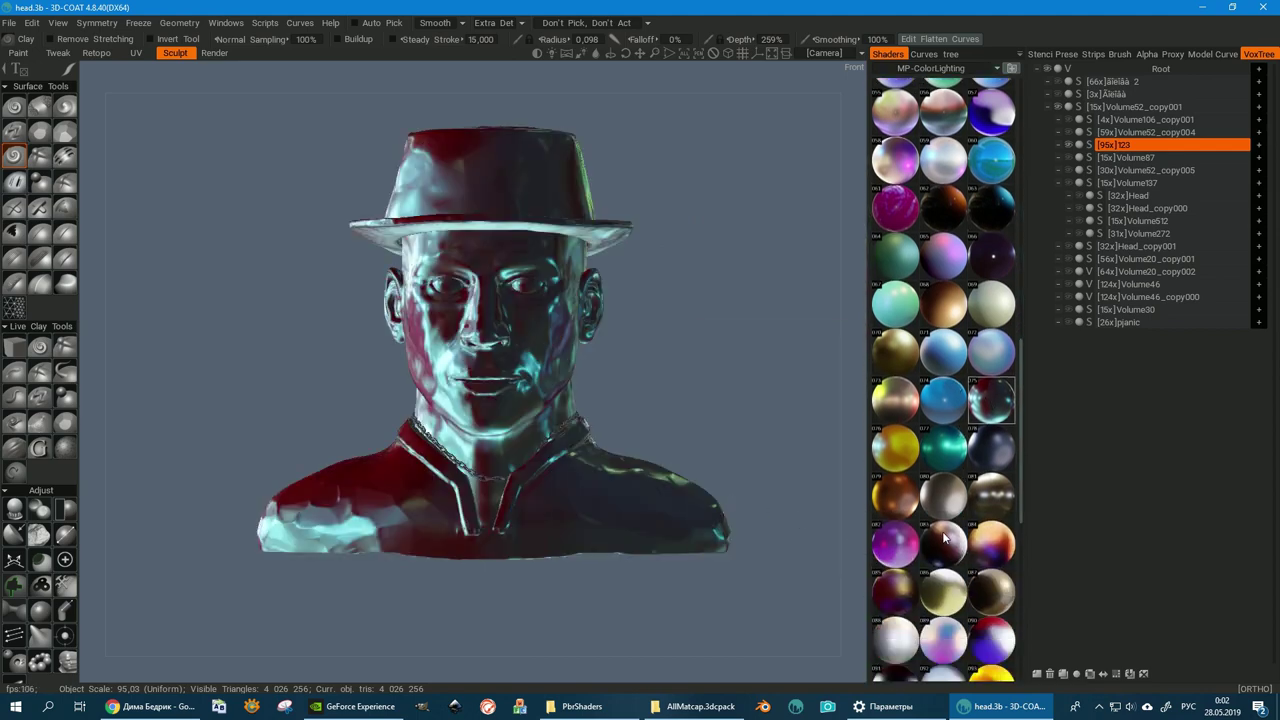
pyautogui.click(945, 538)
pyautogui.scroll(-2, 990, 540)
pyautogui.scroll(-1, 995, 541)
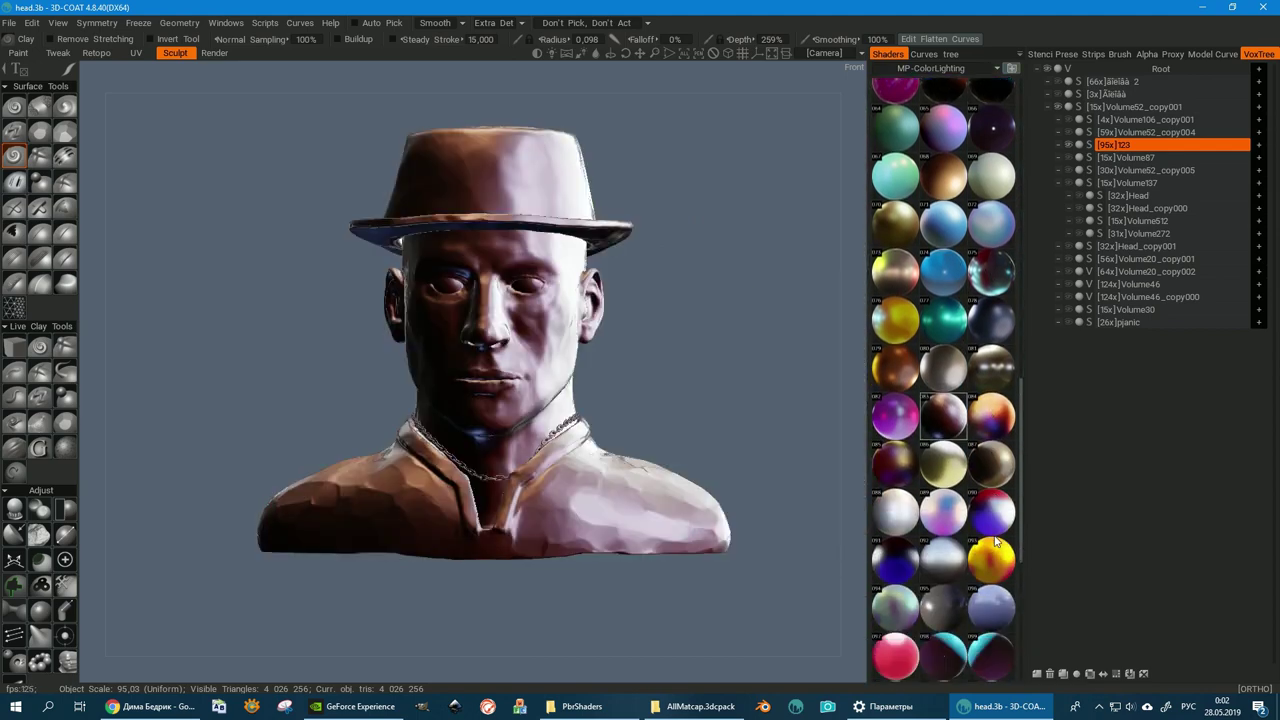
pyautogui.scroll(-1, 993, 541)
pyautogui.click(941, 520)
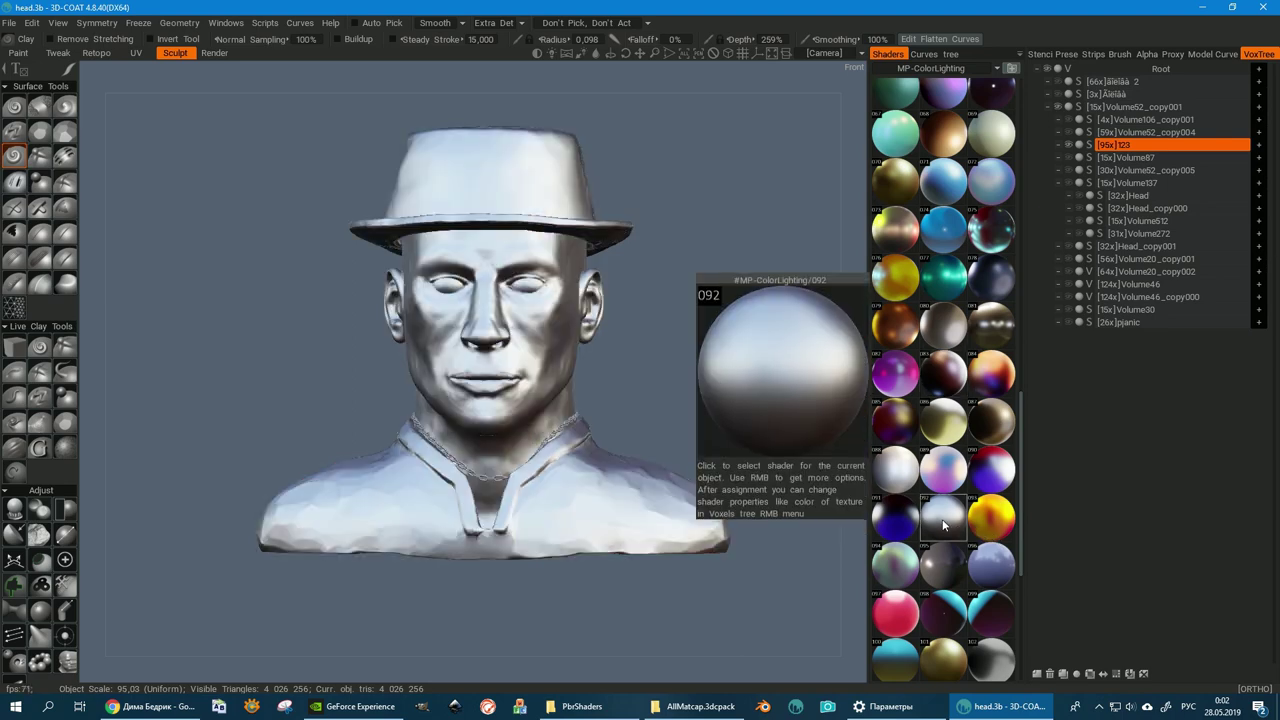
pyautogui.scroll(-2, 943, 520)
pyautogui.scroll(-1, 947, 522)
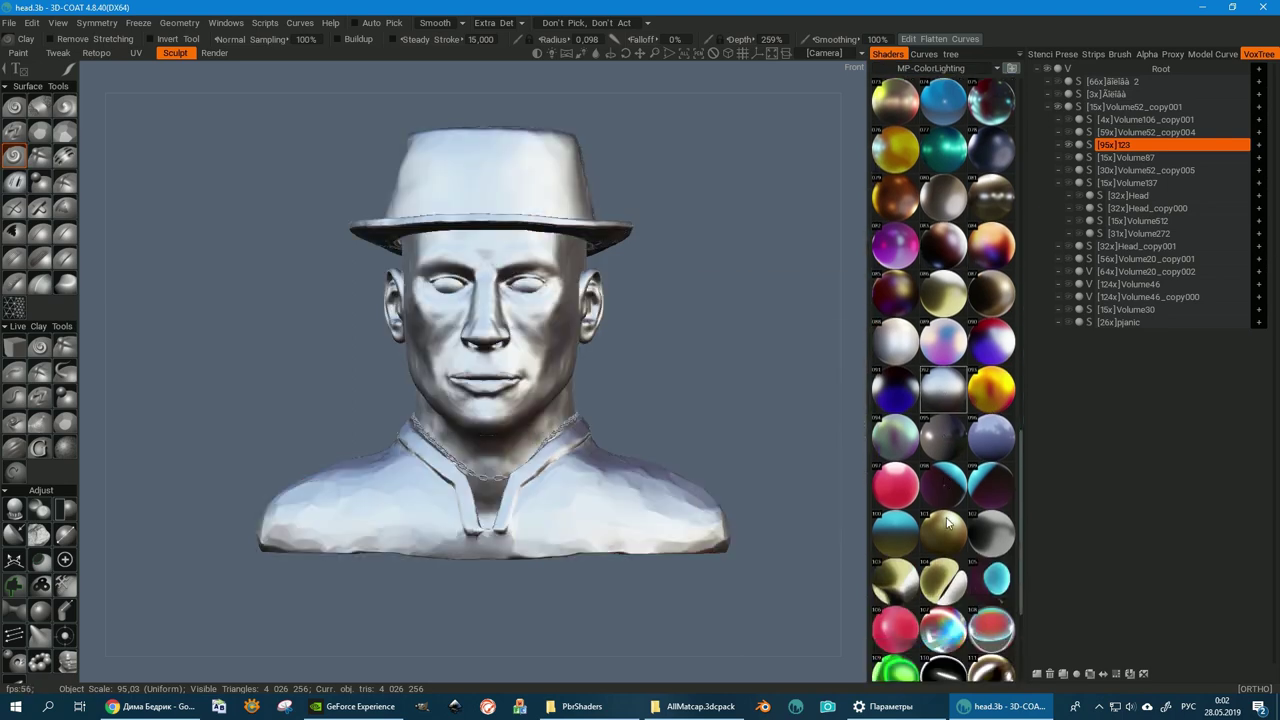
pyautogui.click(945, 578)
# - Snap to the front view and try the red iridescent, 107 and black 111 matcaps
pyautogui.moveTo(560, 430); pyautogui.dragTo(822, 486)
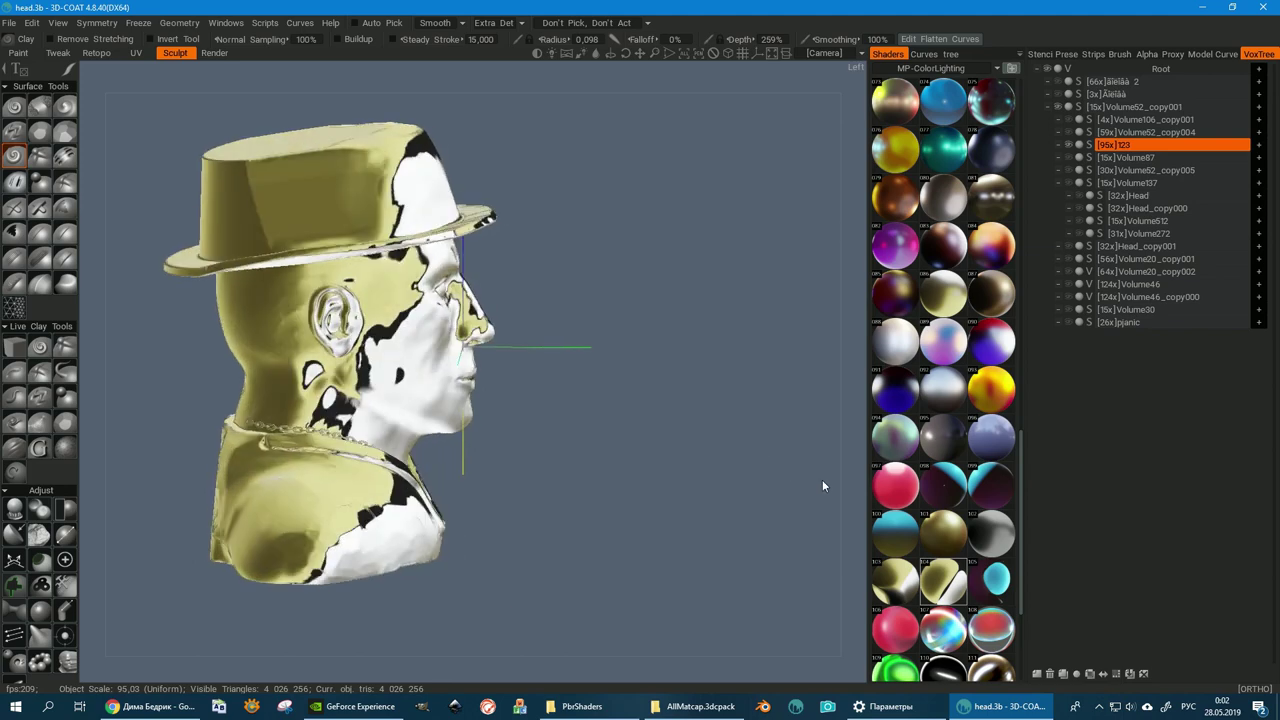
pyautogui.press('KP_1')
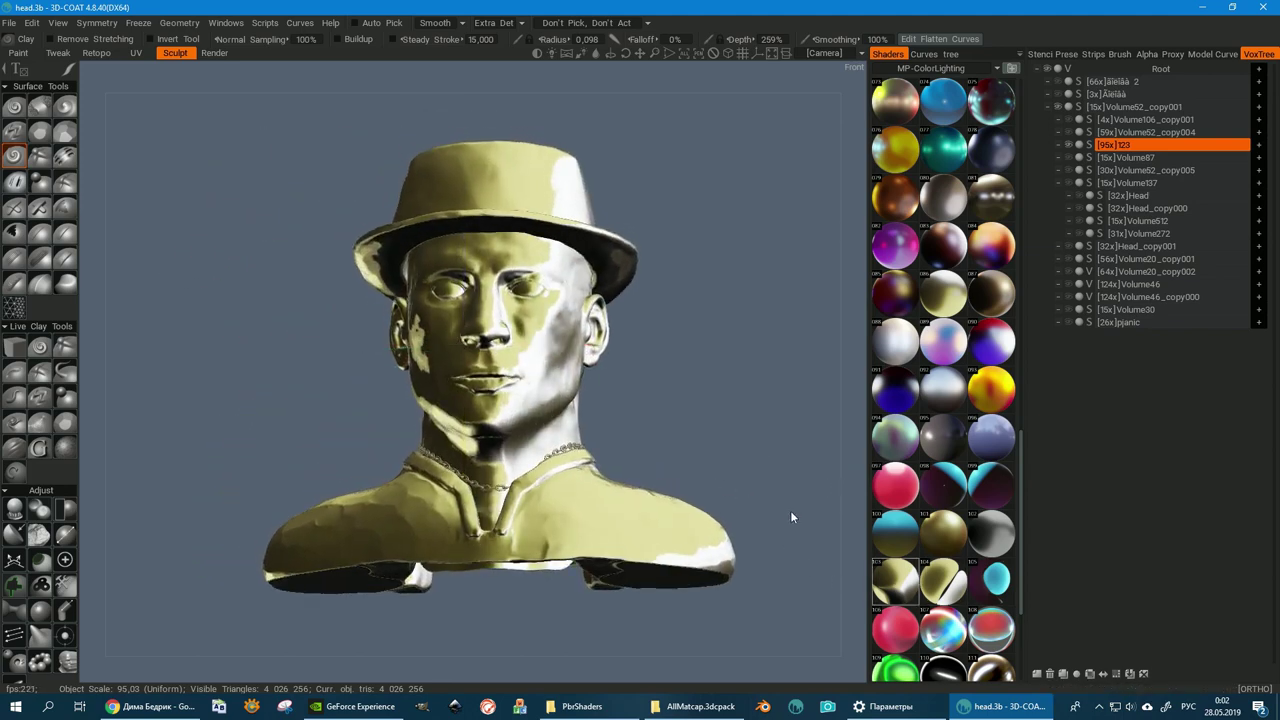
pyautogui.click(1000, 628)
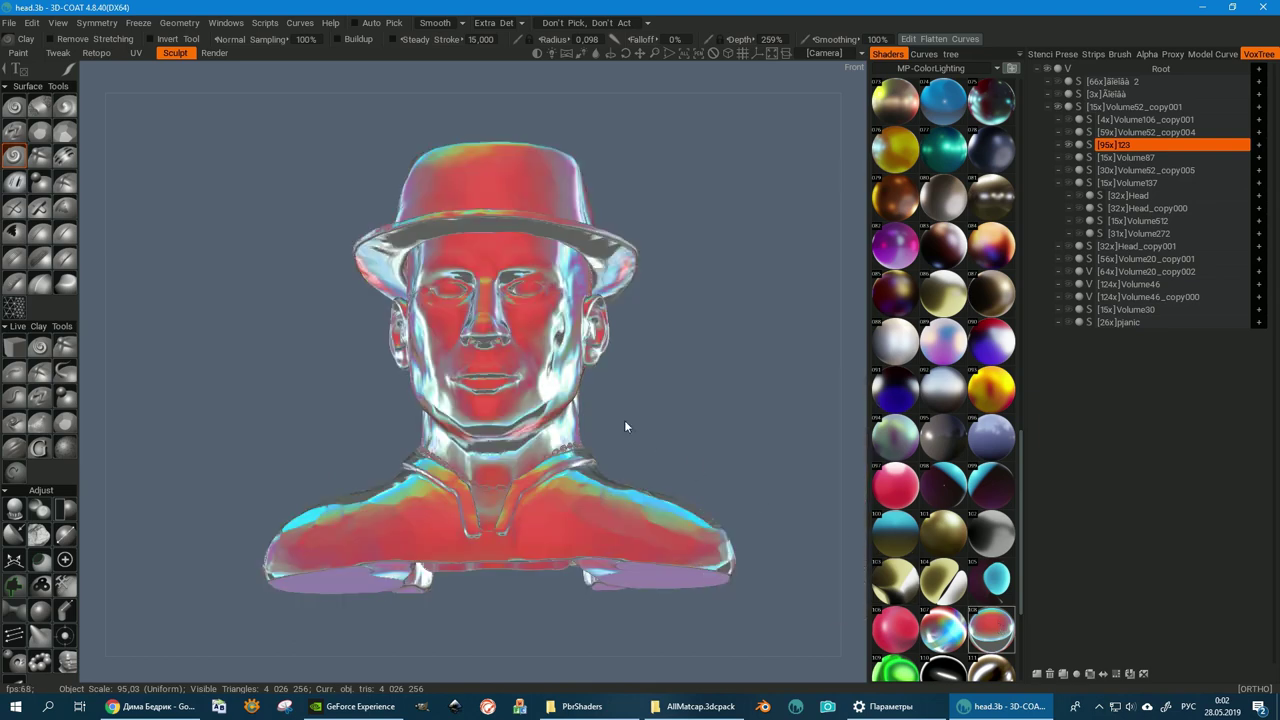
pyautogui.moveTo(624, 420); pyautogui.dragTo(563, 458)
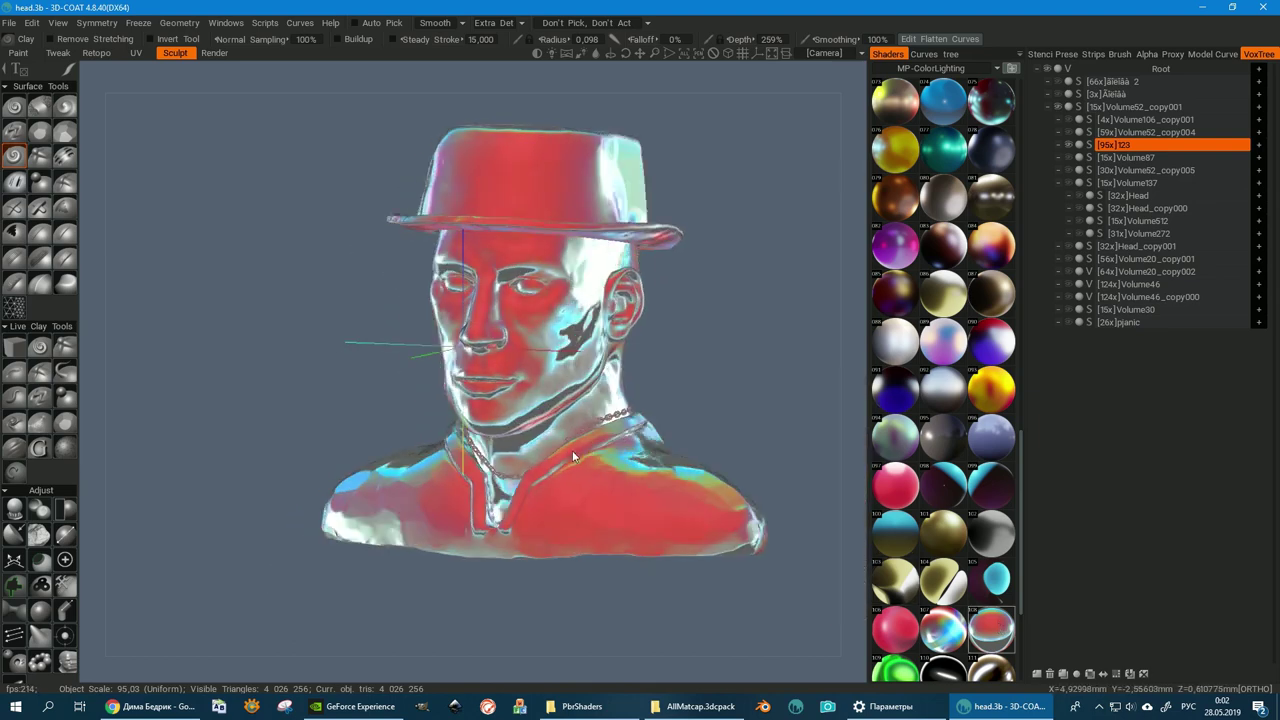
pyautogui.click(943, 630)
pyautogui.moveTo(430, 357); pyautogui.dragTo(654, 436)
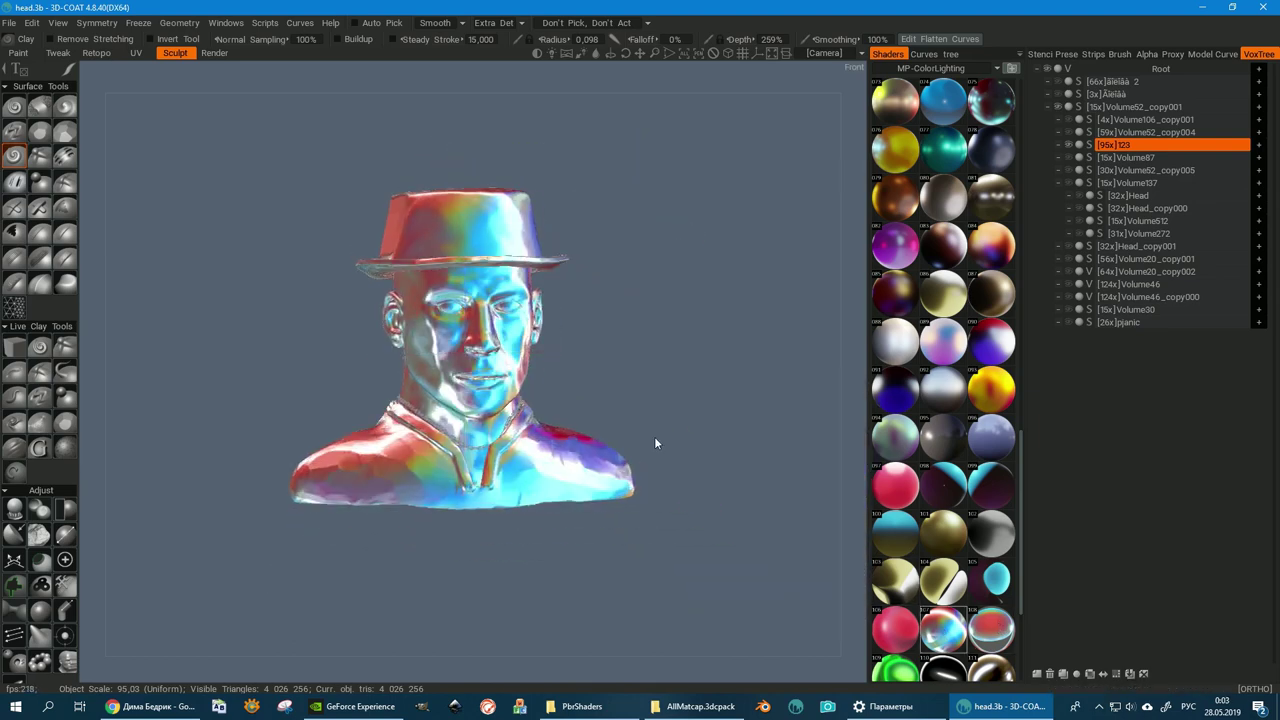
pyautogui.scroll(-1, 960, 565)
pyautogui.scroll(-2, 960, 563)
pyautogui.click(955, 552)
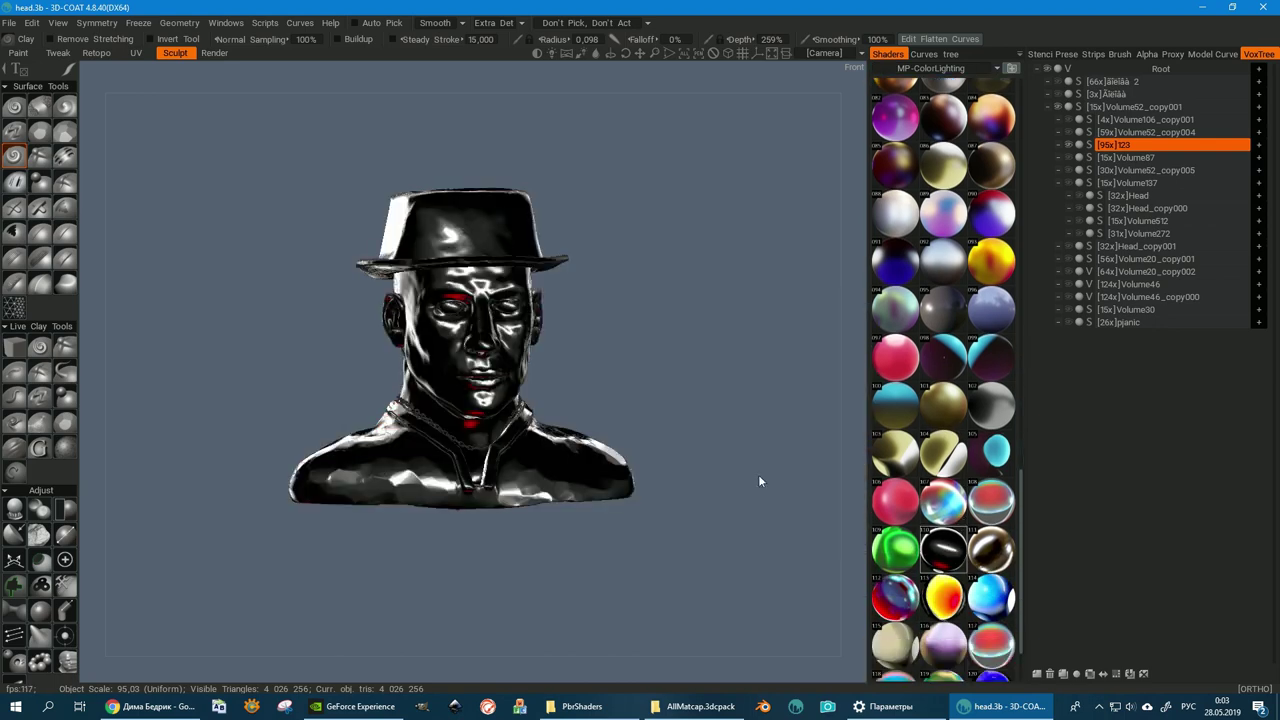
pyautogui.moveTo(758, 474)
pyautogui.mouseDown()
pyautogui.moveTo(669, 457)
pyautogui.moveTo(386, 451)
pyautogui.moveTo(254, 464)
pyautogui.moveTo(448, 536)
pyautogui.moveTo(682, 451)
pyautogui.moveTo(769, 464)
pyautogui.mouseUp()
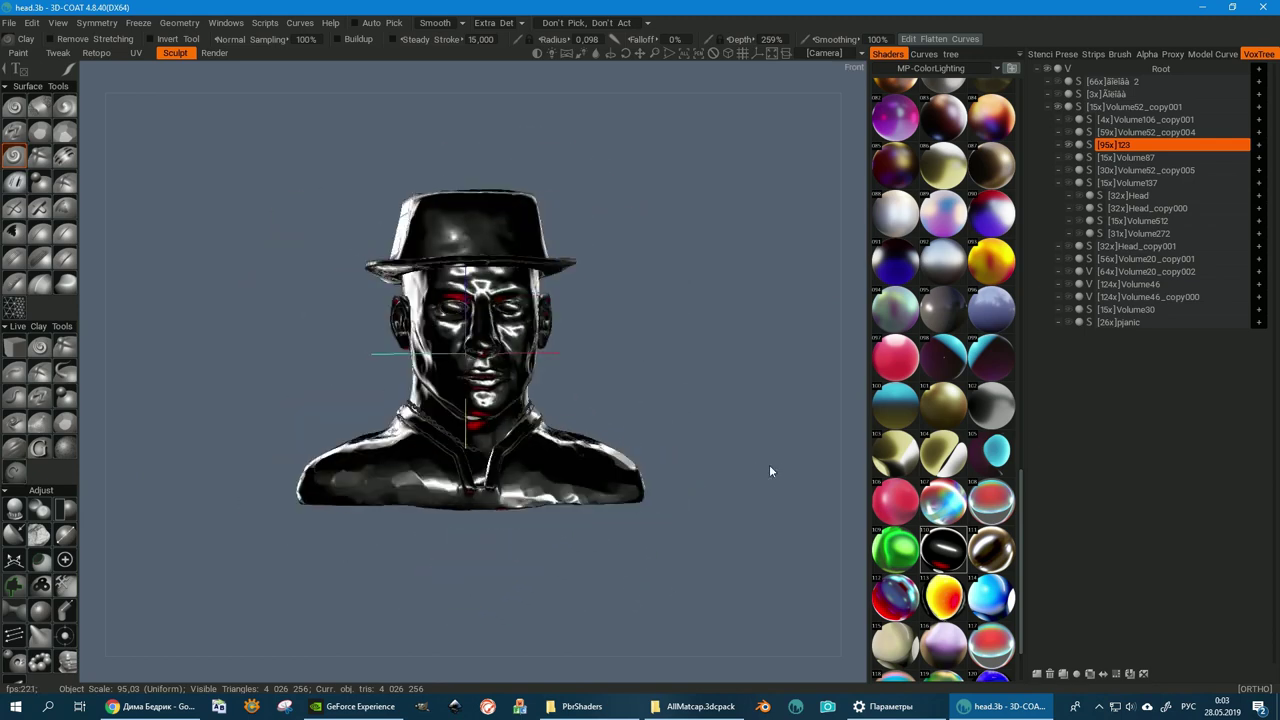
# - Try the red-blue and blue matcaps, finishing on the teal-pink iridescent matcap
pyautogui.click(903, 600)
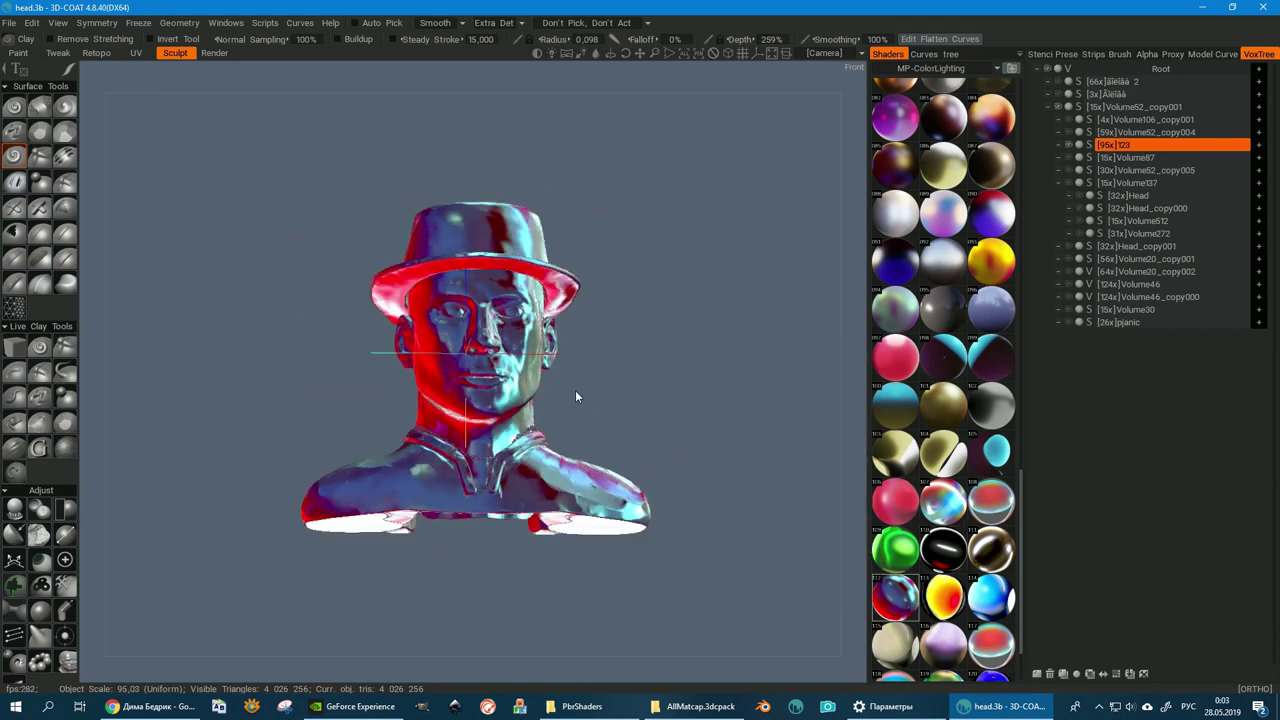
pyautogui.moveTo(575, 390)
pyautogui.mouseDown()
pyautogui.moveTo(580, 325)
pyautogui.moveTo(580, 410)
pyautogui.mouseUp()
pyautogui.scroll(-1, 976, 566)
pyautogui.scroll(-1, 976, 566)
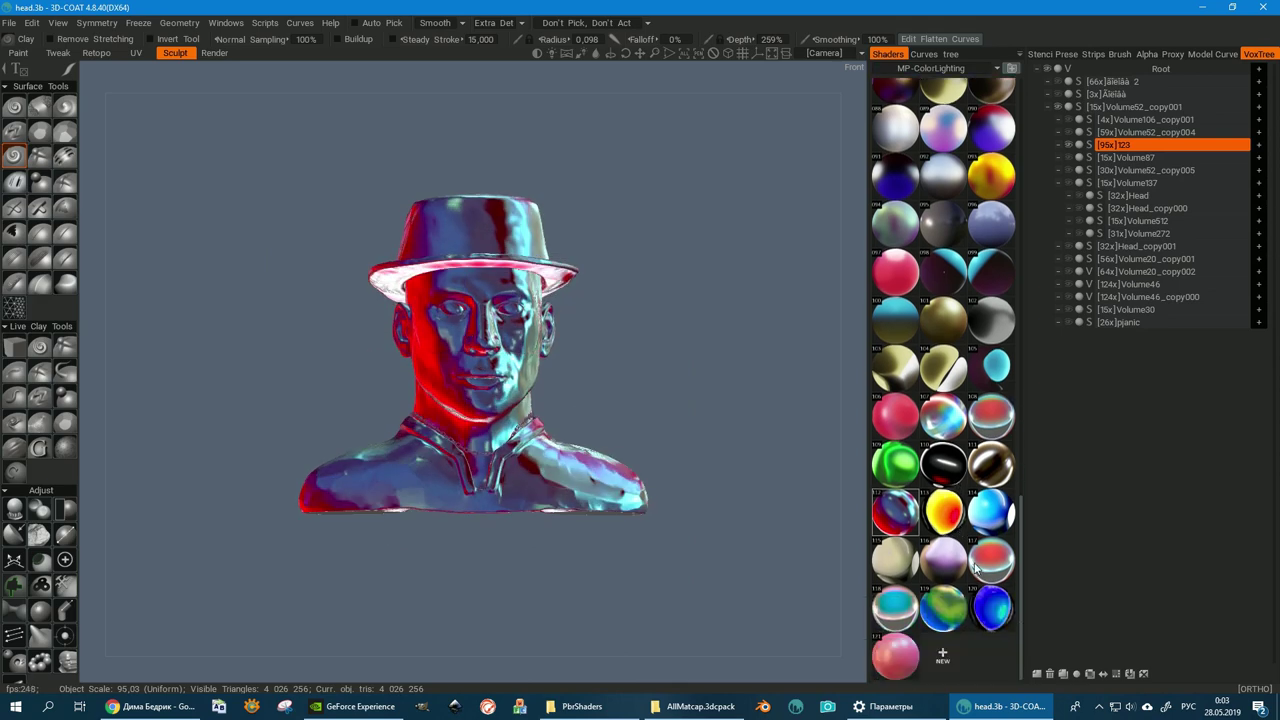
pyautogui.click(994, 605)
pyautogui.scroll(5, 554, 451)
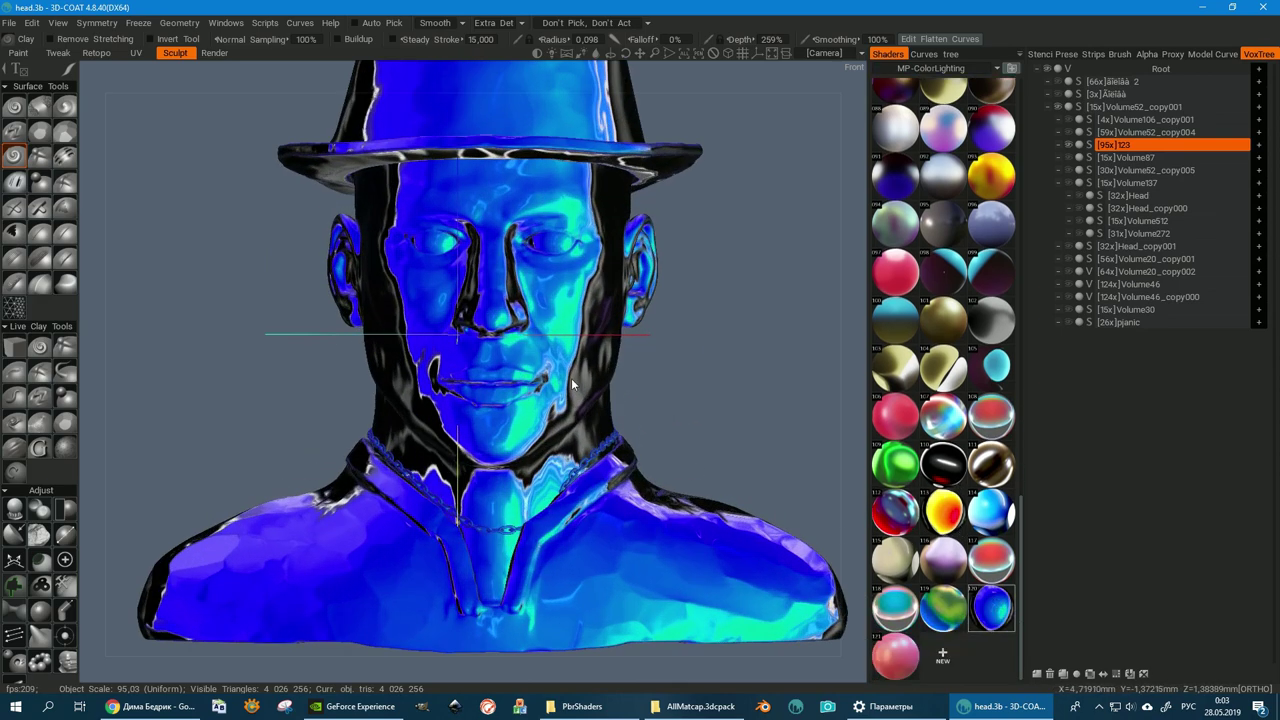
pyautogui.click(890, 624)
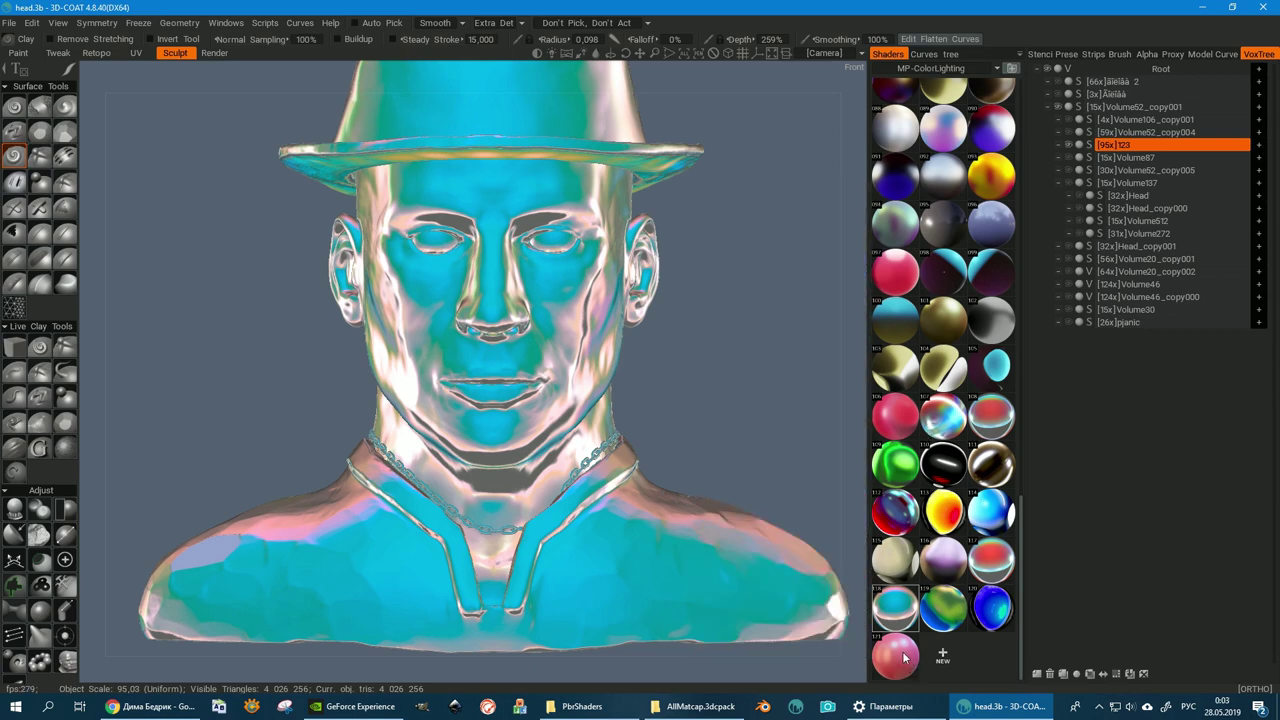
# - Apply pink matcap 121 and view the bust from a three-quarter angle
pyautogui.click(895, 655)
pyautogui.moveTo(822, 572)
pyautogui.mouseDown()
pyautogui.moveTo(605, 460)
pyautogui.moveTo(662, 456)
pyautogui.moveTo(494, 398)
pyautogui.moveTo(585, 423)
pyautogui.moveTo(505, 300)
pyautogui.mouseUp()
pyautogui.scroll(5, 622, 417)
pyautogui.scroll(-2, 622, 417)
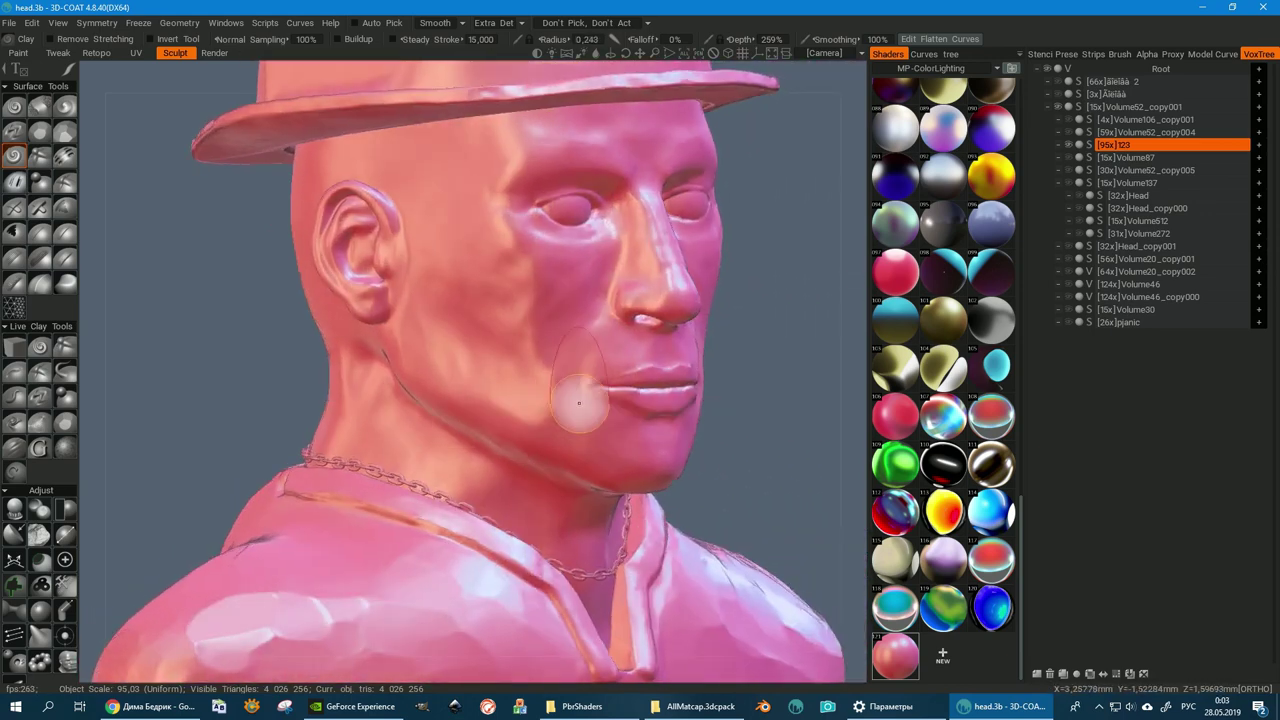
pyautogui.scroll(3, 514, 277)
# - Add a thick clay stroke from the ear along the cheek
pyautogui.moveTo(320, 360); pyautogui.dragTo(514, 290)
pyautogui.moveTo(320, 300)
pyautogui.mouseDown()
pyautogui.moveTo(478, 336)
pyautogui.moveTo(586, 471)
pyautogui.moveTo(677, 405)
pyautogui.mouseUp()
pyautogui.moveTo(677, 405)
pyautogui.mouseDown(button='middle')
pyautogui.moveTo(469, 460)
pyautogui.moveTo(456, 405)
pyautogui.moveTo(522, 352)
pyautogui.moveTo(550, 419)
pyautogui.moveTo(524, 472)
pyautogui.moveTo(491, 489)
pyautogui.moveTo(500, 460)
pyautogui.moveTo(486, 429)
pyautogui.mouseUp(button='middle')
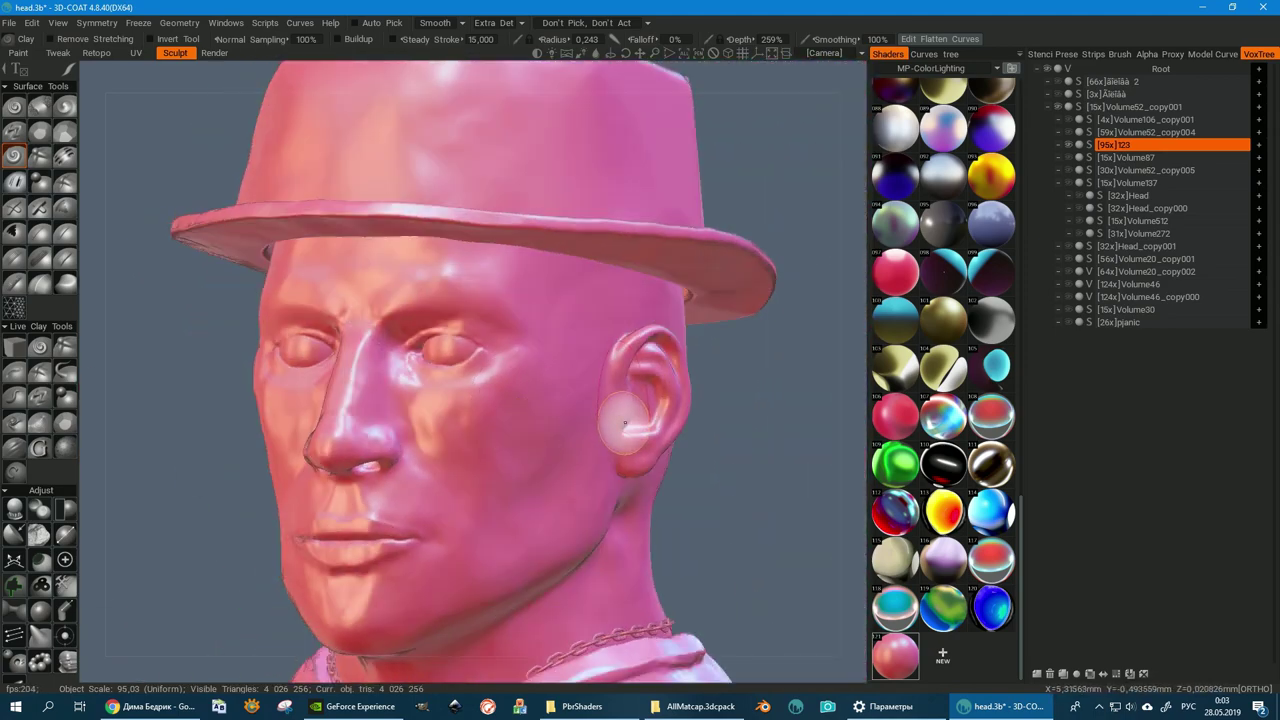
# - Cut a rectangular block from the head with Cut Off, then undo it
pyautogui.press('c')
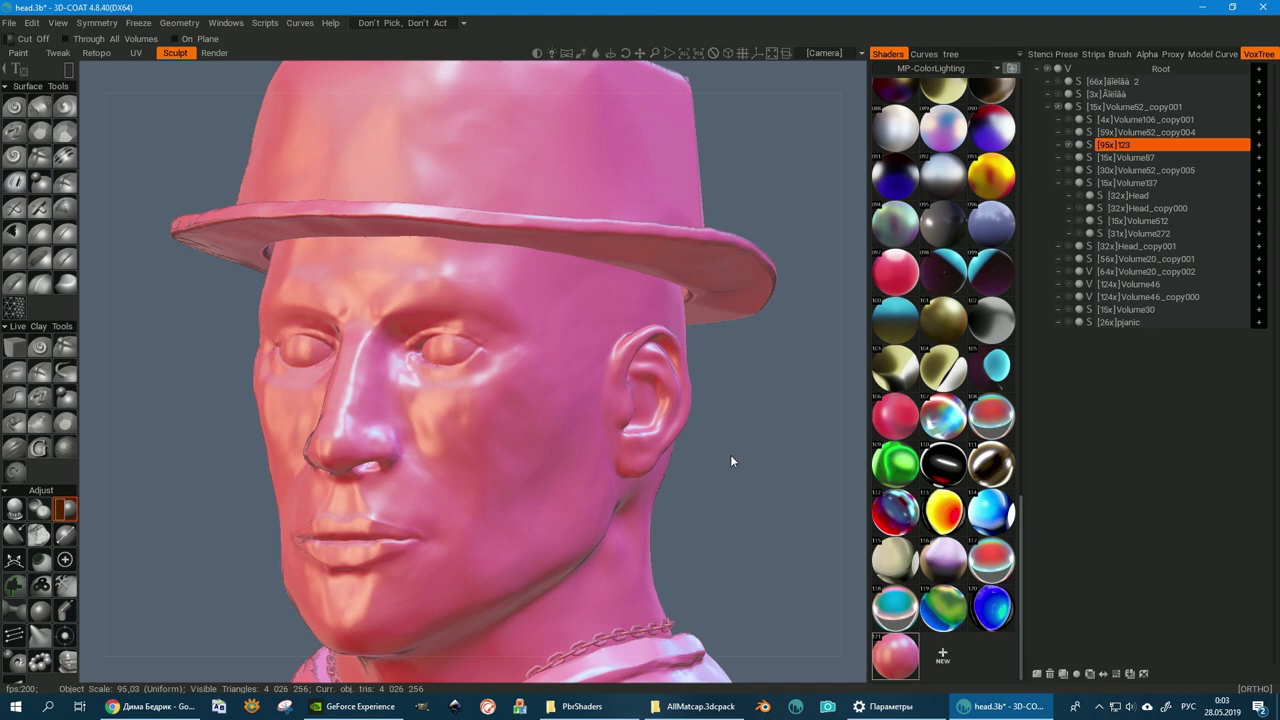
pyautogui.moveTo(692, 446); pyautogui.dragTo(499, 305)
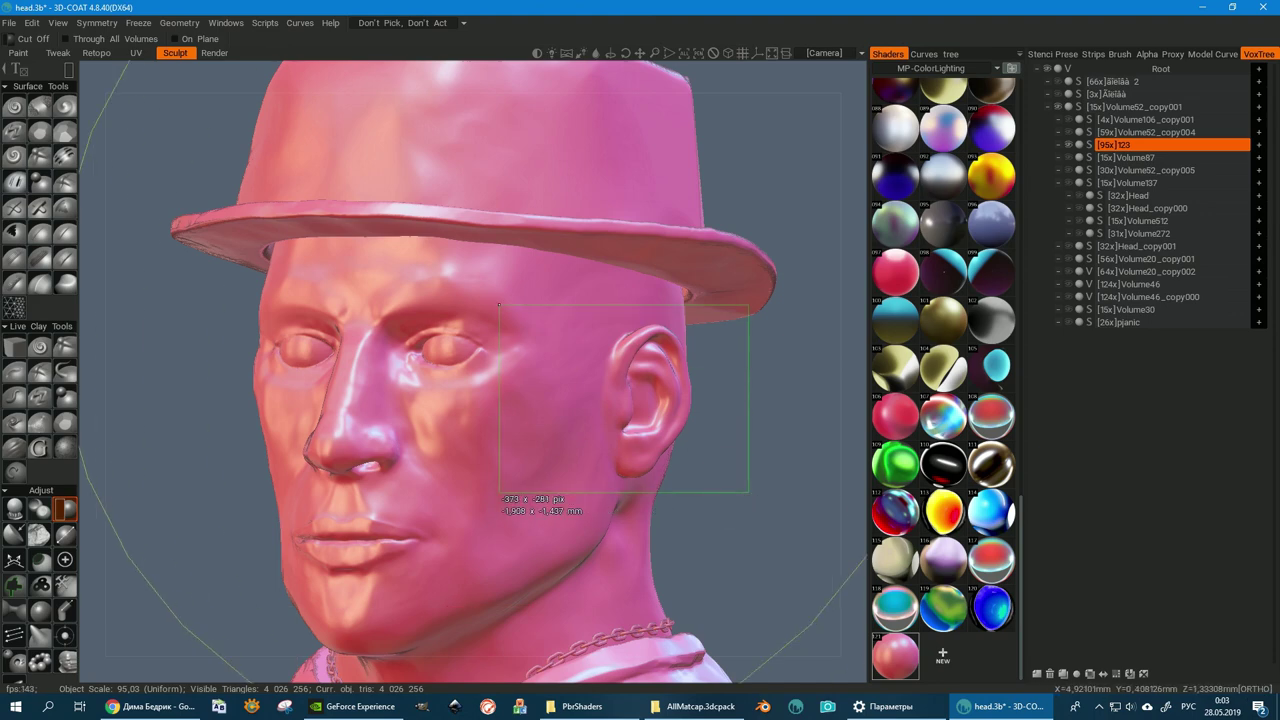
pyautogui.moveTo(499, 305); pyautogui.dragTo(499, 305)
pyautogui.moveTo(503, 345)
pyautogui.mouseDown(button='middle')
pyautogui.moveTo(416, 315)
pyautogui.moveTo(383, 266)
pyautogui.moveTo(320, 283)
pyautogui.moveTo(222, 396)
pyautogui.moveTo(298, 373)
pyautogui.moveTo(305, 330)
pyautogui.moveTo(516, 366)
pyautogui.moveTo(563, 356)
pyautogui.mouseUp(button='middle')
pyautogui.hotkey('ctrl', 'z')
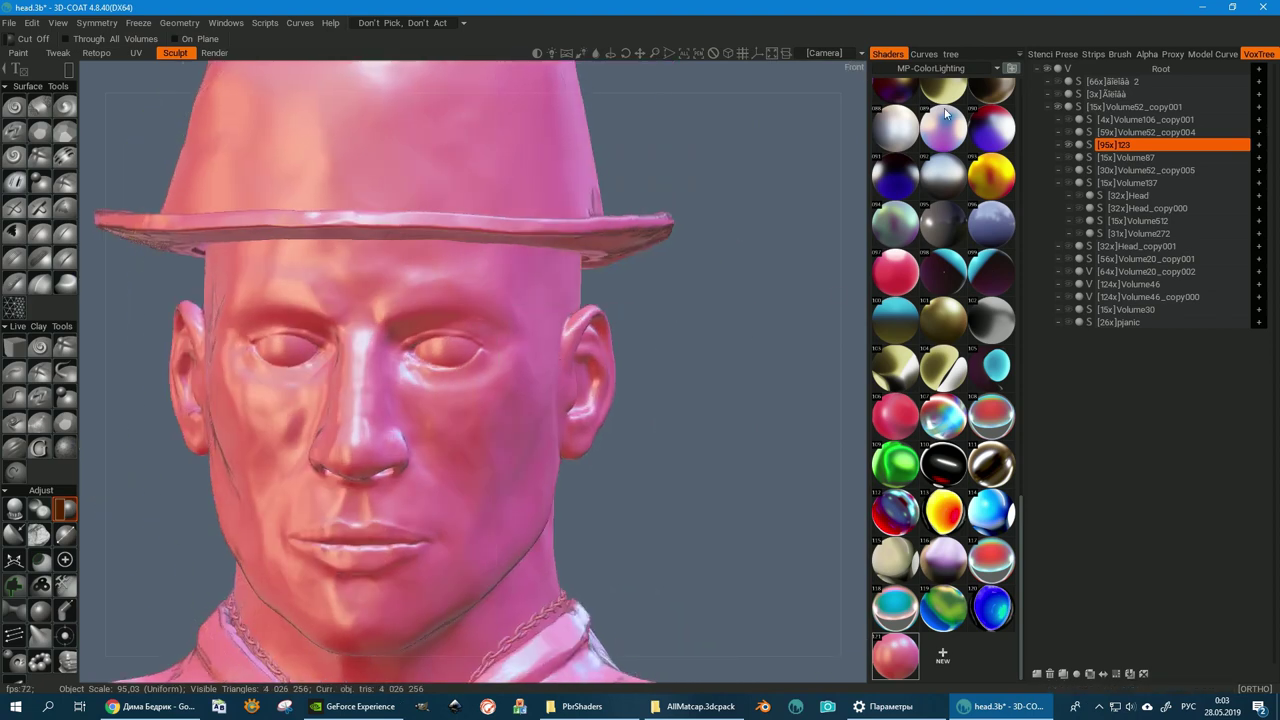
# - Switch the shaders to the MP-FakeGlass pack and apply a glass matcap
pyautogui.click(950, 67)
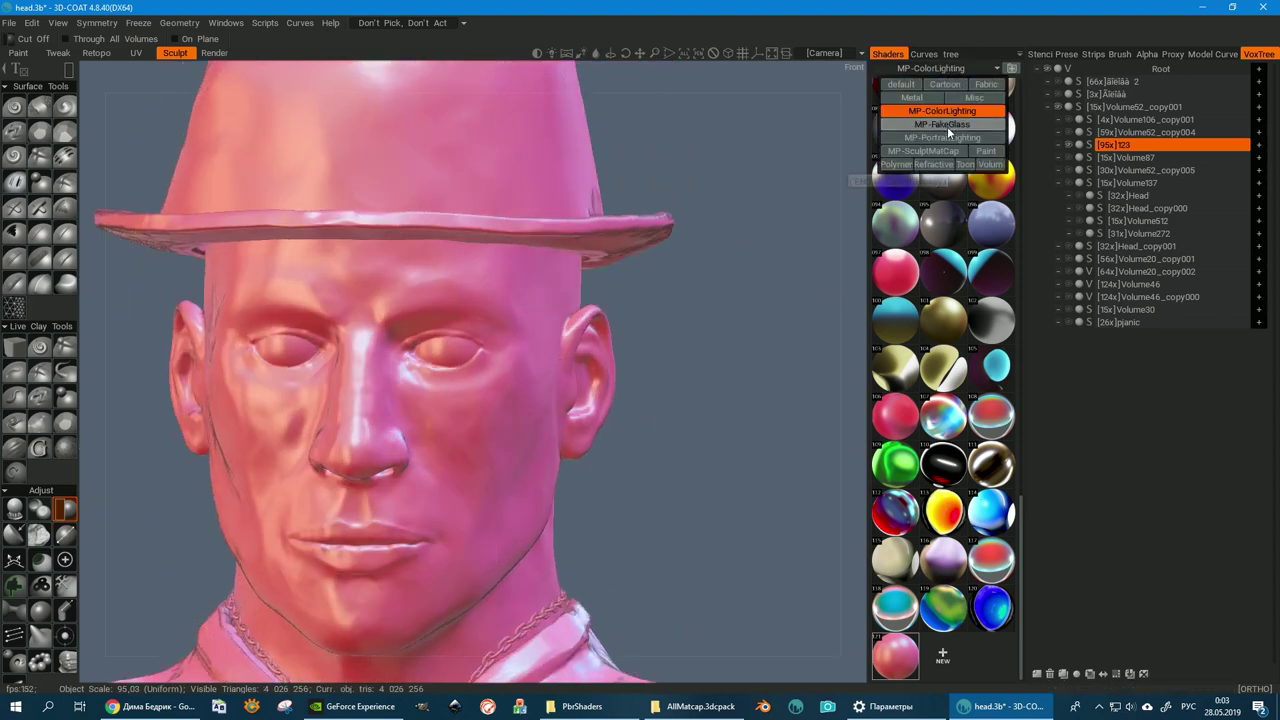
pyautogui.click(947, 126)
pyautogui.click(950, 108)
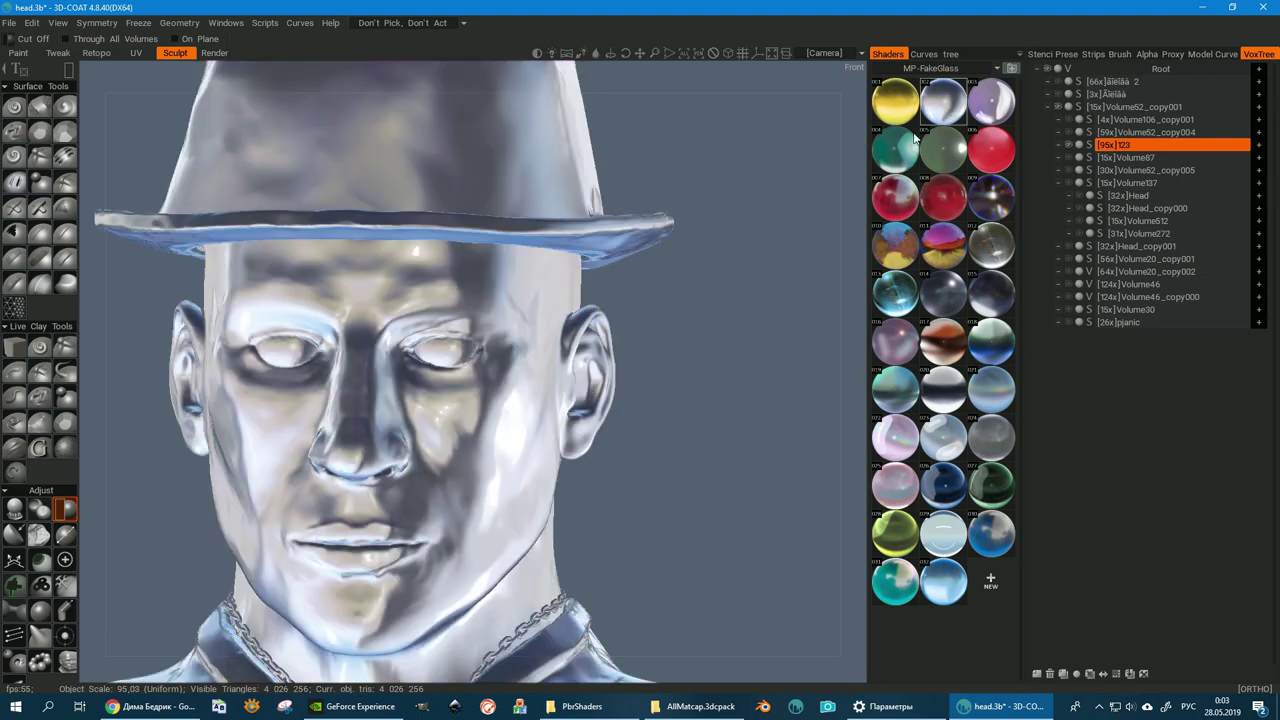
pyautogui.scroll(-3, 631, 250)
pyautogui.moveTo(636, 343); pyautogui.dragTo(476, 311, button='middle')
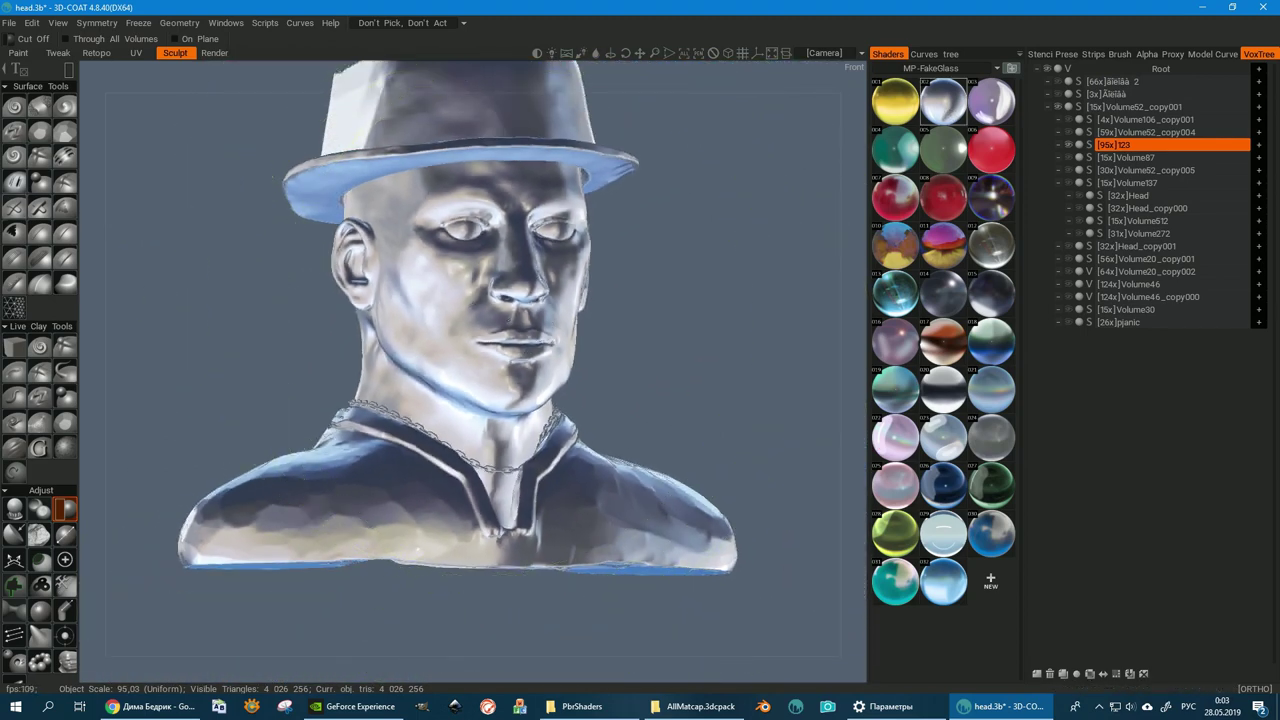
# - Try a large clay stroke across the cheek, then undo it
pyautogui.click(14, 157)
pyautogui.moveTo(470, 360); pyautogui.dragTo(605, 362, button='middle')
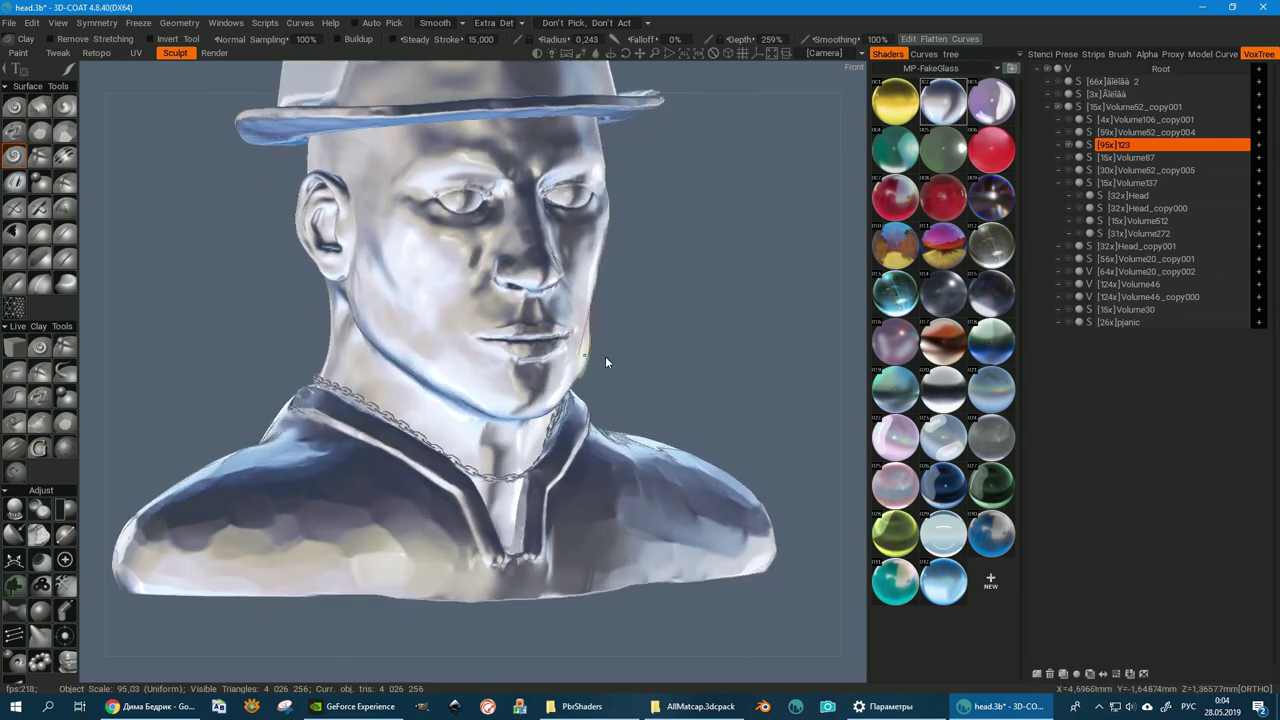
pyautogui.moveTo(422, 241); pyautogui.dragTo(434, 349)
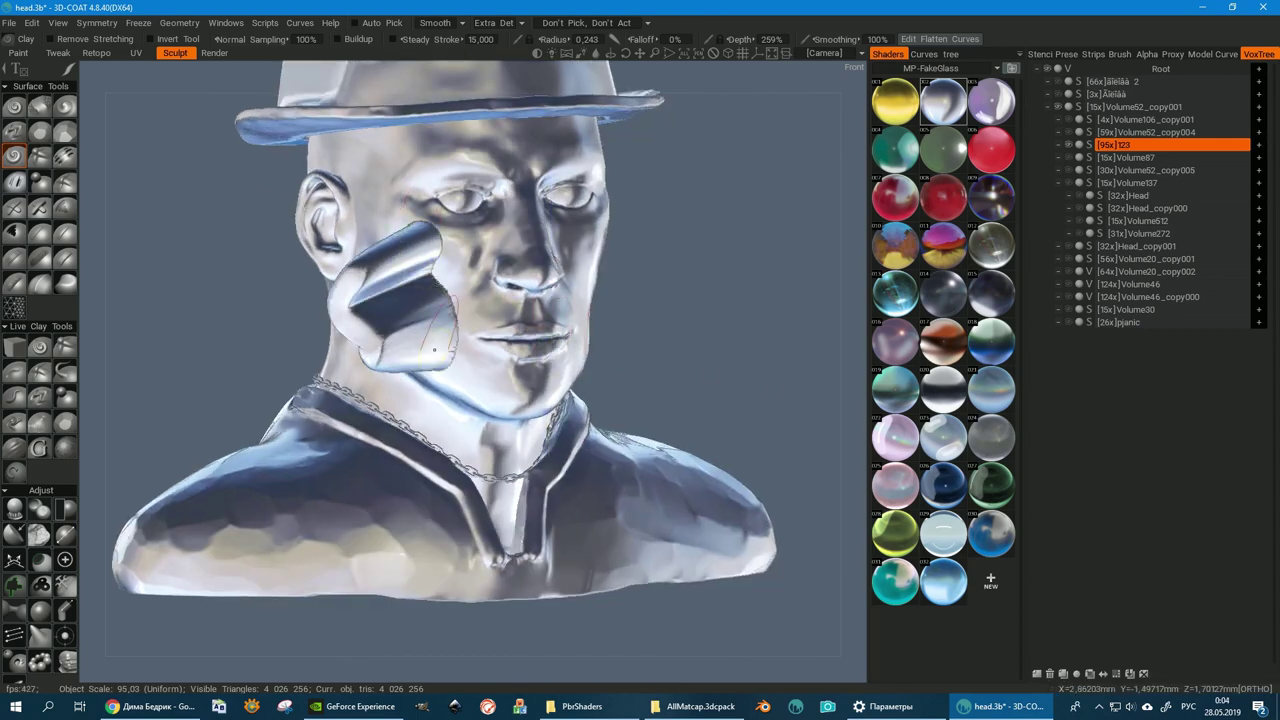
pyautogui.hotkey('ctrl', 'z')
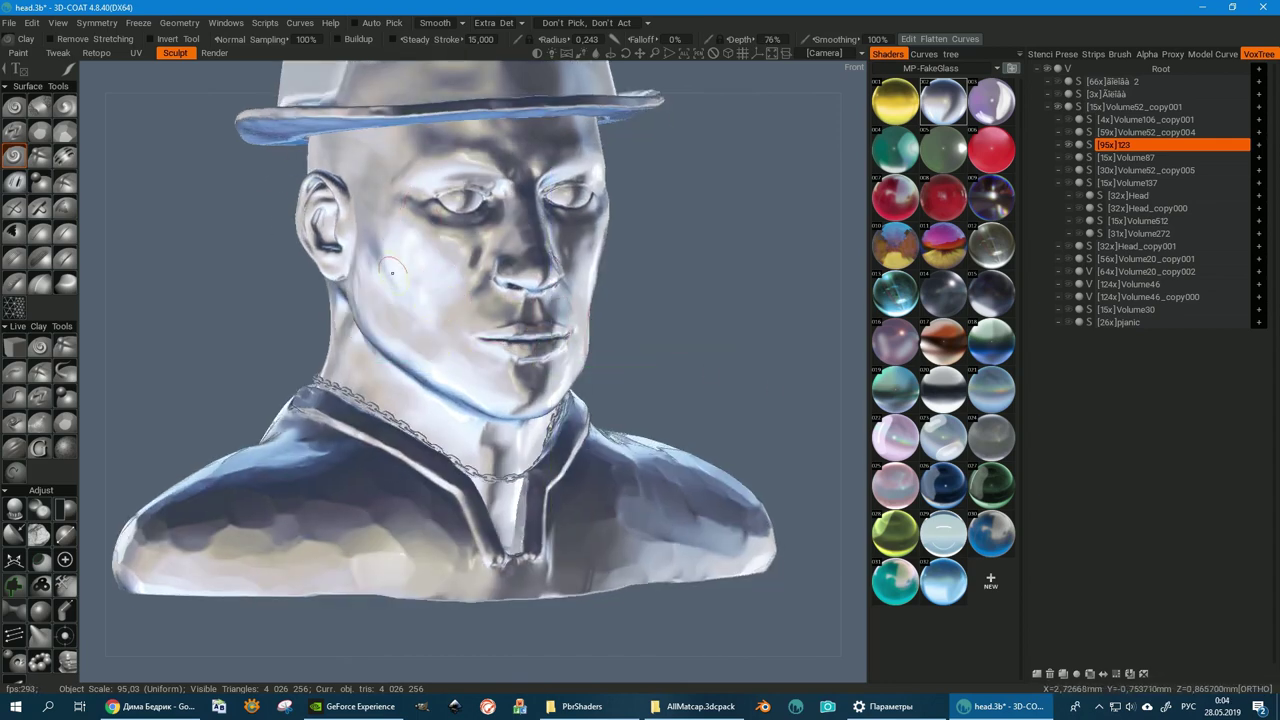
pyautogui.moveTo(392, 270); pyautogui.dragTo(430, 380)
pyautogui.moveTo(430, 380)
pyautogui.mouseDown(button='middle')
pyautogui.moveTo(691, 352)
pyautogui.moveTo(872, 267)
pyautogui.mouseUp(button='middle')
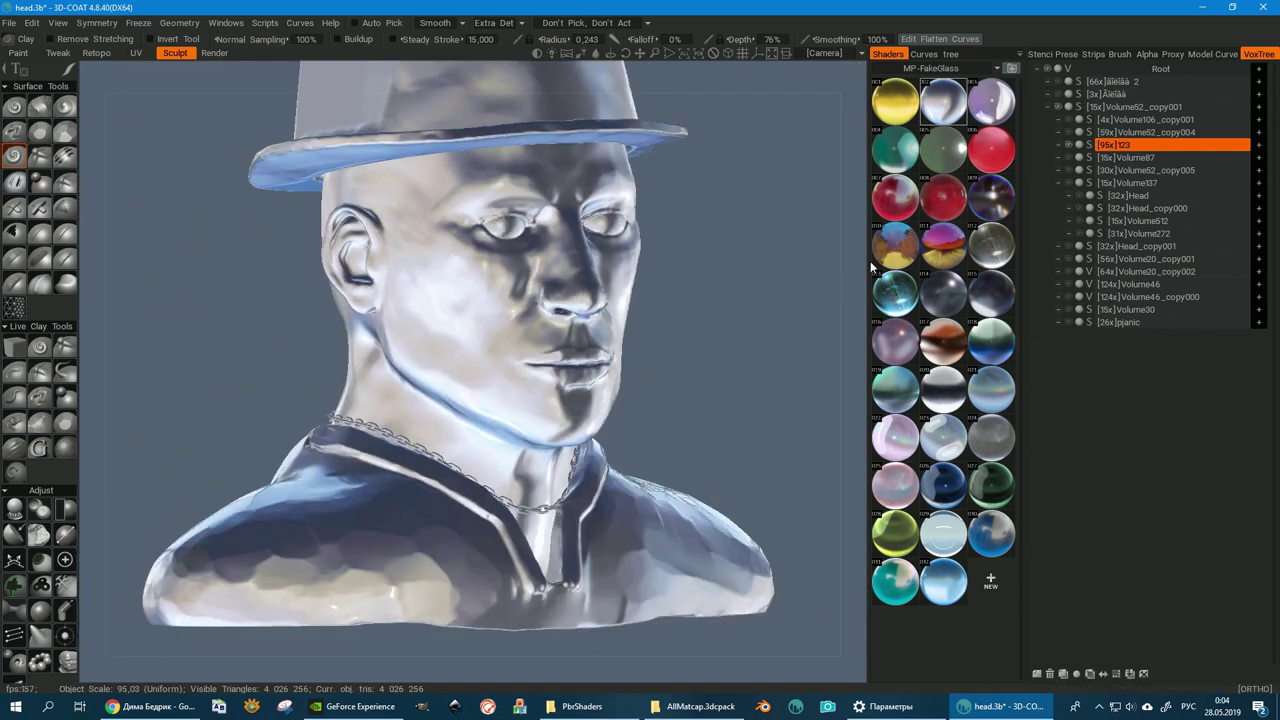
# - Preview the glossy red, copper and silver chrome FakeGlass matcaps
pyautogui.click(937, 202)
pyautogui.moveTo(578, 298); pyautogui.dragTo(701, 362, button='middle')
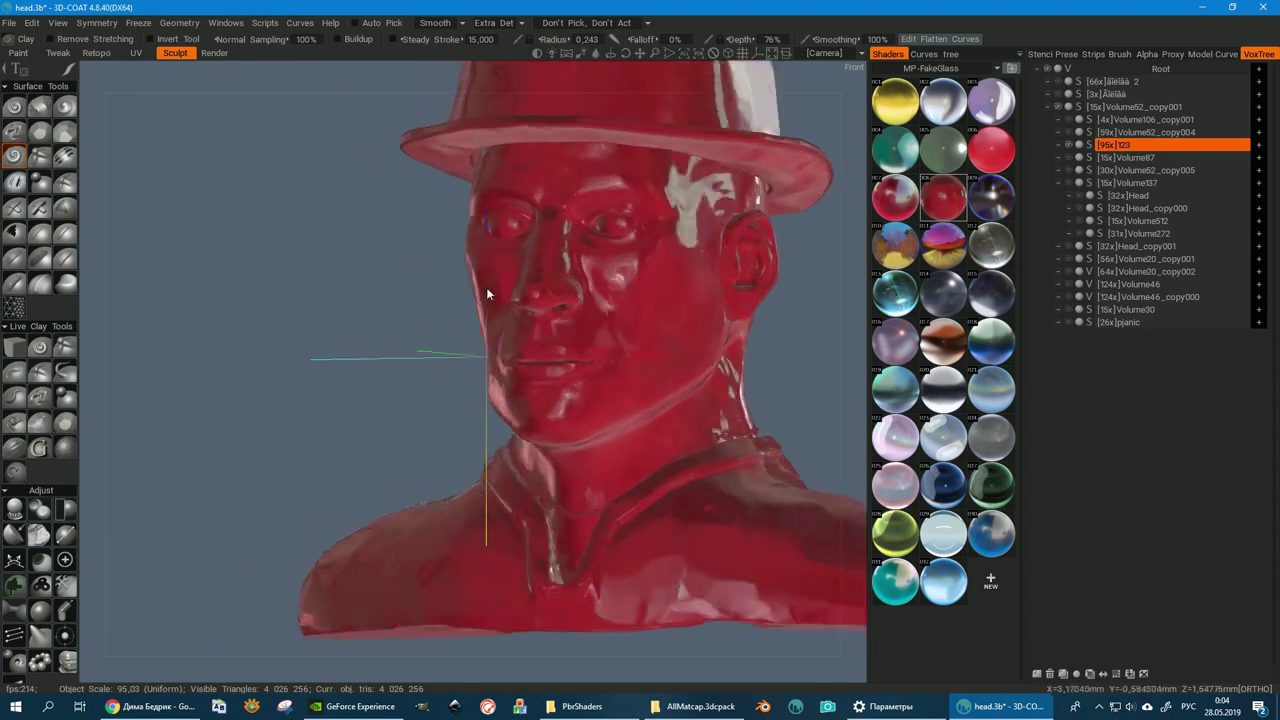
pyautogui.click(943, 340)
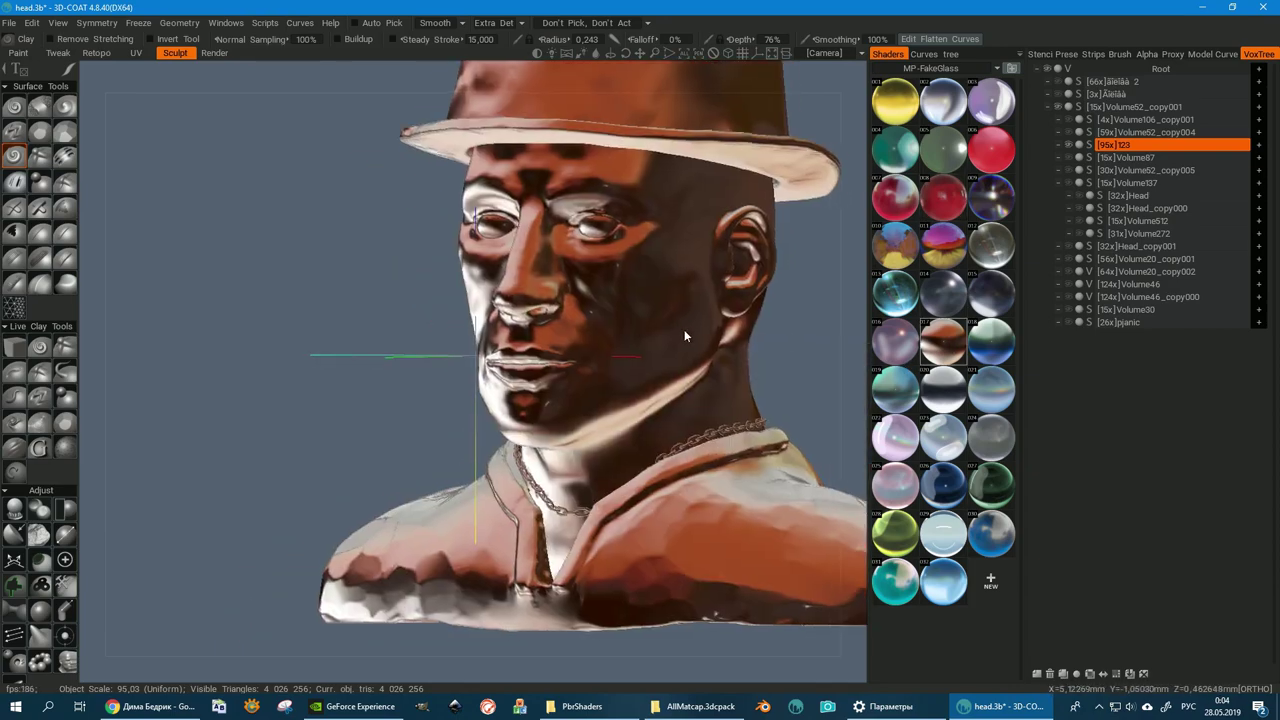
pyautogui.moveTo(684, 329); pyautogui.dragTo(705, 338, button='middle')
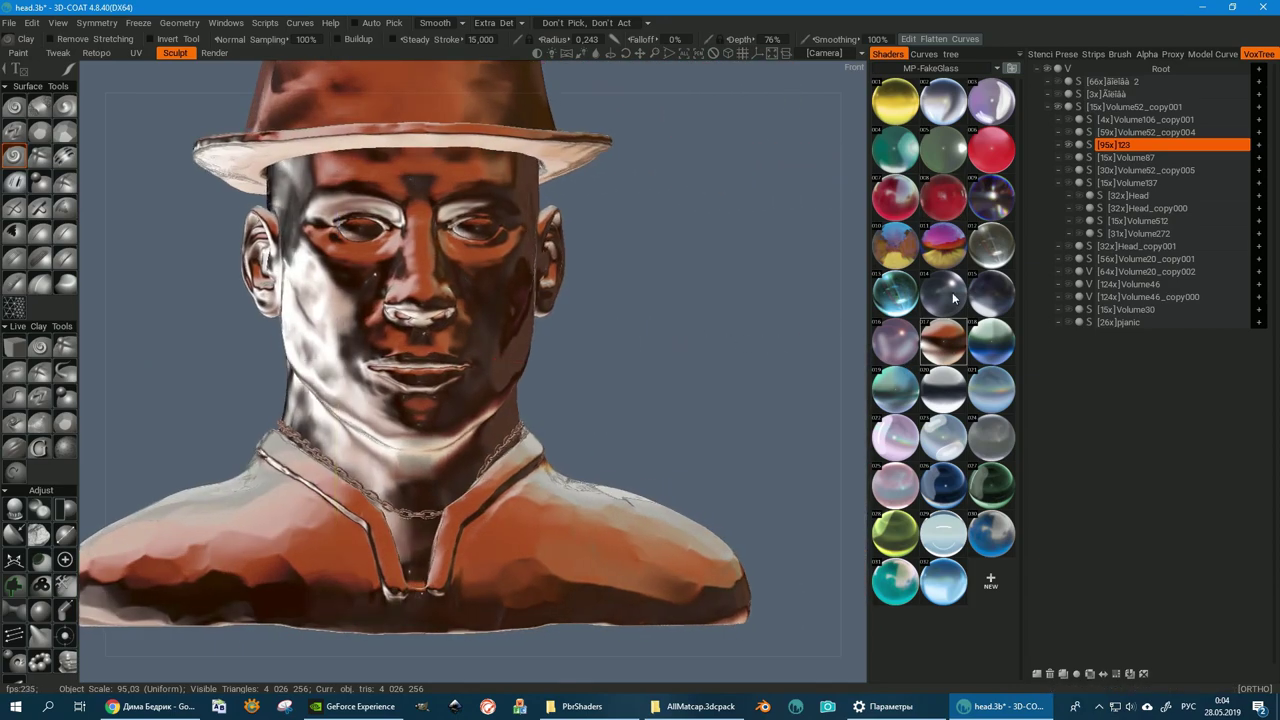
pyautogui.click(991, 245)
pyautogui.moveTo(453, 279)
pyautogui.mouseDown(button='middle')
pyautogui.moveTo(331, 292)
pyautogui.moveTo(366, 285)
pyautogui.mouseUp(button='middle')
# - Try the iridescent dark purple, light-blue and dark-blue glass matcaps
pyautogui.click(991, 197)
pyautogui.moveTo(500, 350)
pyautogui.mouseDown(button='middle')
pyautogui.moveTo(620, 337)
pyautogui.moveTo(679, 354)
pyautogui.moveTo(694, 349)
pyautogui.moveTo(697, 320)
pyautogui.mouseUp(button='middle')
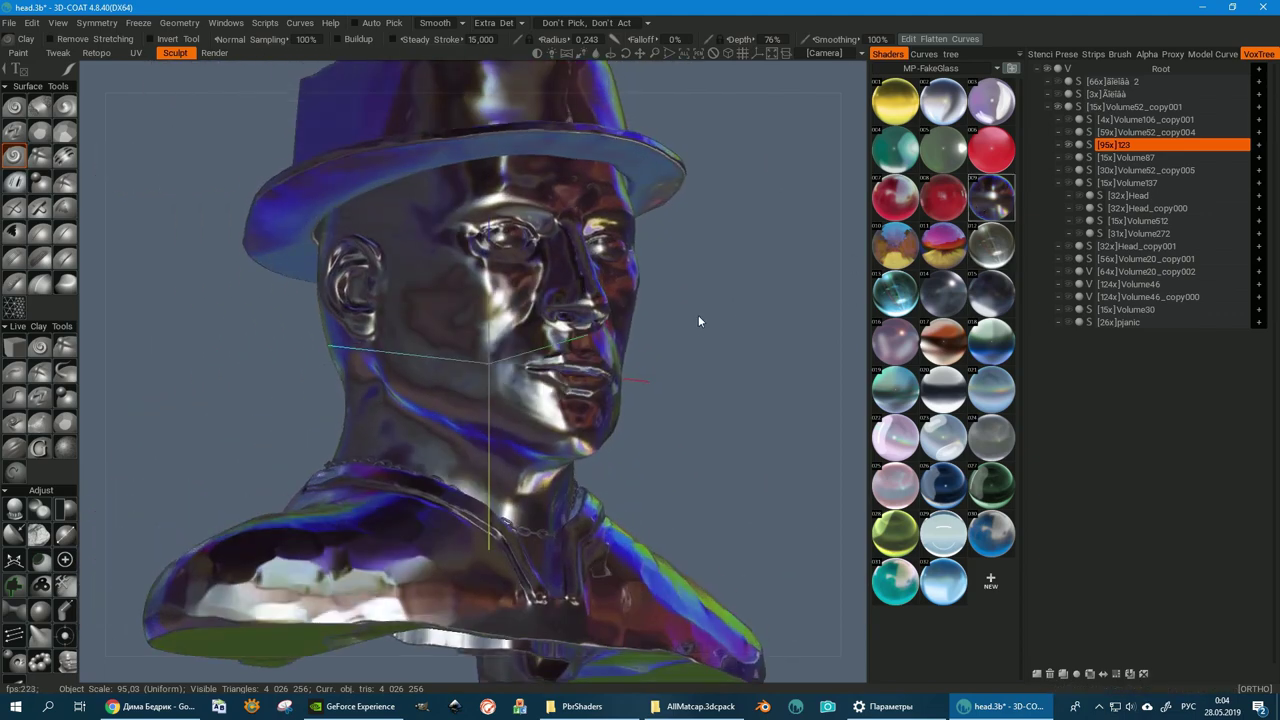
pyautogui.click(943, 583)
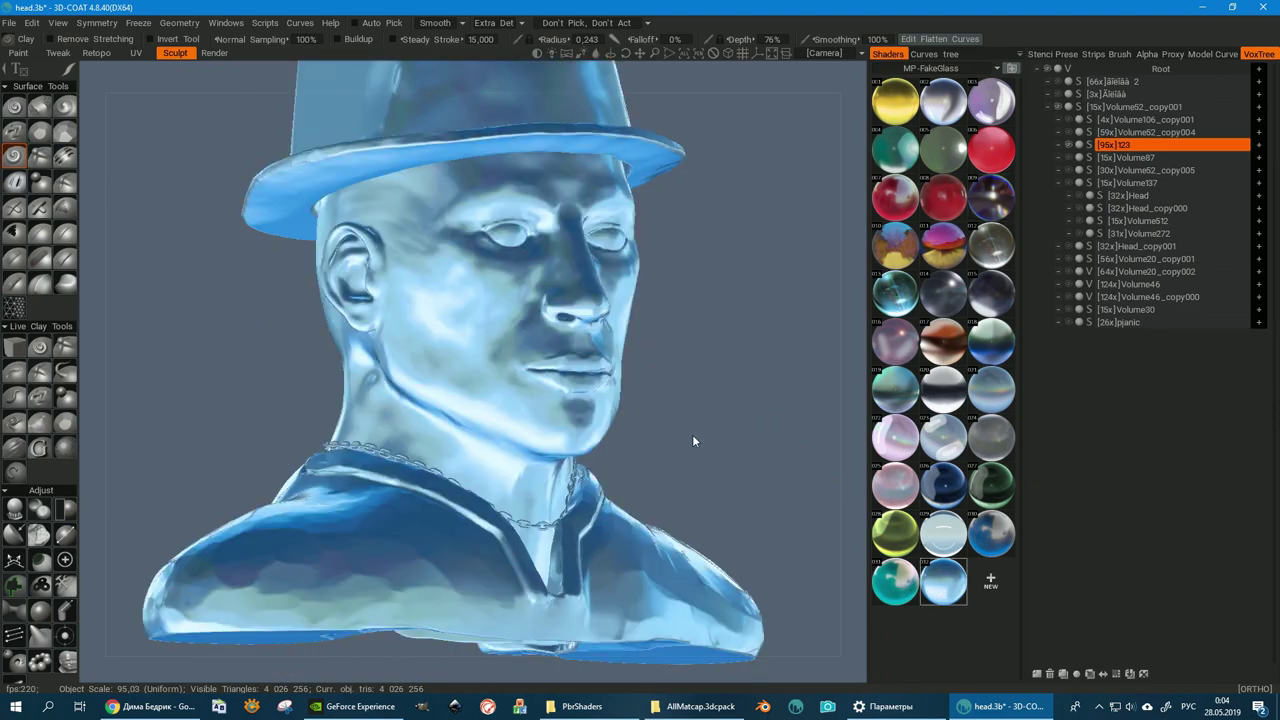
pyautogui.moveTo(692, 434)
pyautogui.mouseDown(button='middle')
pyautogui.moveTo(640, 450)
pyautogui.moveTo(640, 420)
pyautogui.moveTo(416, 376)
pyautogui.moveTo(415, 404)
pyautogui.moveTo(425, 395)
pyautogui.mouseUp(button='middle')
pyautogui.click(943, 485)
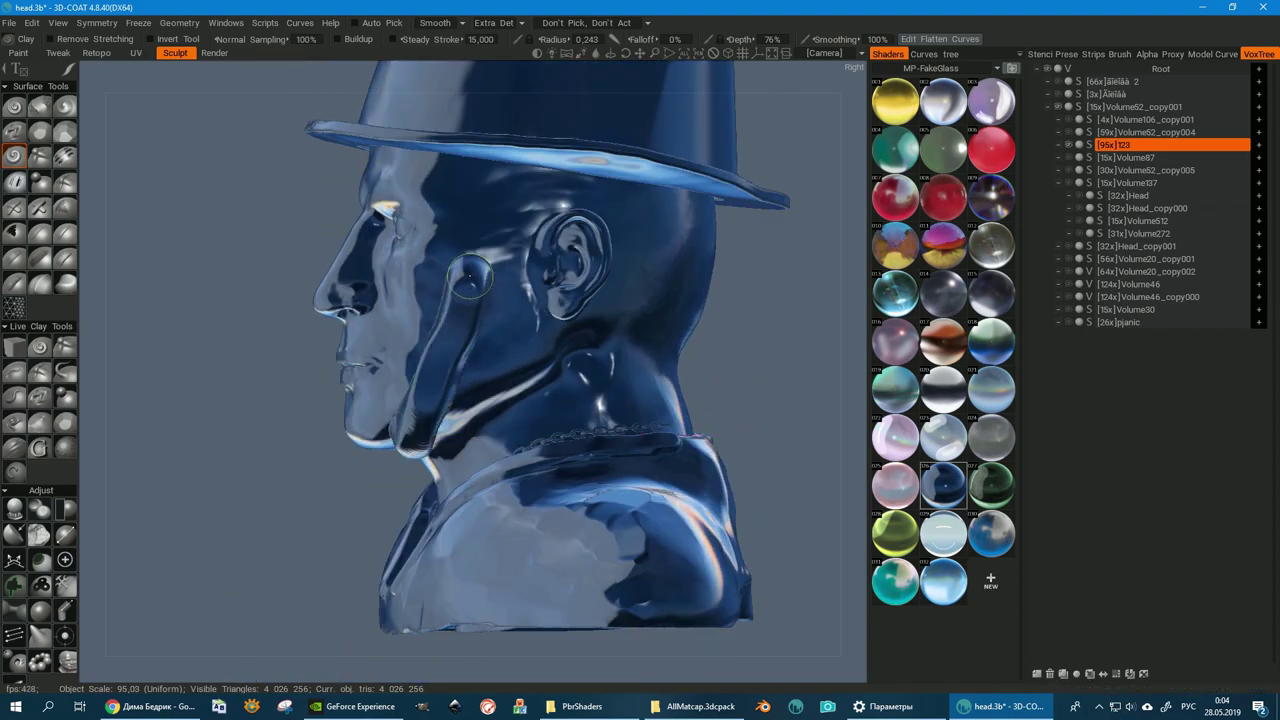
pyautogui.moveTo(470, 278)
pyautogui.mouseDown(button='middle')
pyautogui.moveTo(476, 315)
pyautogui.moveTo(640, 340)
pyautogui.moveTo(710, 188)
pyautogui.moveTo(771, 249)
pyautogui.moveTo(771, 314)
pyautogui.moveTo(822, 340)
pyautogui.mouseUp(button='middle')
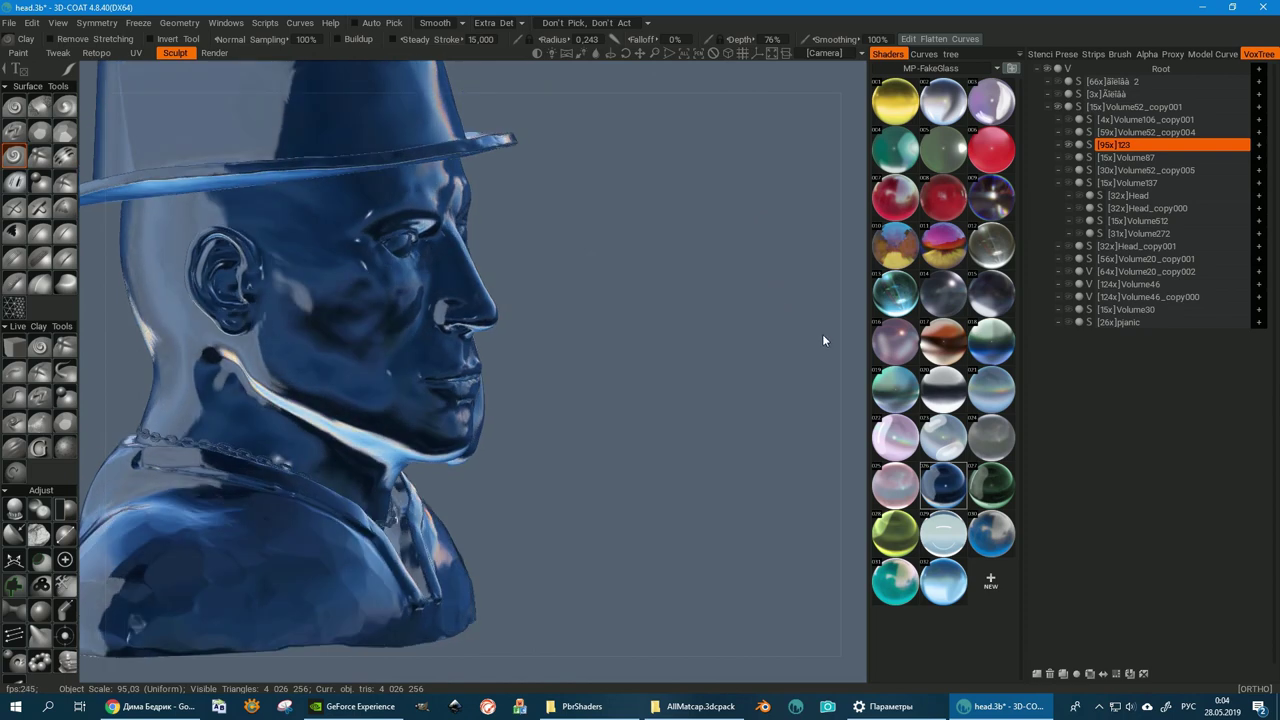
# - Settle on the silver matcap, sculpt a bulge over the left eye, and show the shader packs
pyautogui.click(943, 390)
pyautogui.moveTo(576, 417)
pyautogui.mouseDown(button='middle')
pyautogui.moveTo(429, 376)
pyautogui.moveTo(358, 381)
pyautogui.mouseUp(button='middle')
pyautogui.moveTo(465, 270); pyautogui.dragTo(485, 295)
pyautogui.moveTo(480, 250); pyautogui.dragTo(485, 365)
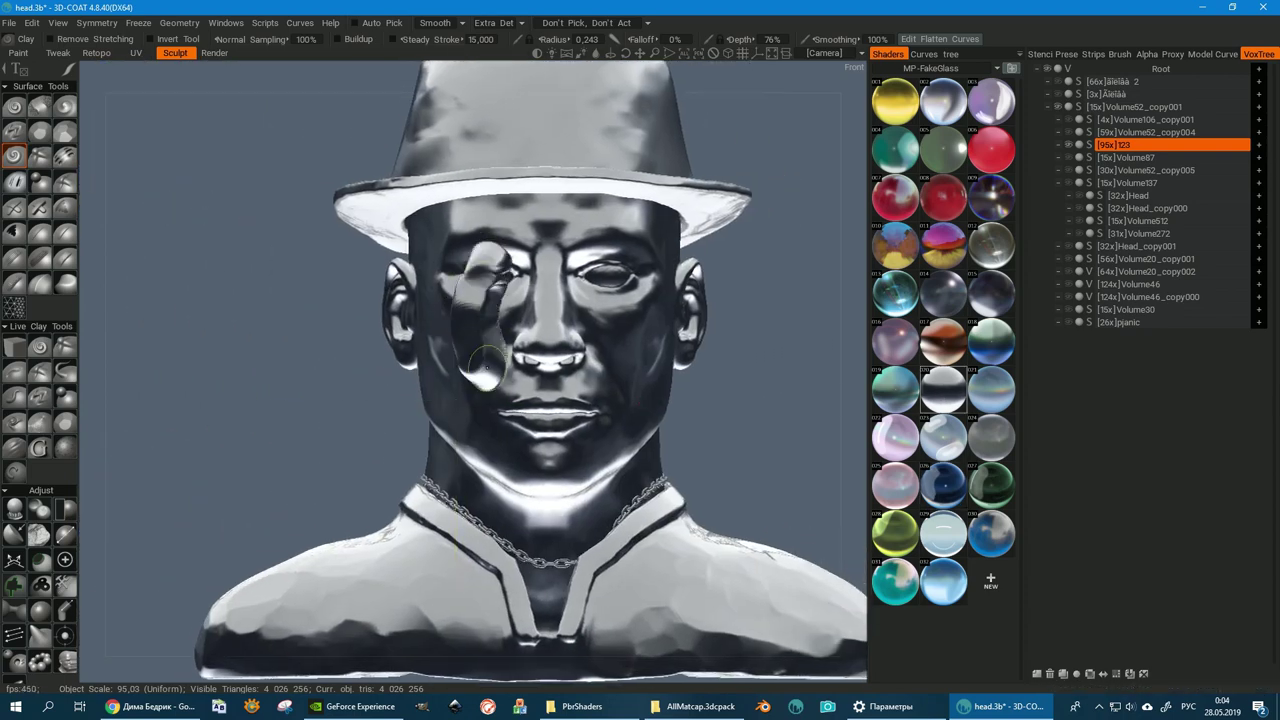
pyautogui.moveTo(485, 368)
pyautogui.mouseDown(button='middle')
pyautogui.moveTo(564, 393)
pyautogui.moveTo(488, 383)
pyautogui.mouseUp(button='middle')
pyautogui.click(933, 68)
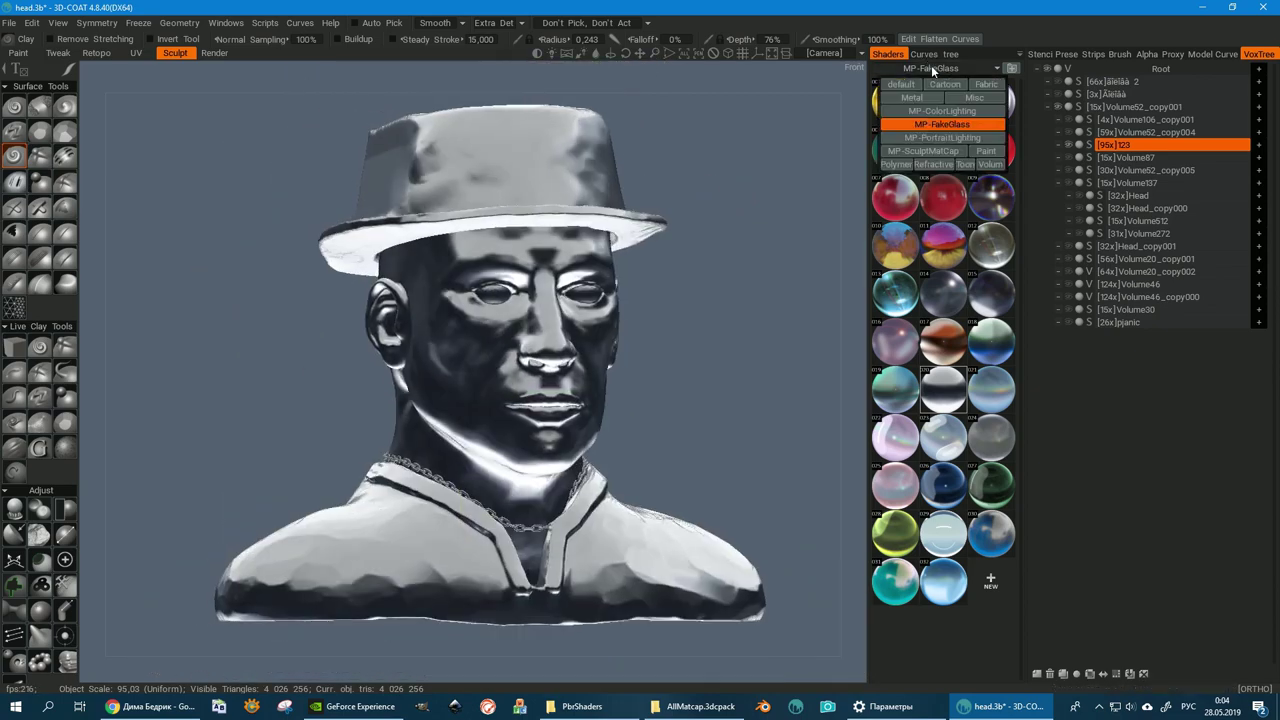
# - Switch to the MP-PortraitLighting shader pack and reset to a centred front view of the bust
pyautogui.click(930, 137)
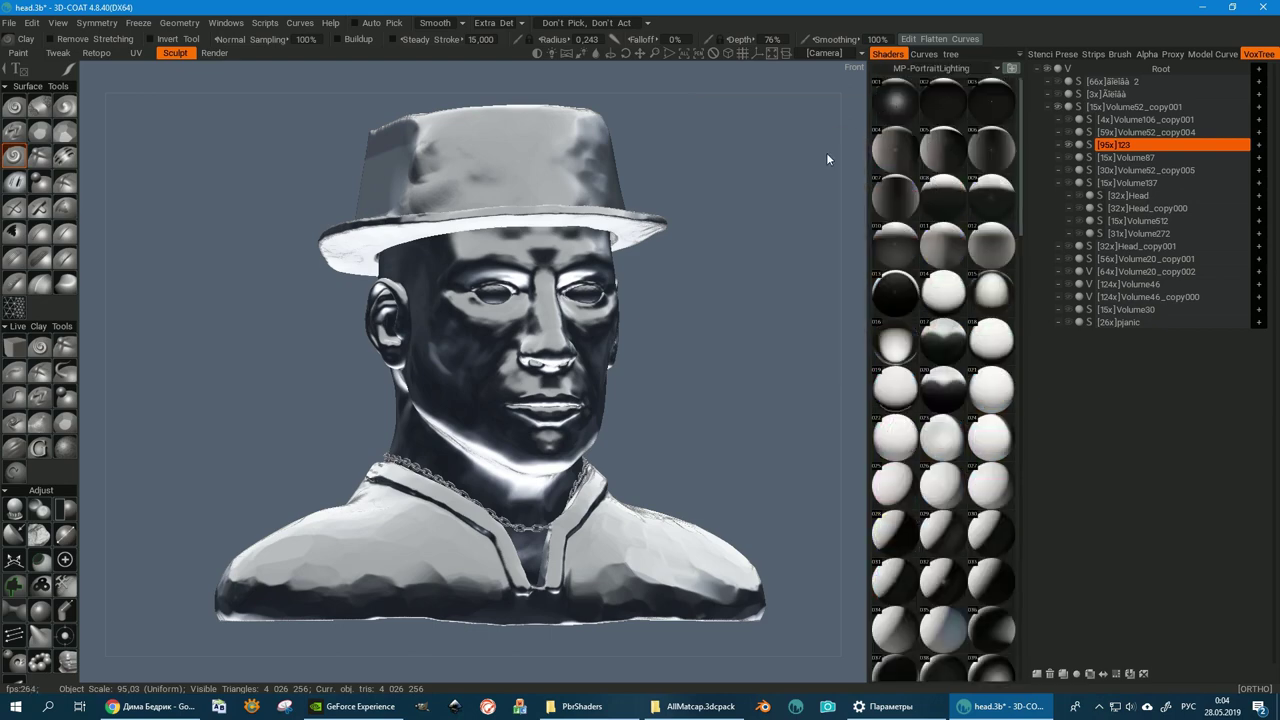
pyautogui.press('KP_1')
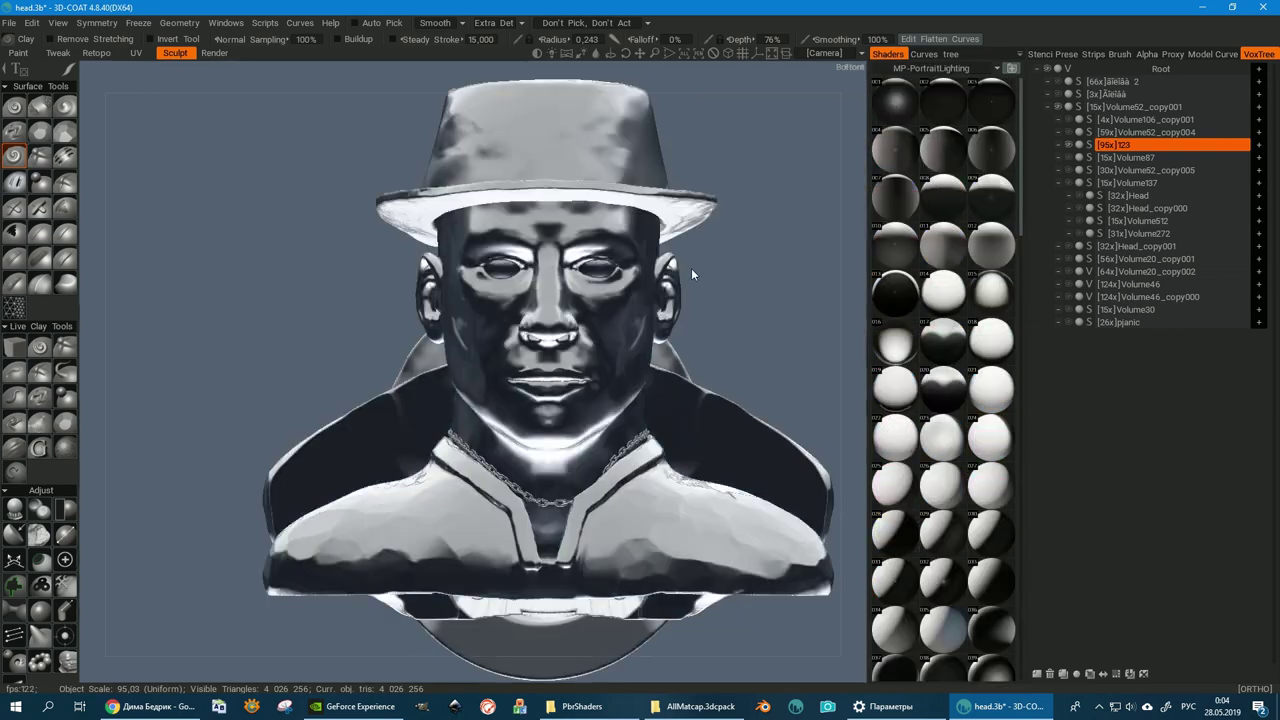
pyautogui.scroll(-3, 675, 342)
pyautogui.scroll(-2, 564, 367)
pyautogui.scroll(2, 579, 326)
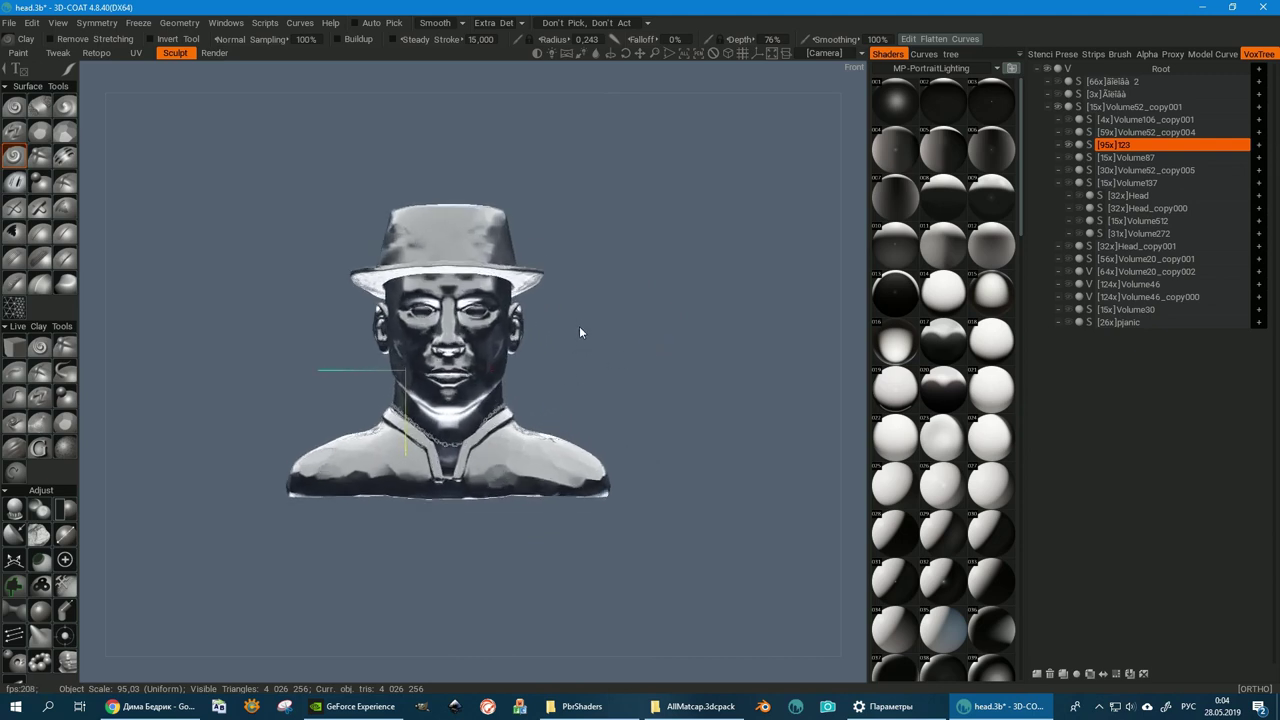
pyautogui.scroll(2, 564, 338)
pyautogui.moveTo(564, 338); pyautogui.dragTo(528, 344)
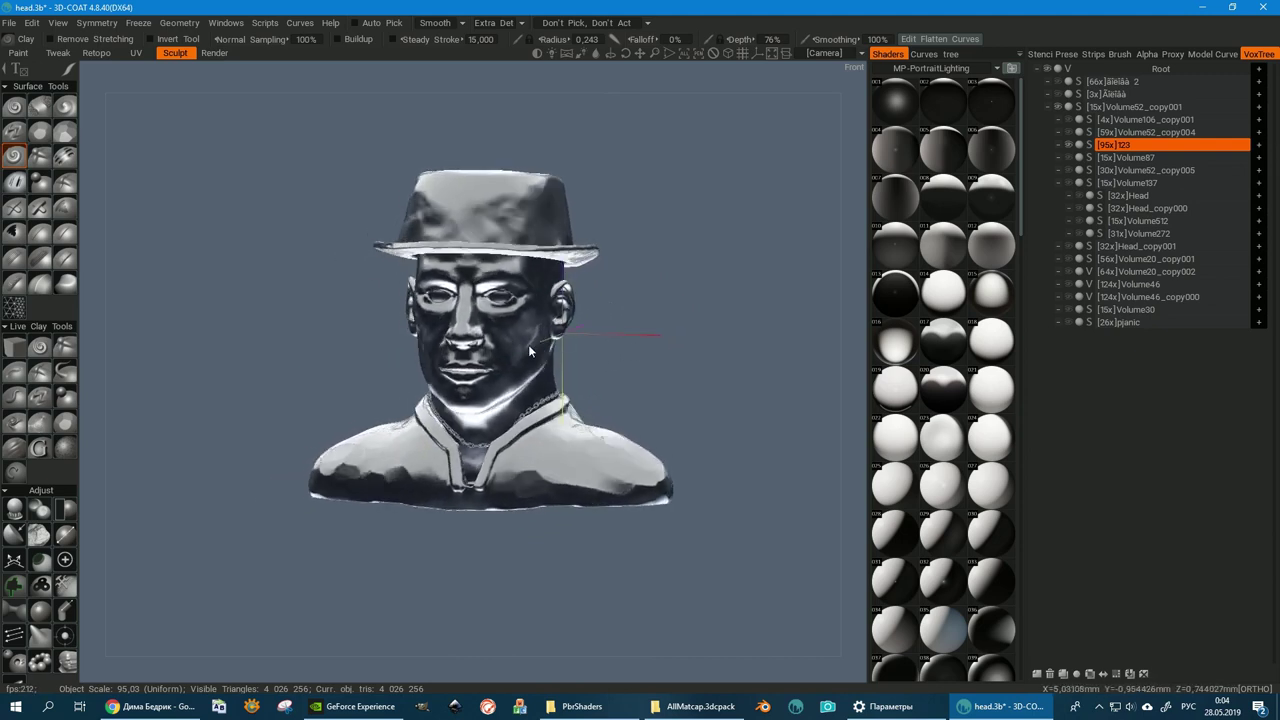
# - Preview portrait-lighting matcaps 001, 007, 008, 012, 011 and the dark glossy 013 on the bust
pyautogui.click(944, 107)
pyautogui.click(908, 112)
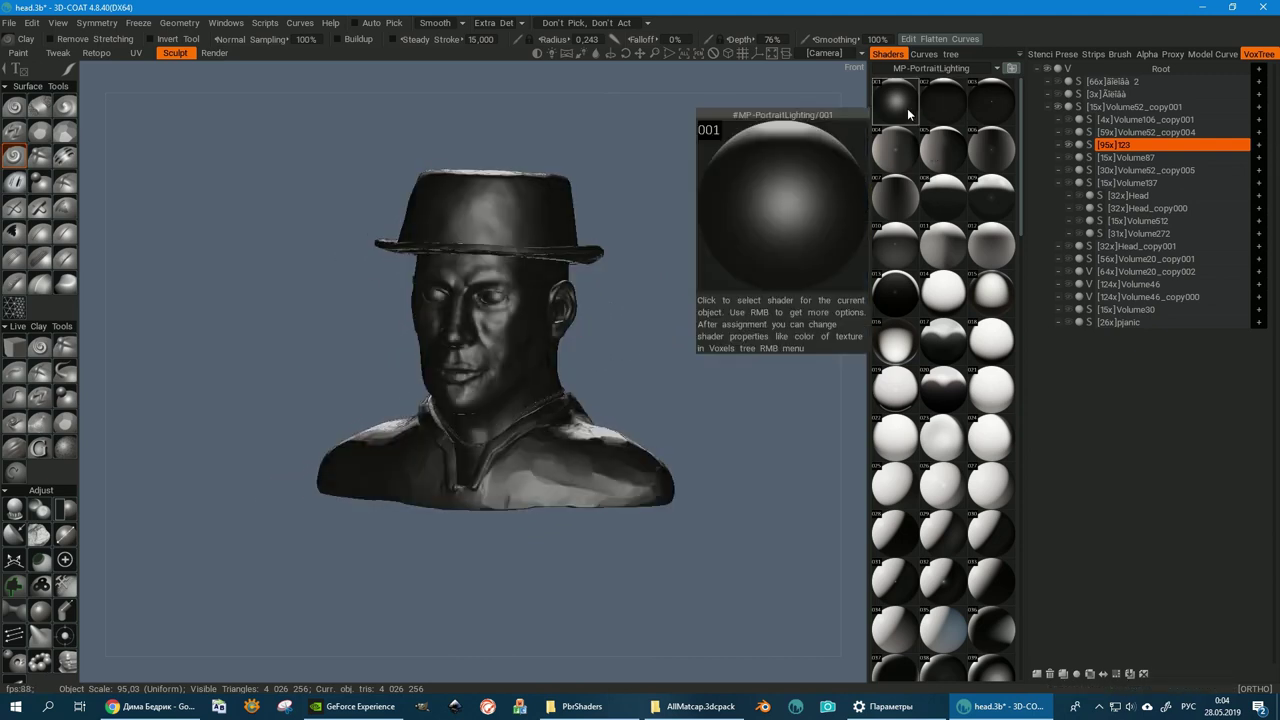
pyautogui.click(898, 195)
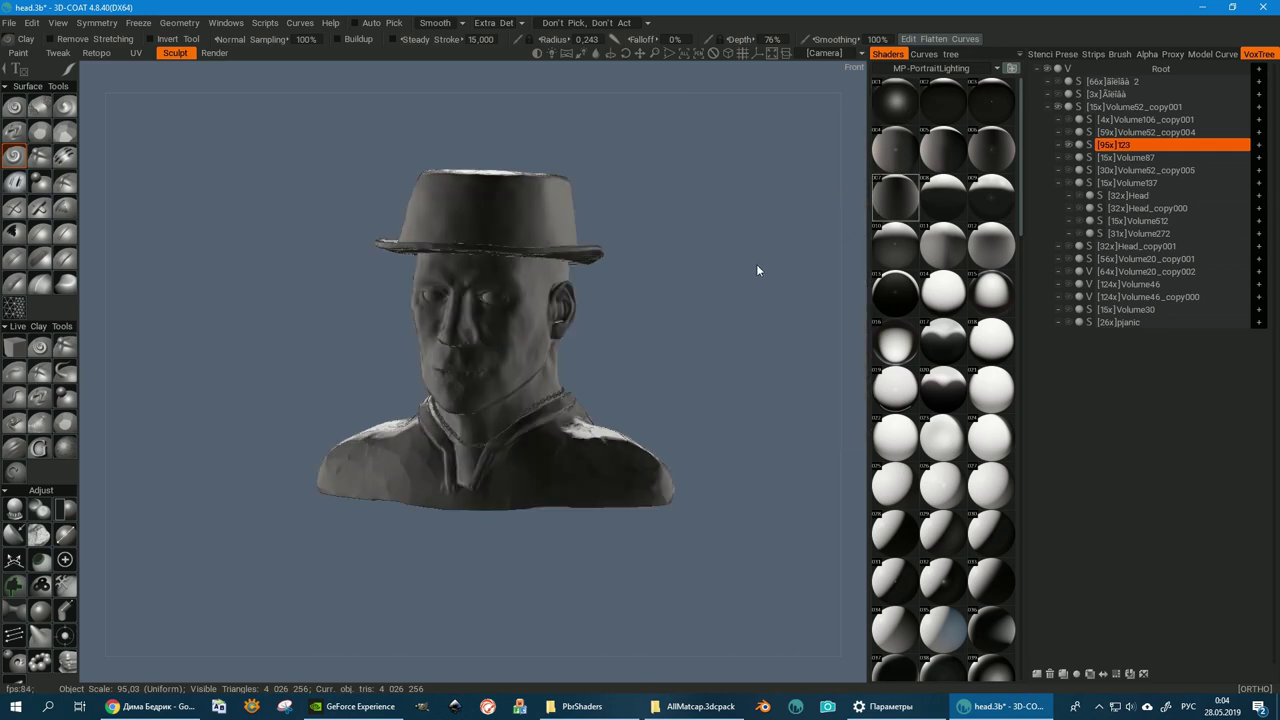
pyautogui.press('KP_1')
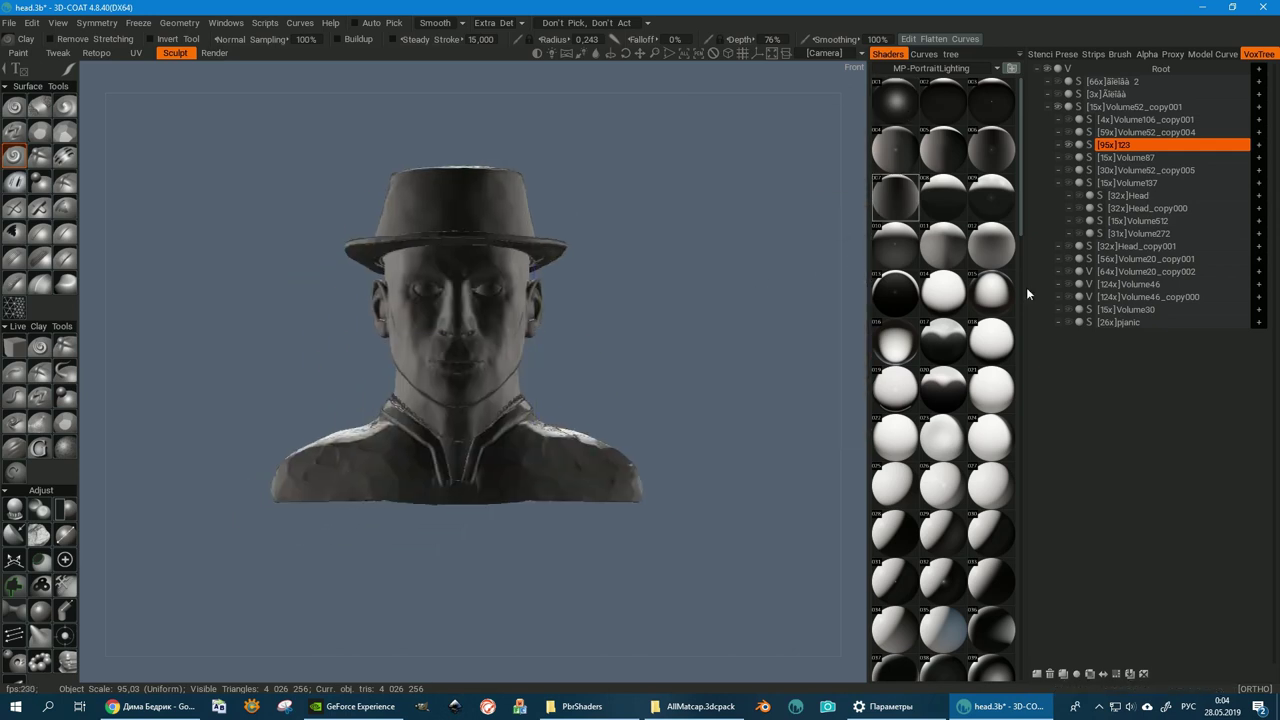
pyautogui.click(931, 197)
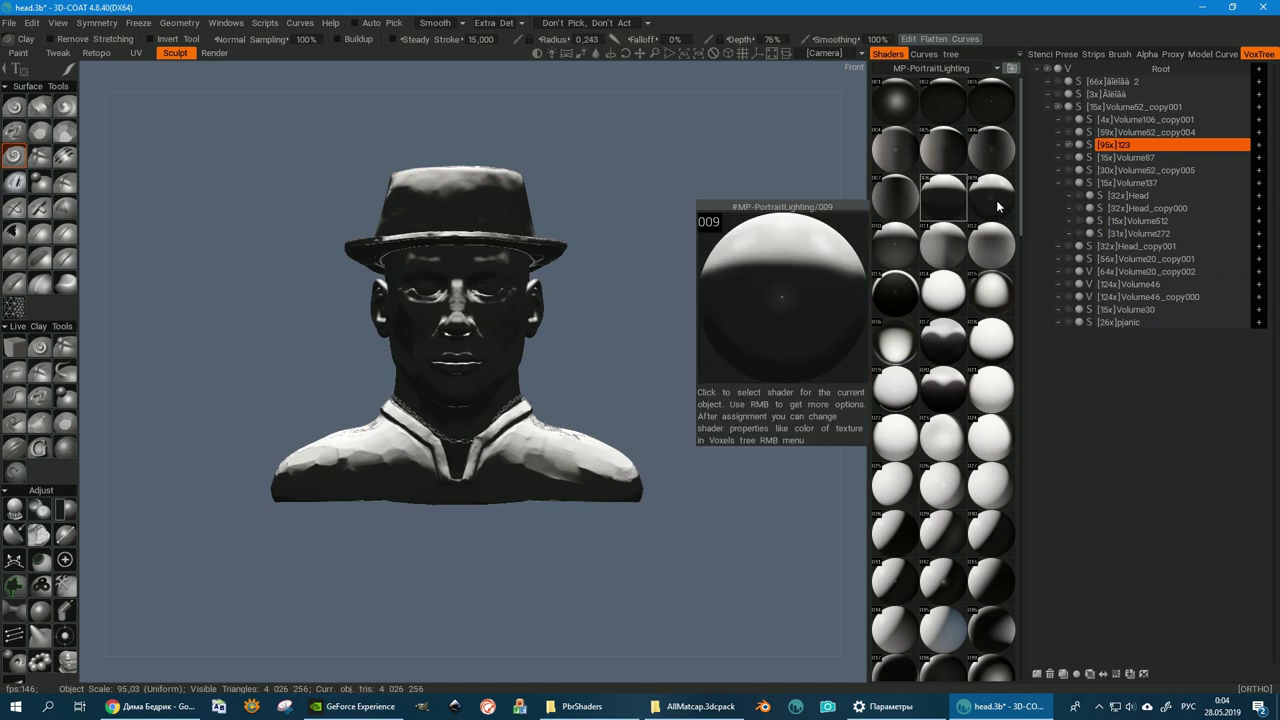
pyautogui.click(995, 244)
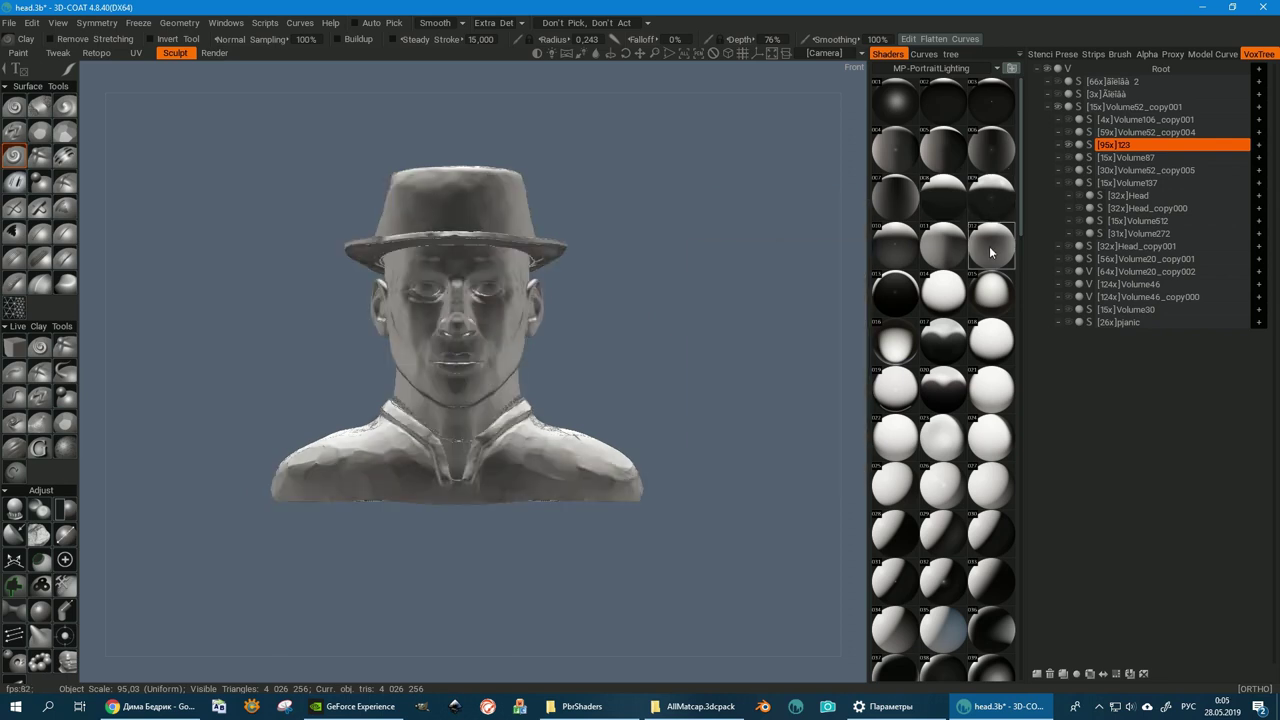
pyautogui.click(943, 265)
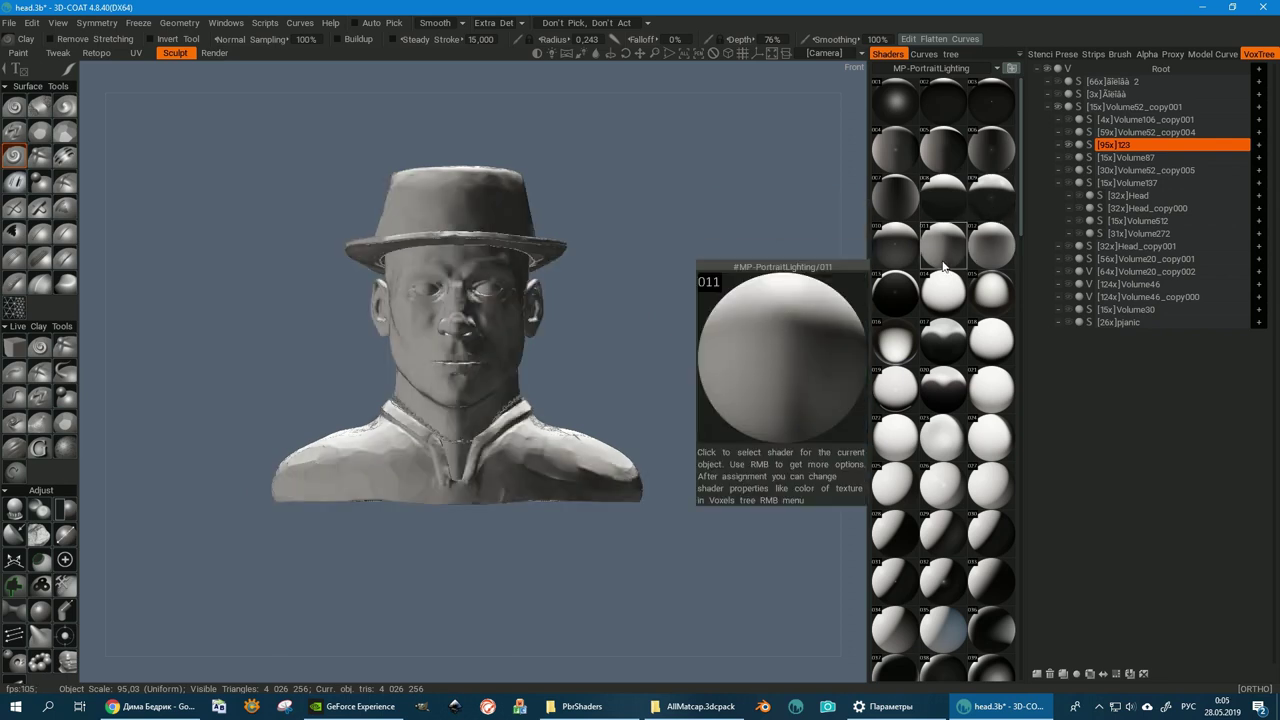
pyautogui.click(894, 302)
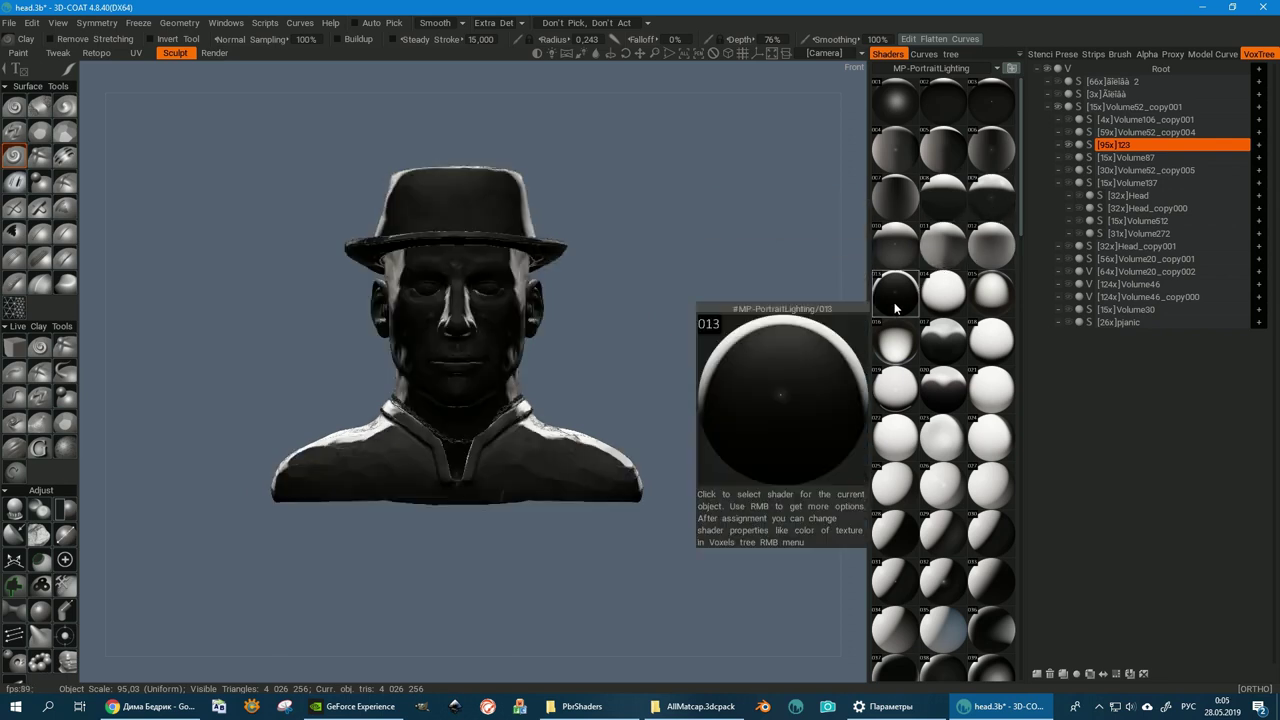
# - Try white matte matcap 027, matcap 028 and dark matcap 016, ending on a grey matte one
pyautogui.click(943, 488)
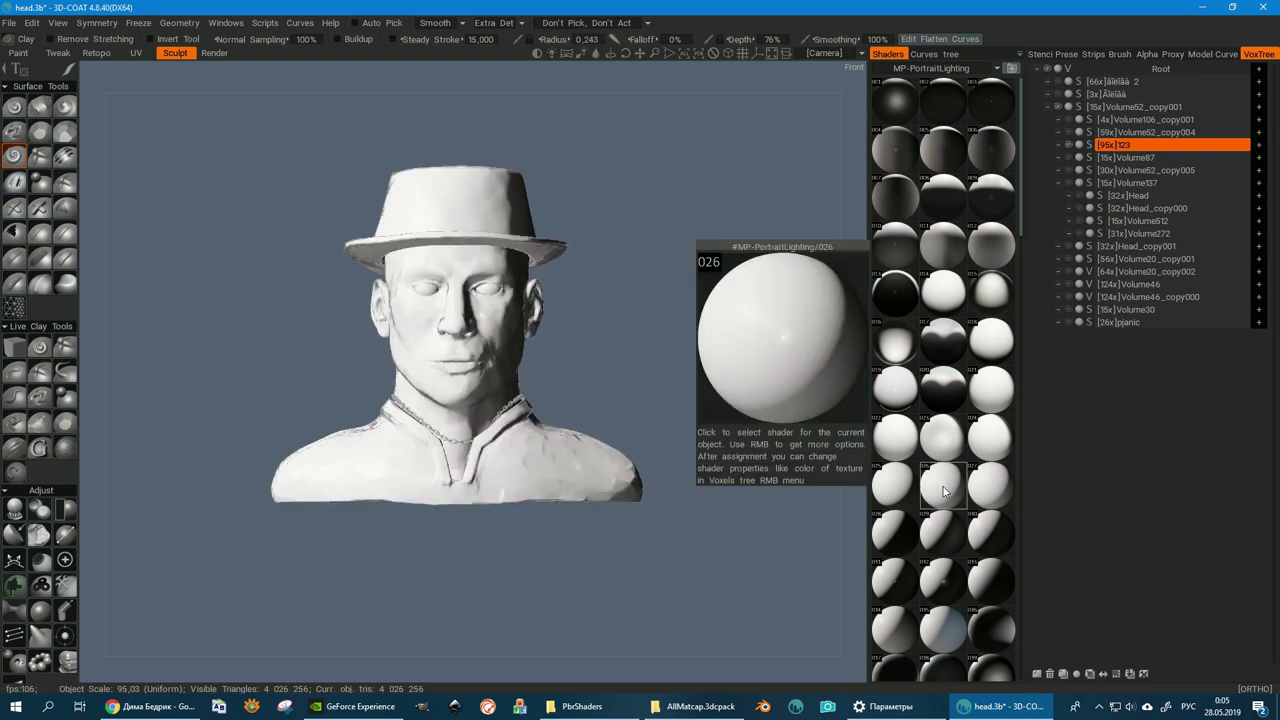
pyautogui.click(997, 494)
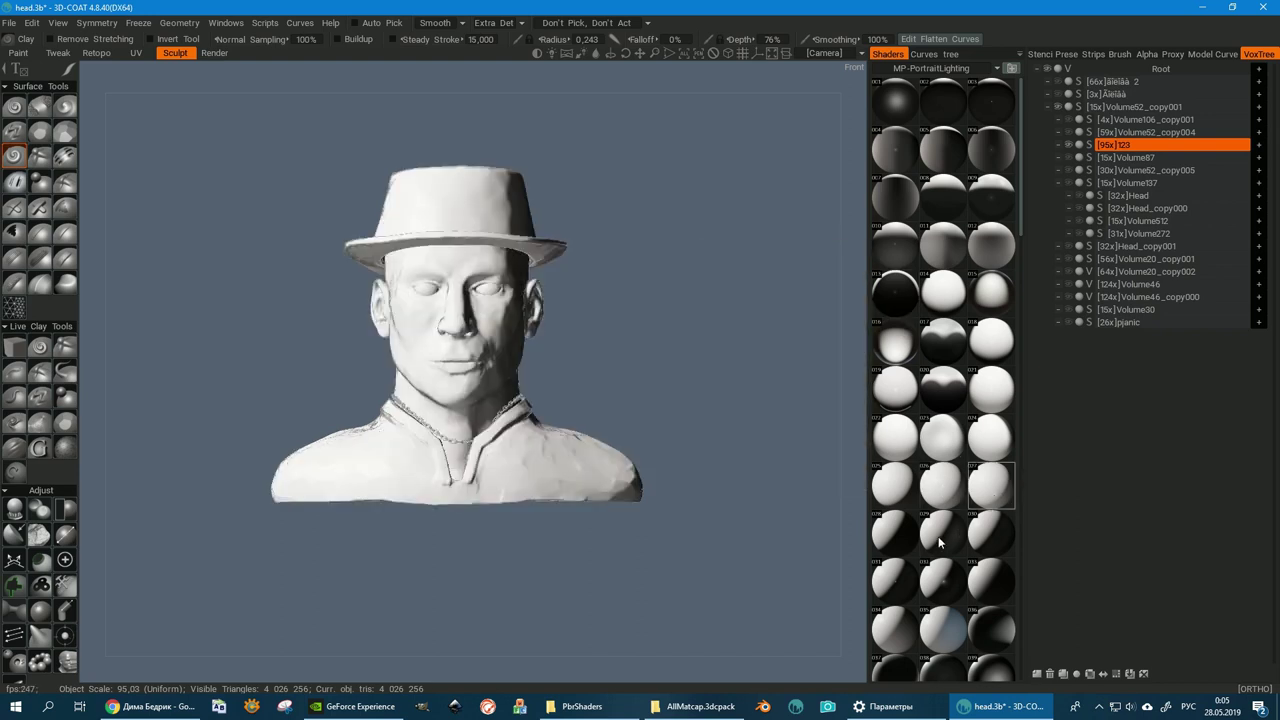
pyautogui.click(940, 541)
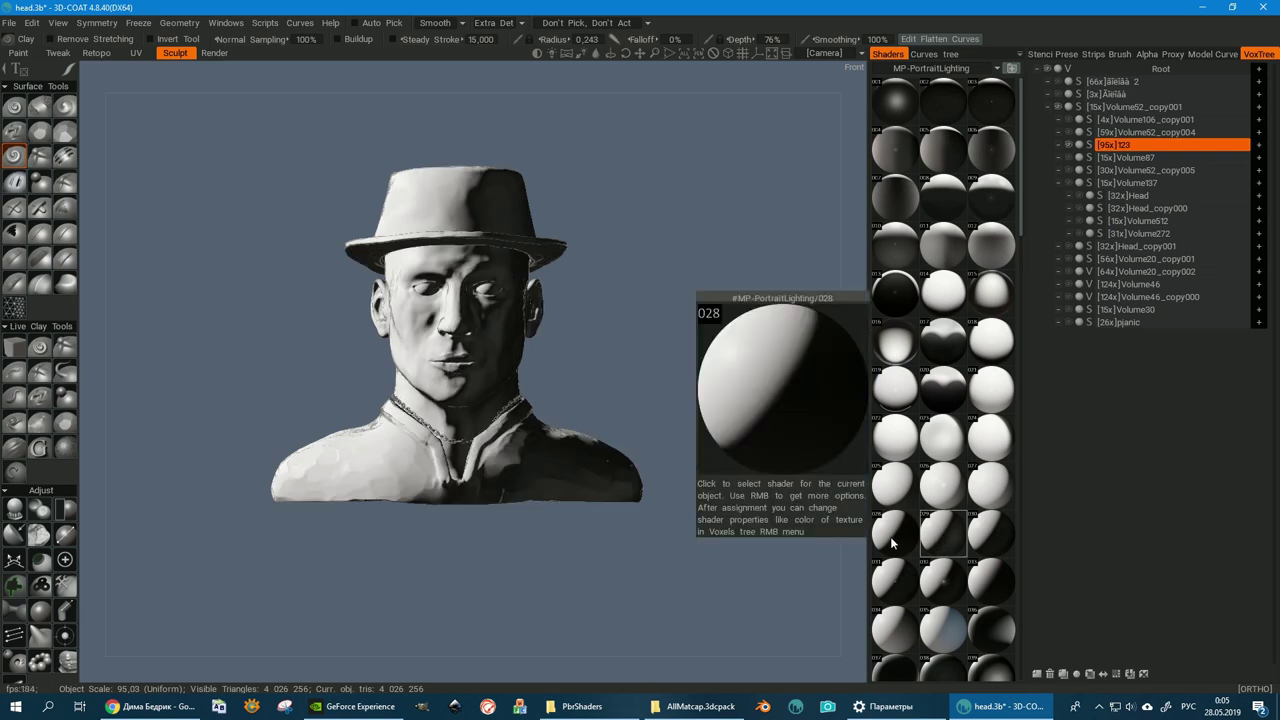
pyautogui.click(890, 545)
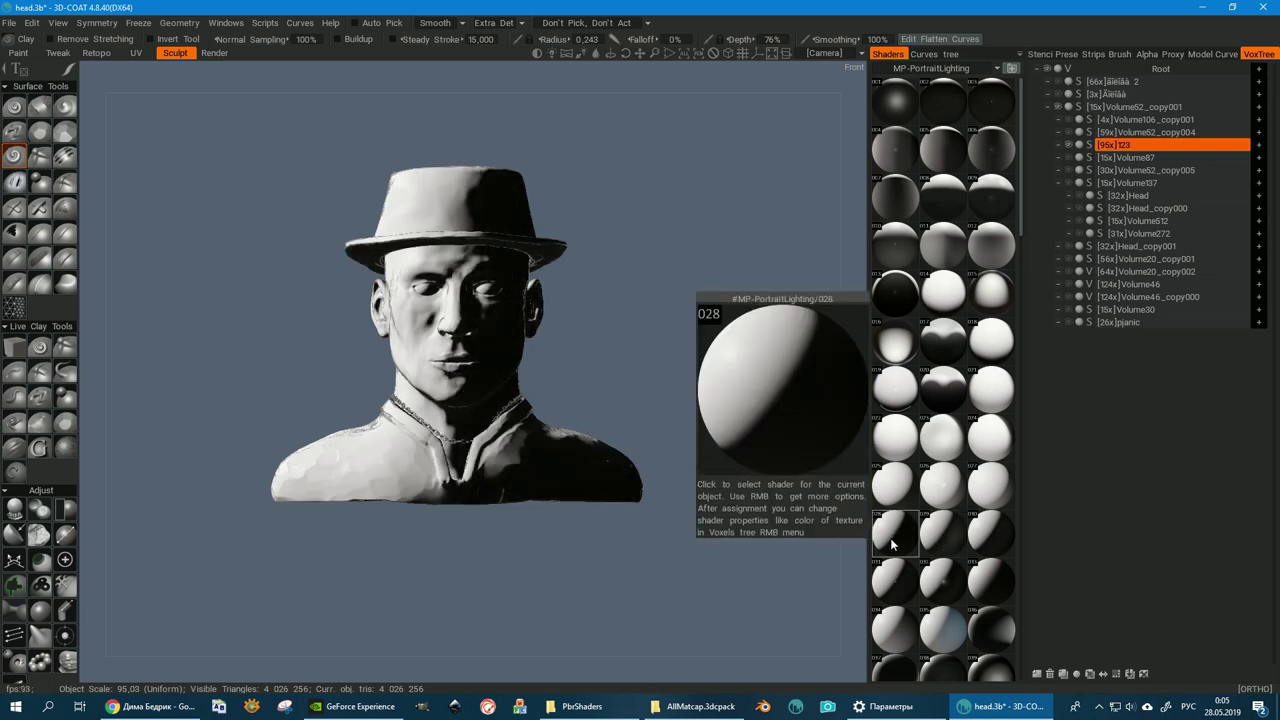
pyautogui.click(903, 400)
pyautogui.click(896, 348)
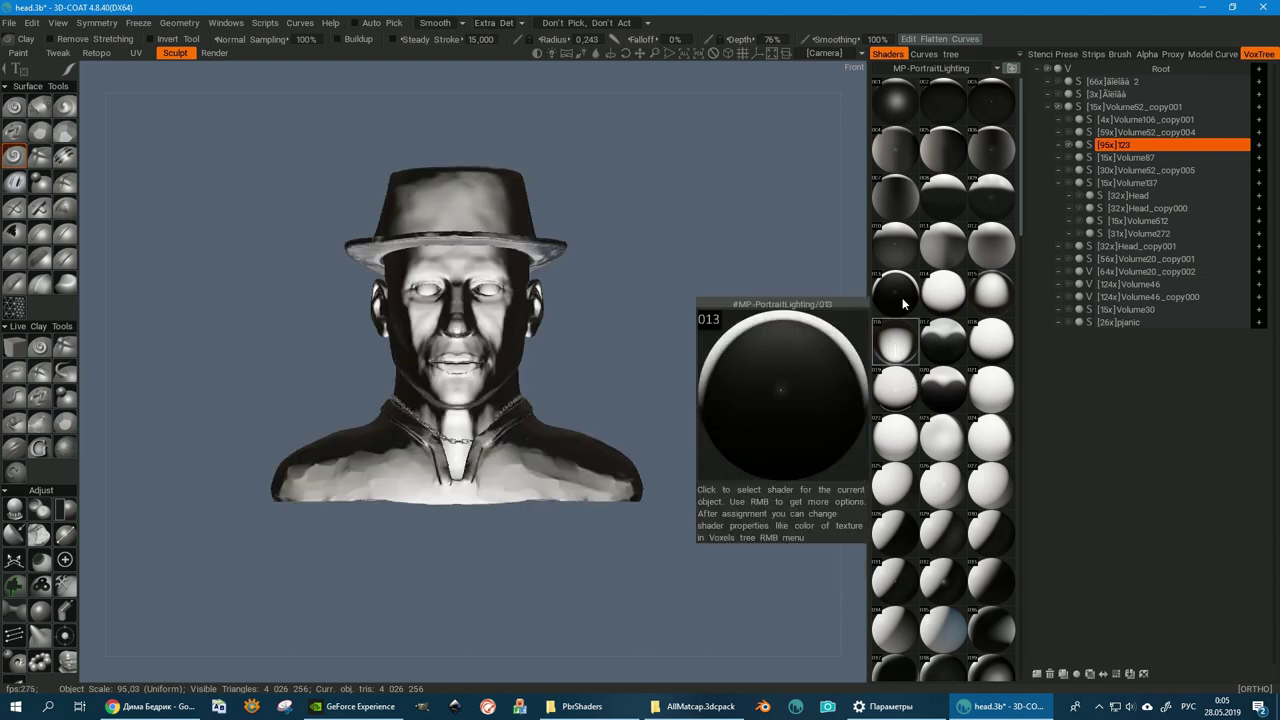
pyautogui.click(904, 303)
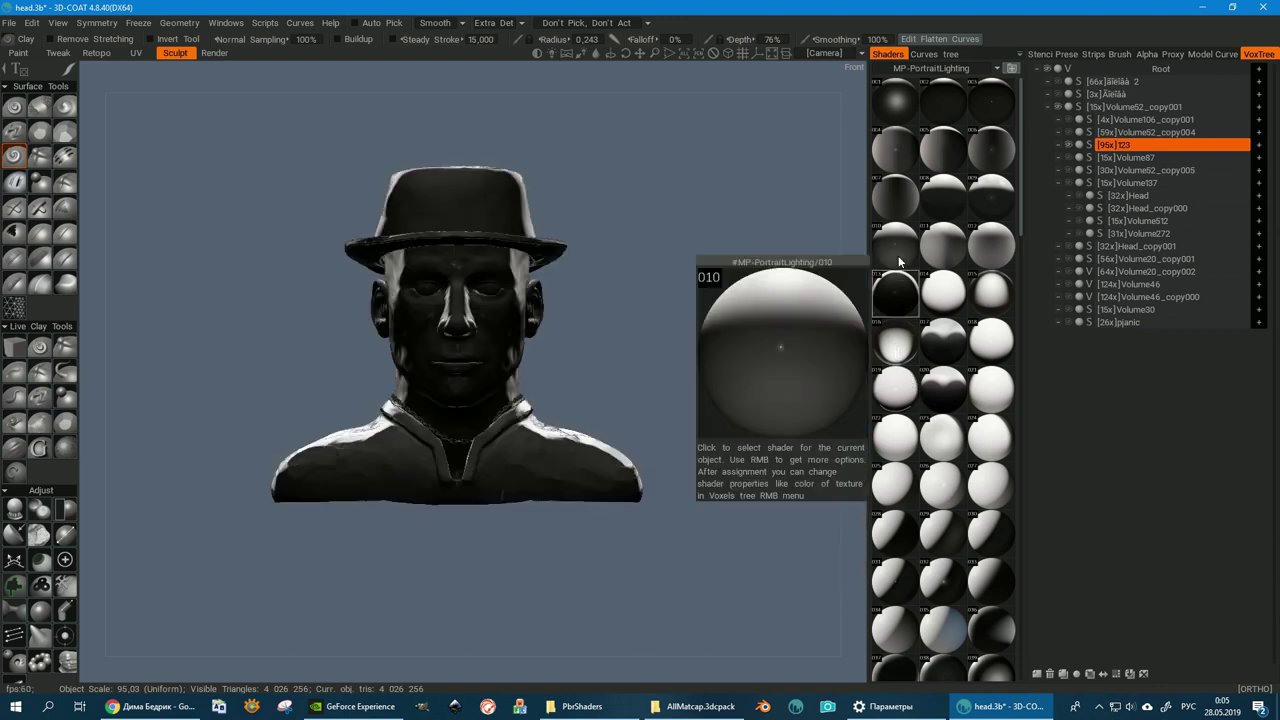
pyautogui.click(898, 258)
pyautogui.scroll(-3, 930, 445)
# - Try bright white, light matte, glossy 040, 044 and dark 051 matcaps on the bust
pyautogui.scroll(-1, 930, 445)
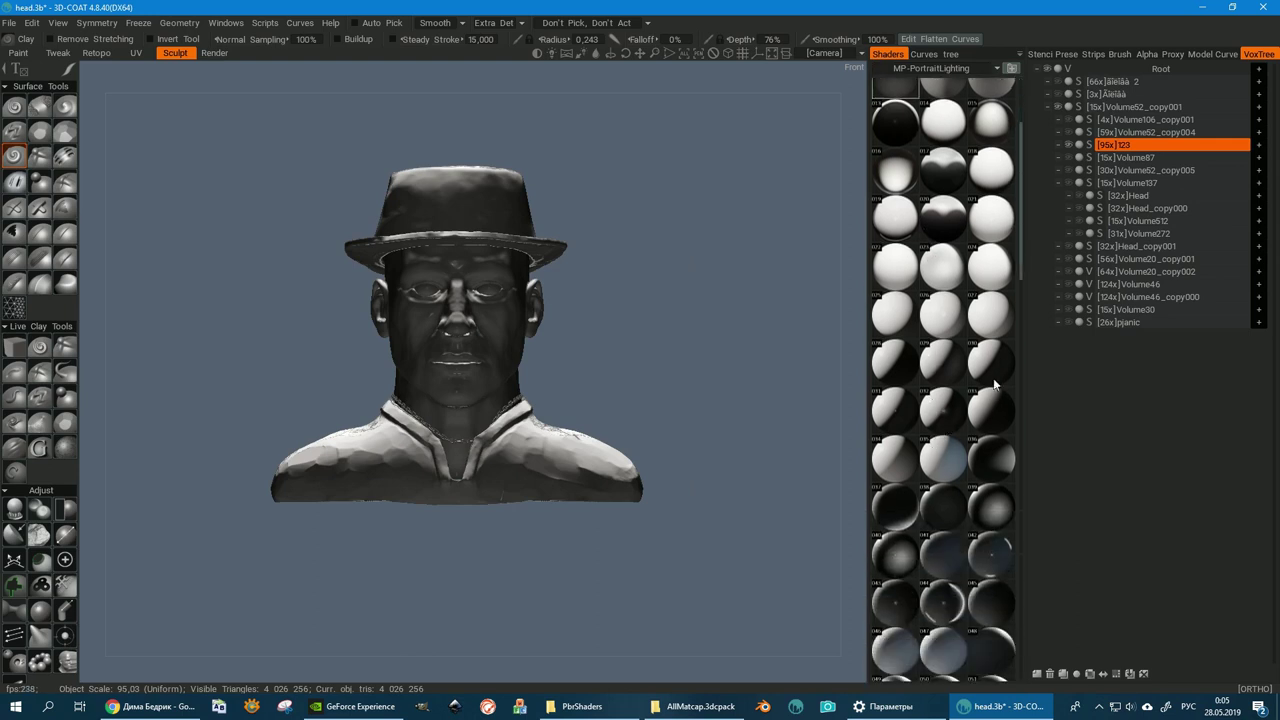
pyautogui.click(995, 378)
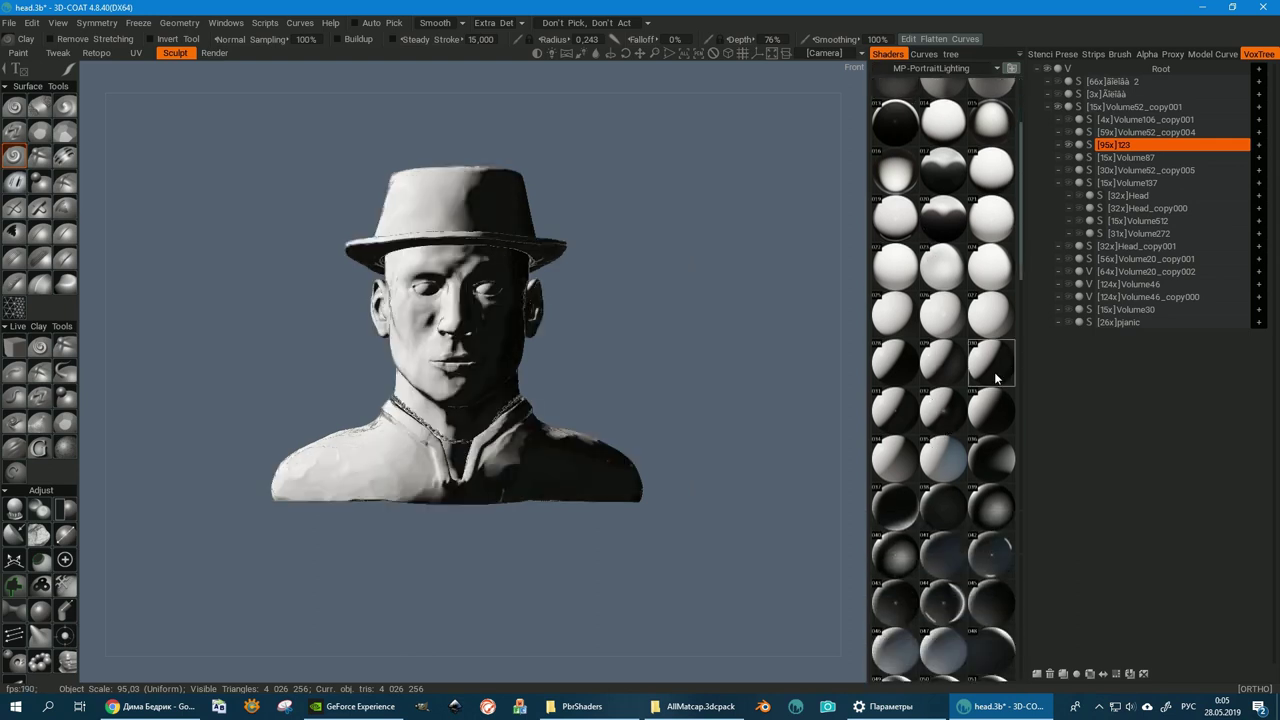
pyautogui.click(990, 505)
pyautogui.scroll(-1, 970, 480)
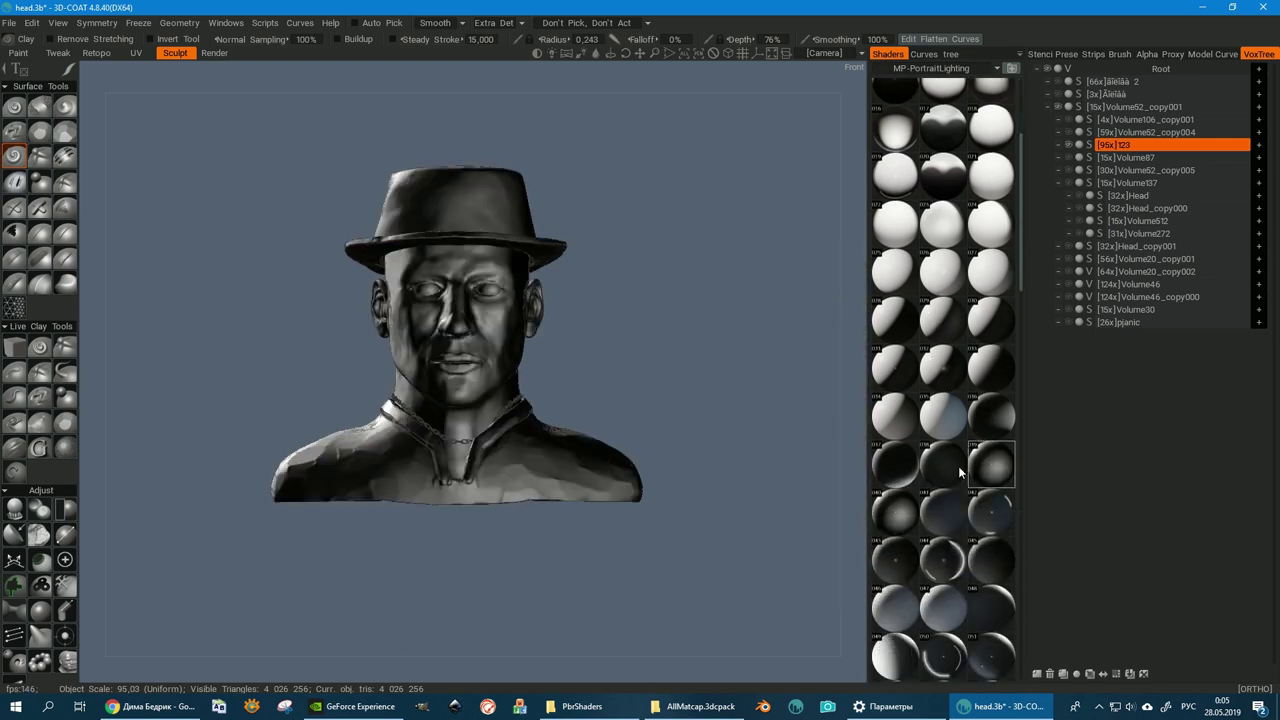
pyautogui.click(950, 416)
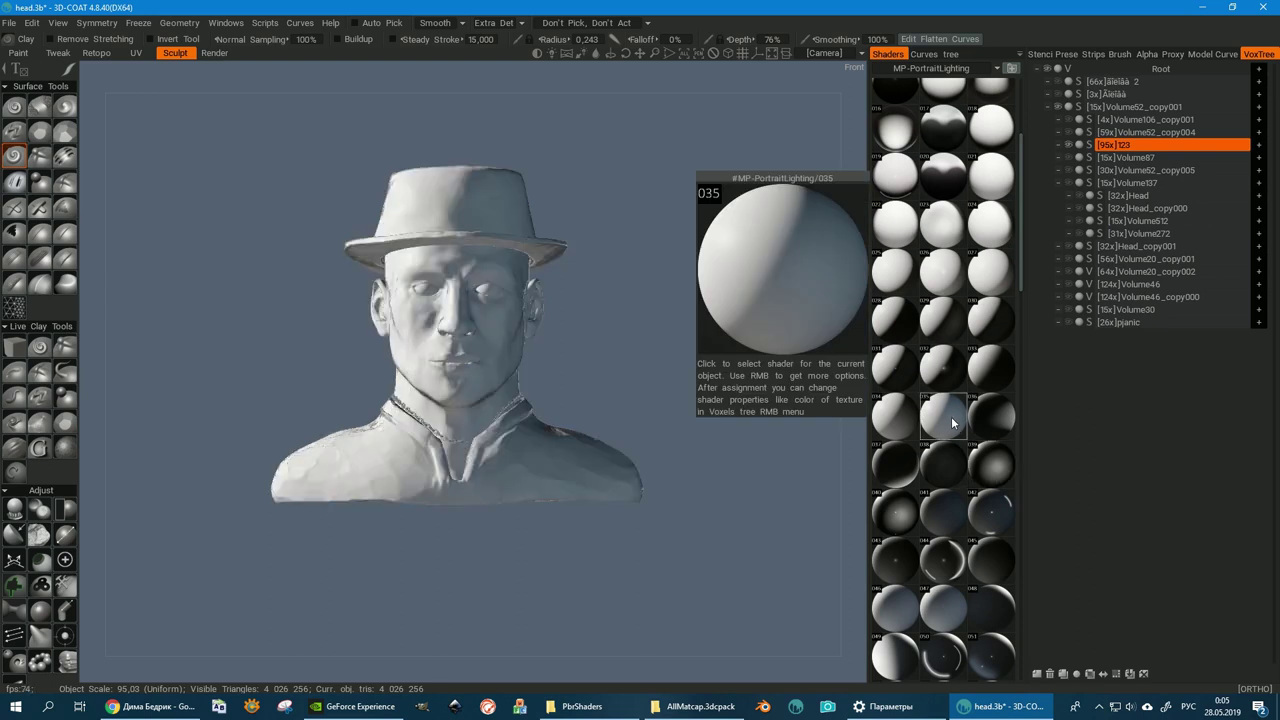
pyautogui.click(902, 515)
pyautogui.scroll(-1, 918, 520)
pyautogui.scroll(-1, 940, 514)
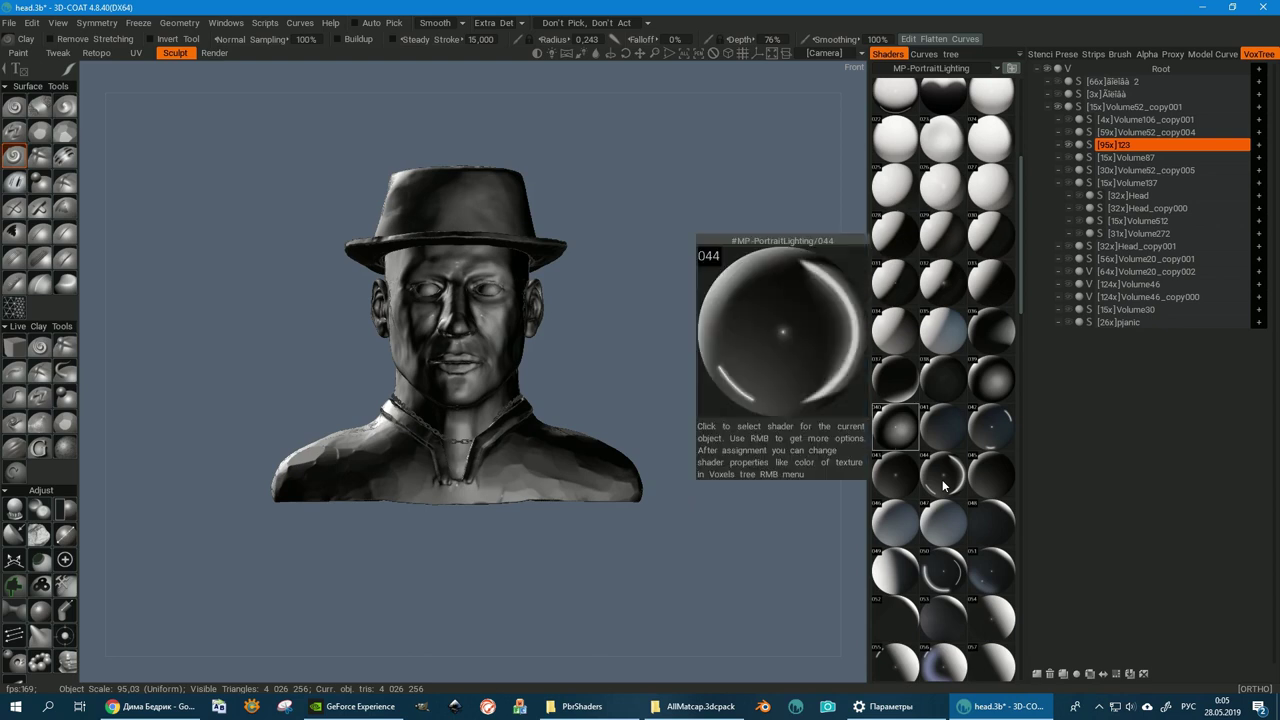
pyautogui.click(942, 485)
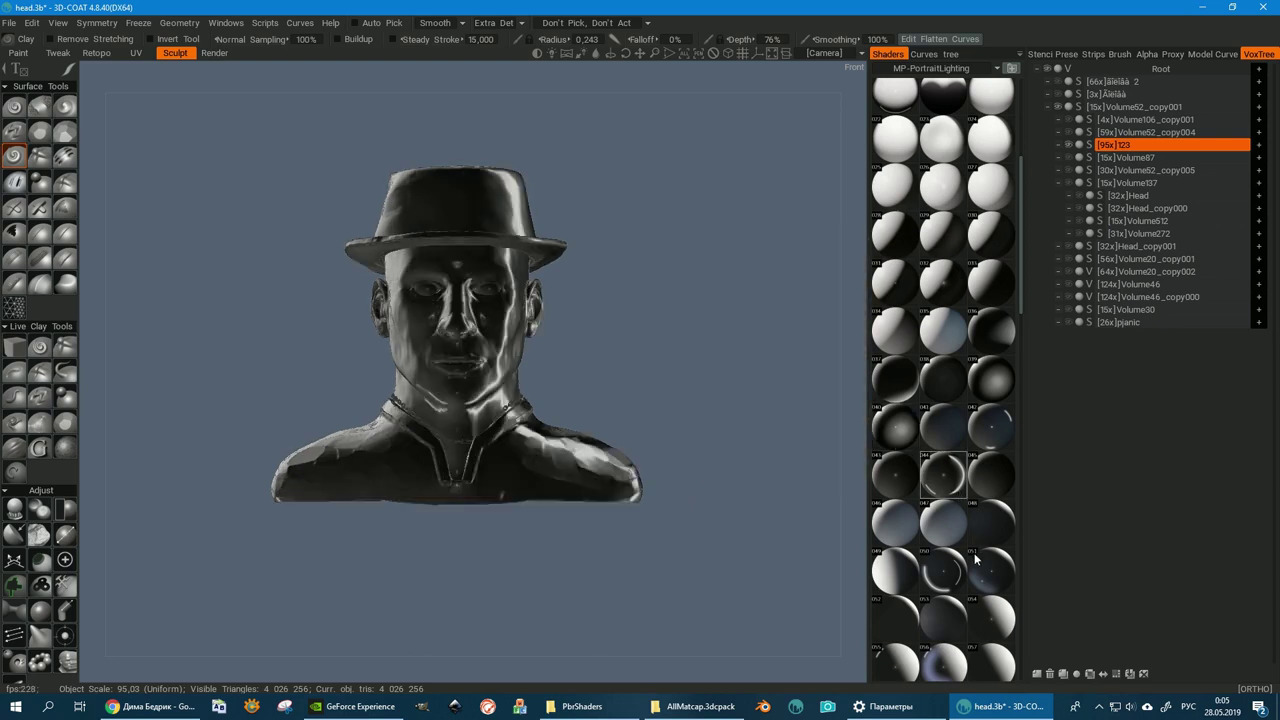
pyautogui.click(985, 577)
# - Apply white 054, bluish 056, grey 058 and white 061, ending on the neighbouring white matcap
pyautogui.scroll(-1, 990, 570)
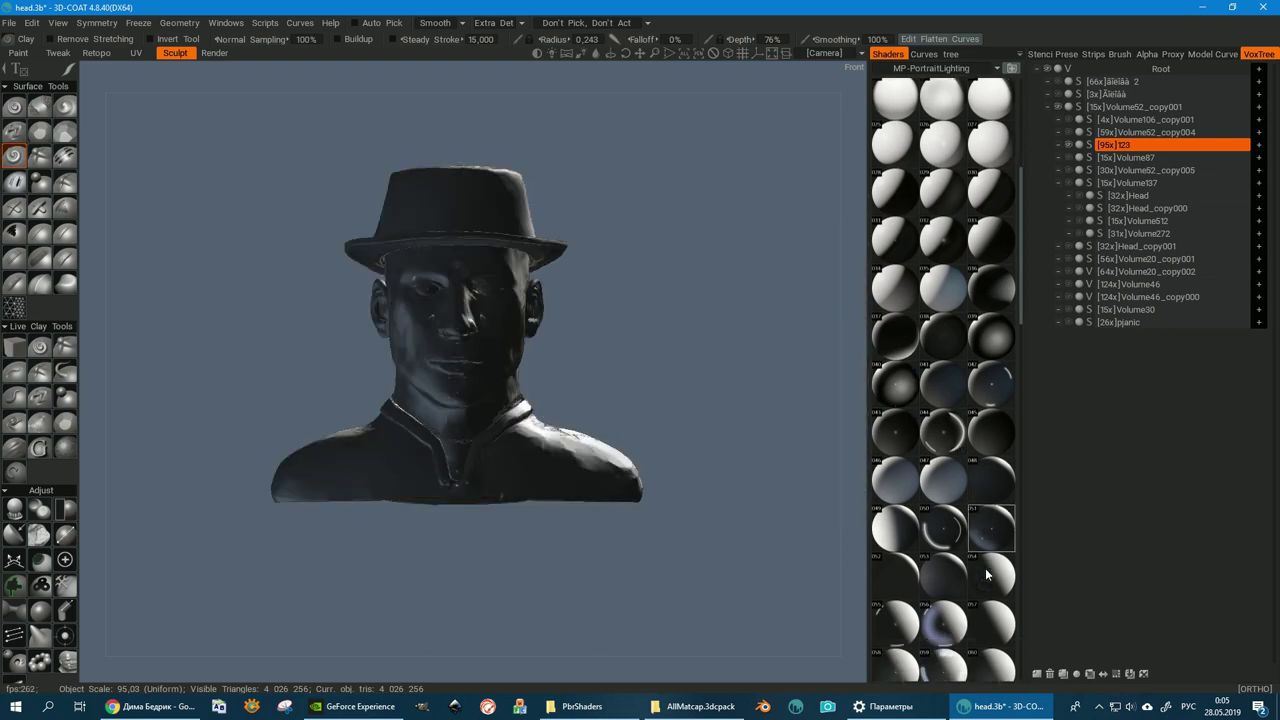
pyautogui.scroll(-1, 995, 550)
pyautogui.click(997, 540)
pyautogui.scroll(-1, 975, 510)
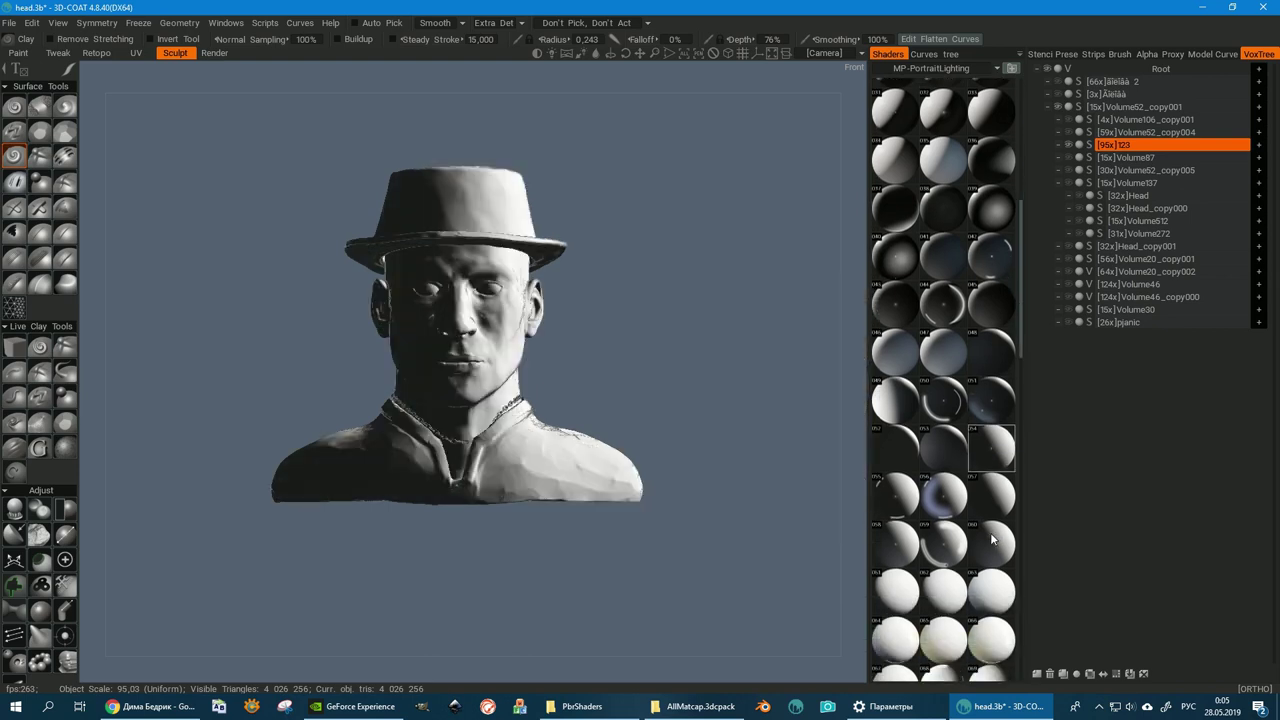
pyautogui.scroll(-1, 948, 480)
pyautogui.click(944, 460)
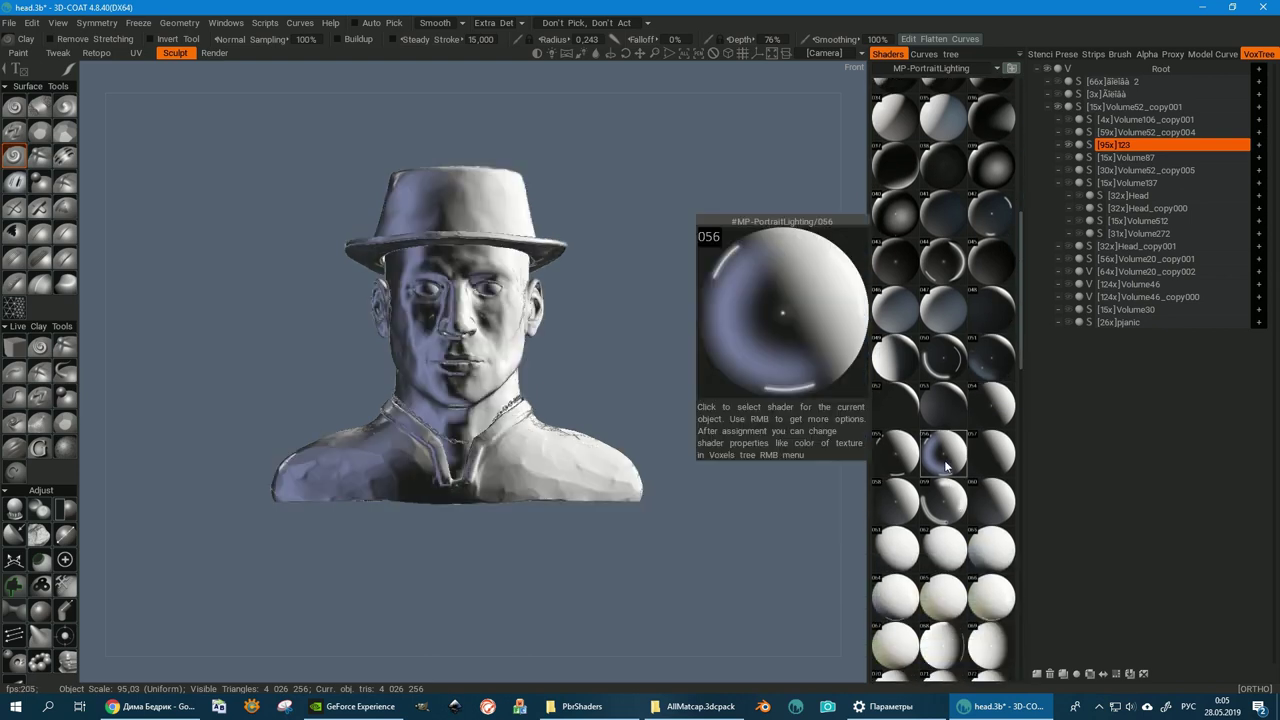
pyautogui.moveTo(897, 499)
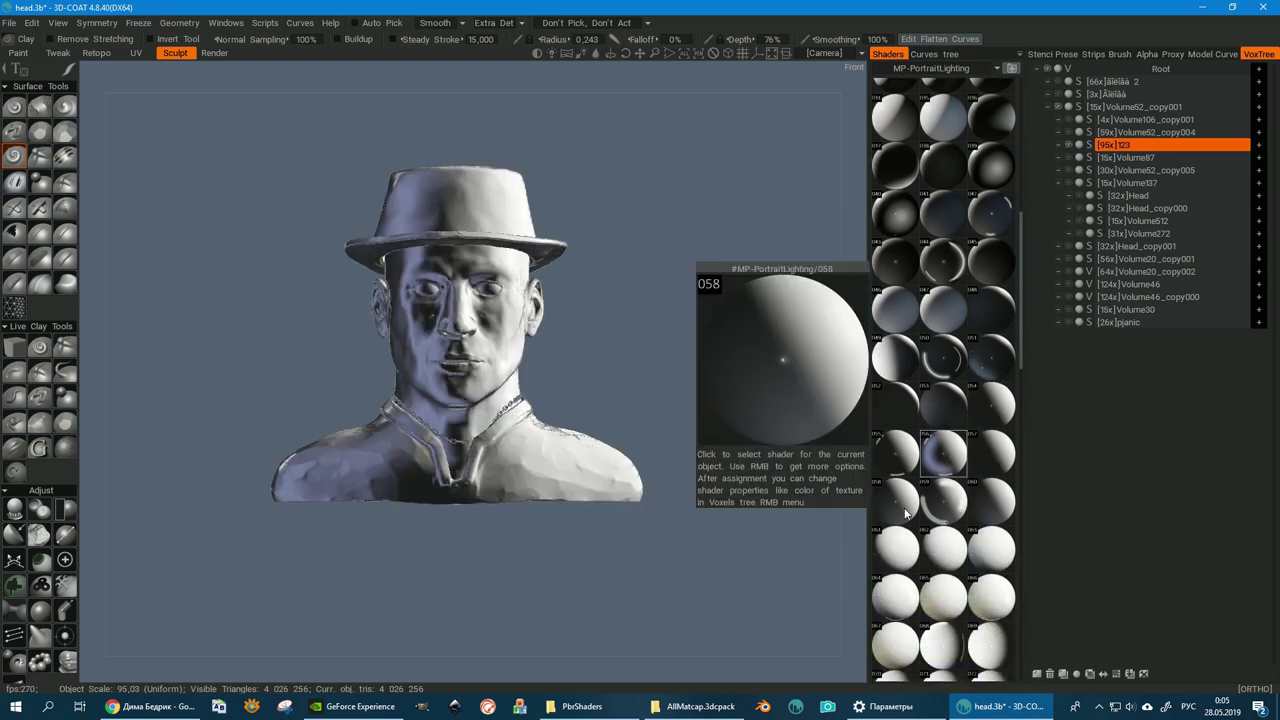
pyautogui.click(904, 514)
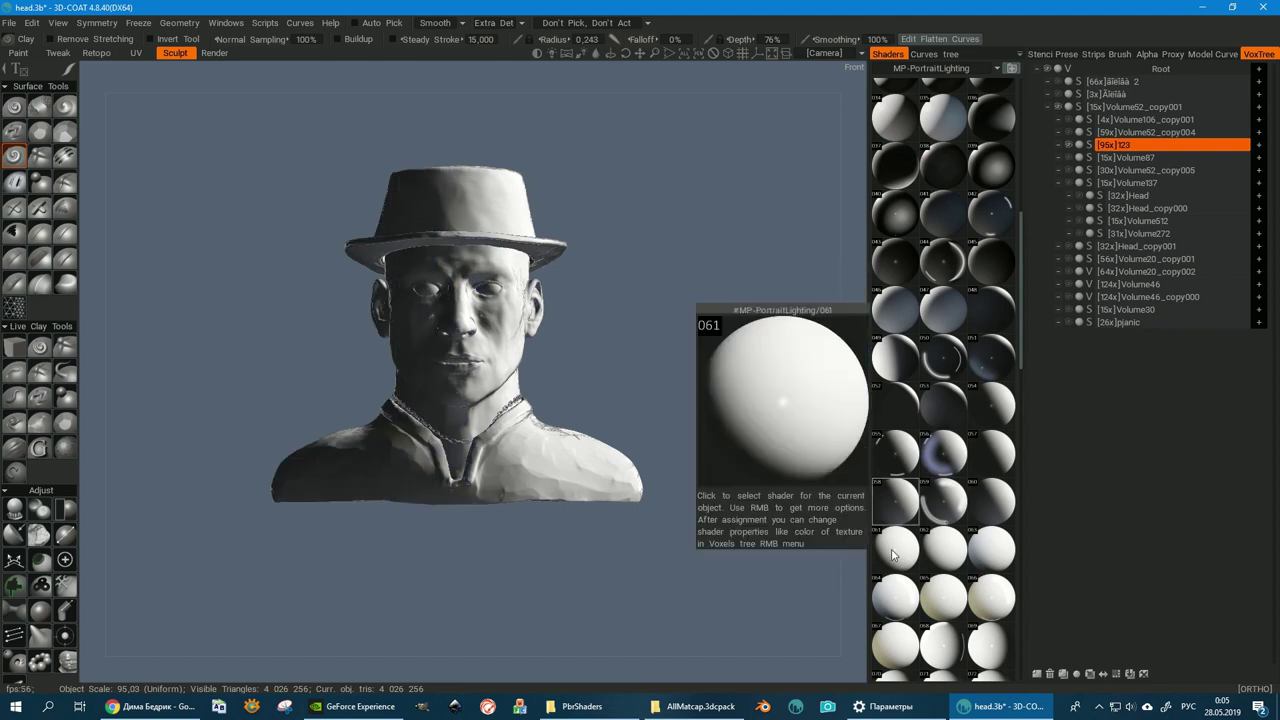
pyautogui.click(893, 553)
pyautogui.scroll(-2, 915, 552)
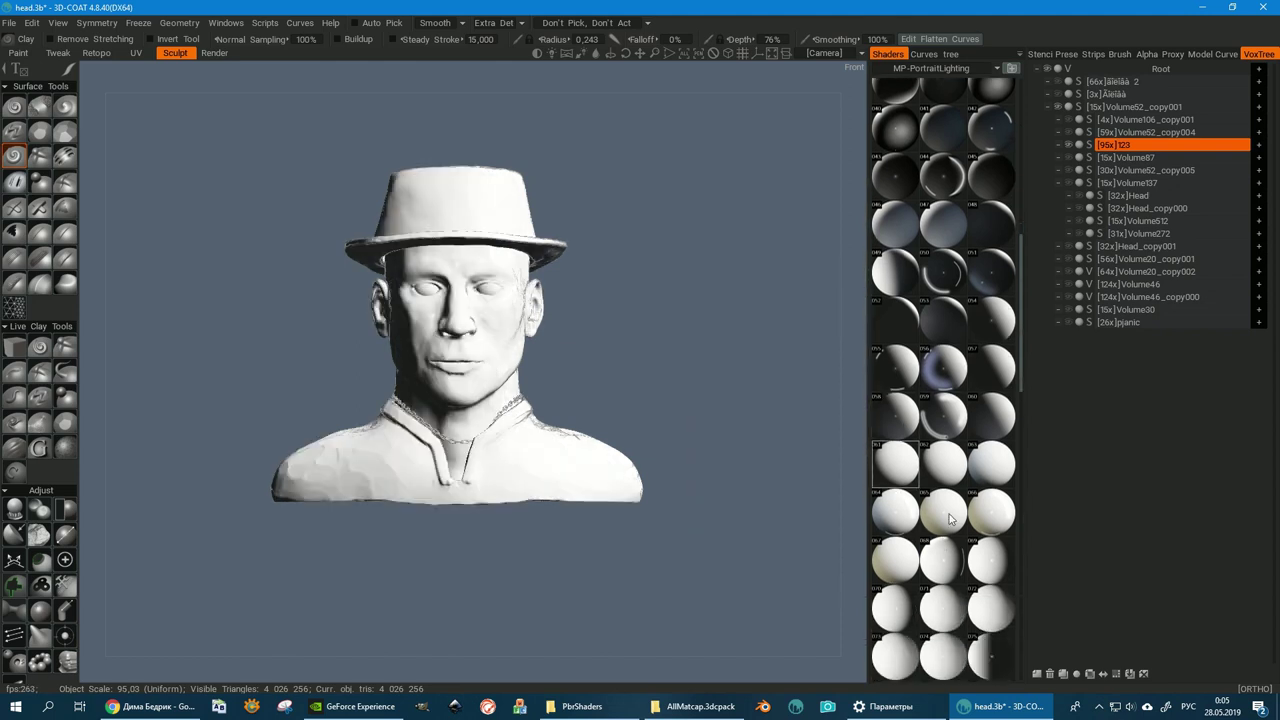
pyautogui.click(950, 518)
# - Zoom in on the head and undo the clay stroke on the cheek and temple
pyautogui.moveTo(700, 450); pyautogui.dragTo(524, 395)
pyautogui.scroll(3, 524, 395)
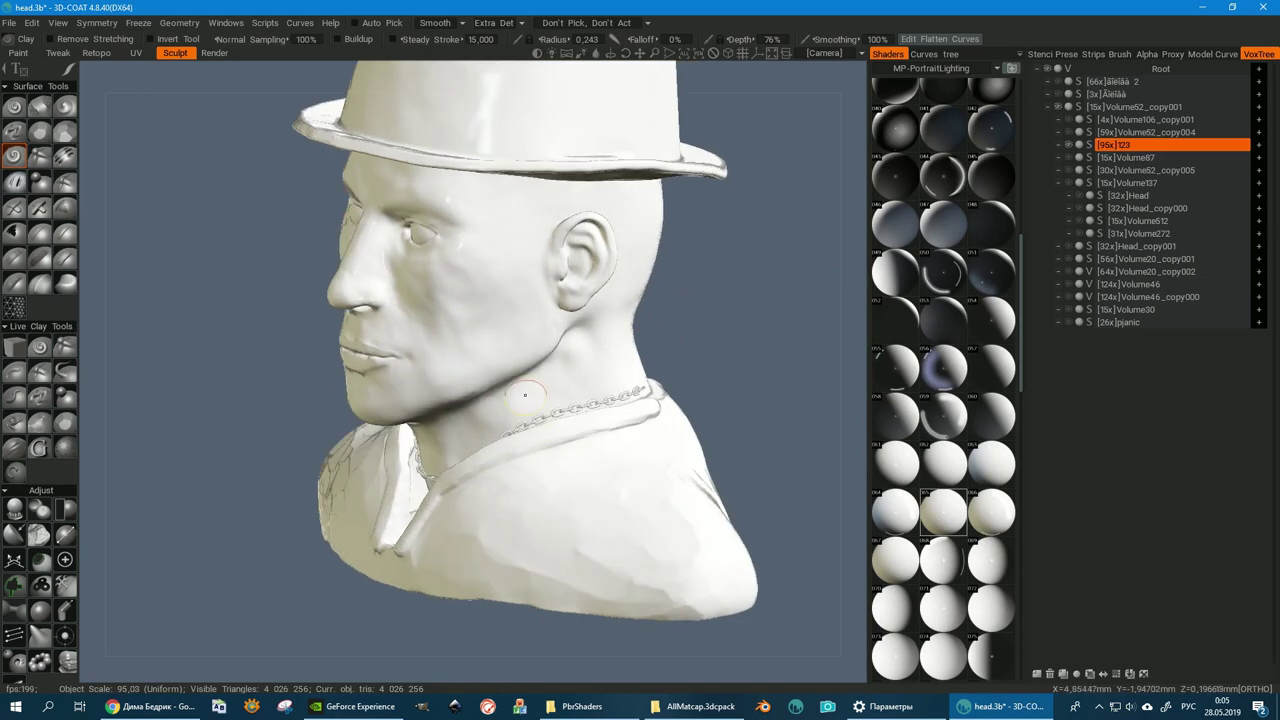
pyautogui.scroll(2, 445, 357)
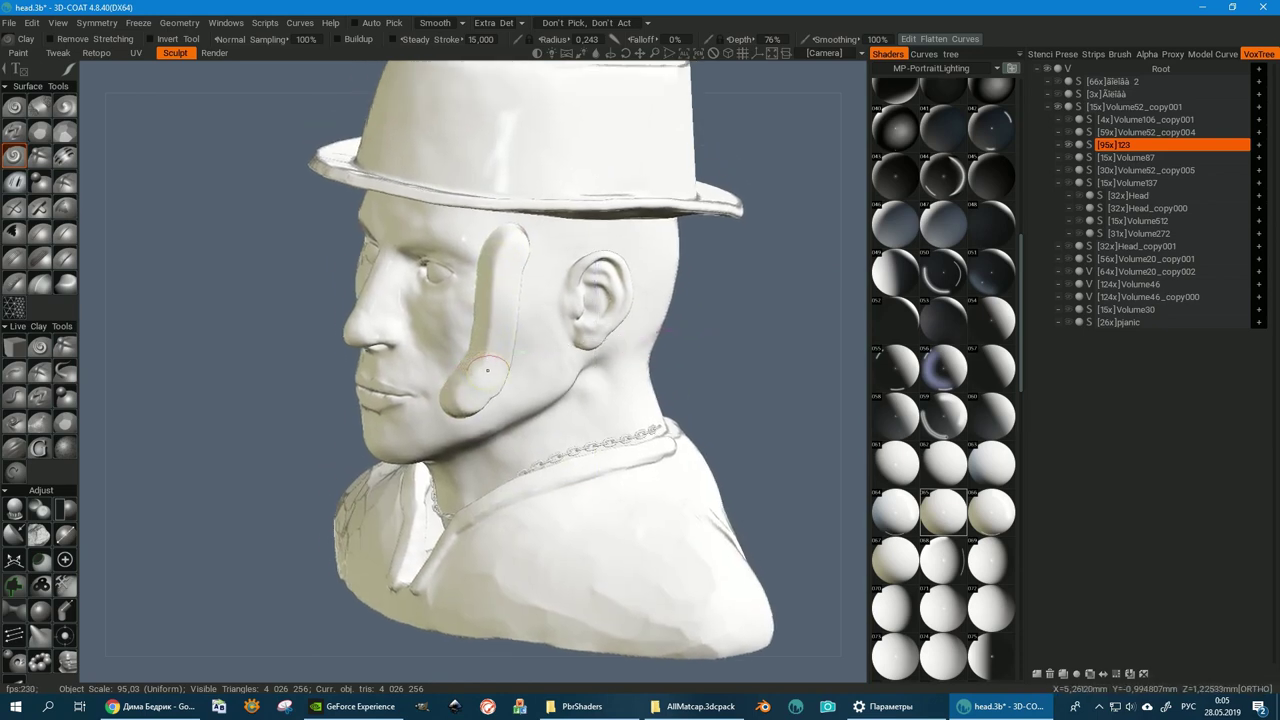
pyautogui.scroll(2, 460, 370)
pyautogui.hotkey('ctrl', 'z')
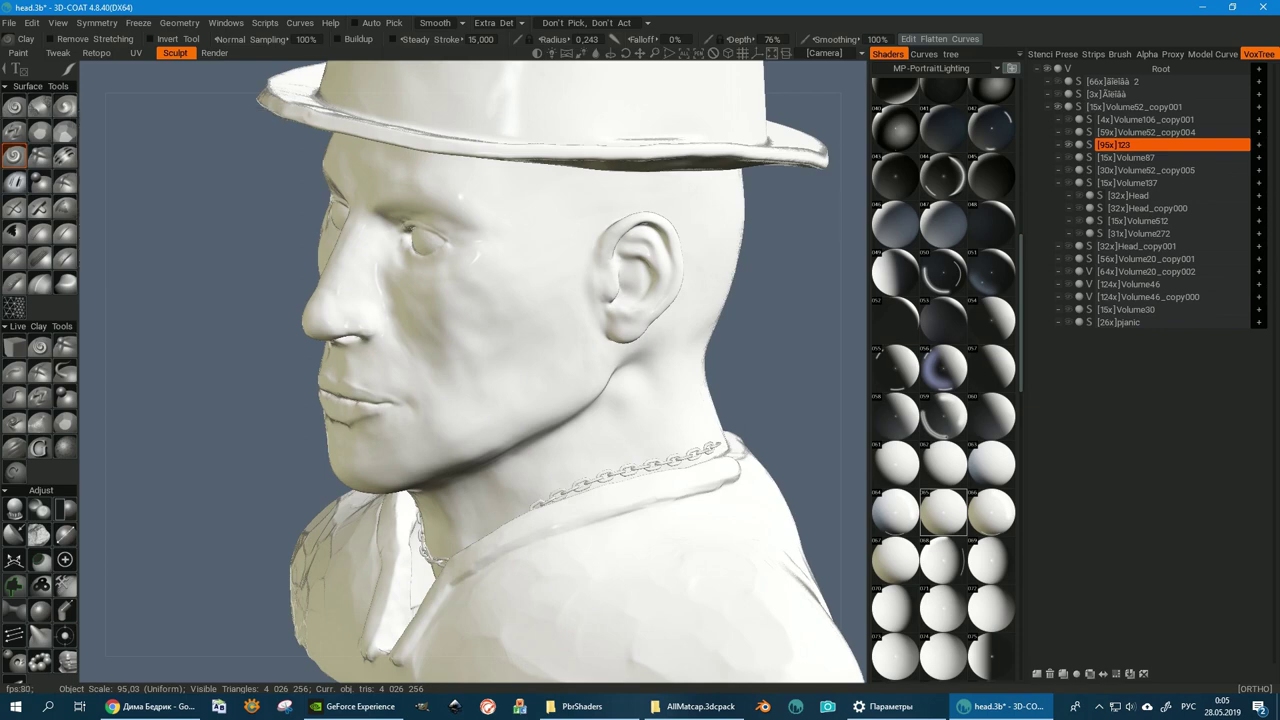
# - Sculpt a bump on the cheek with the Draw brush at 120% depth
pyautogui.click(13, 107)
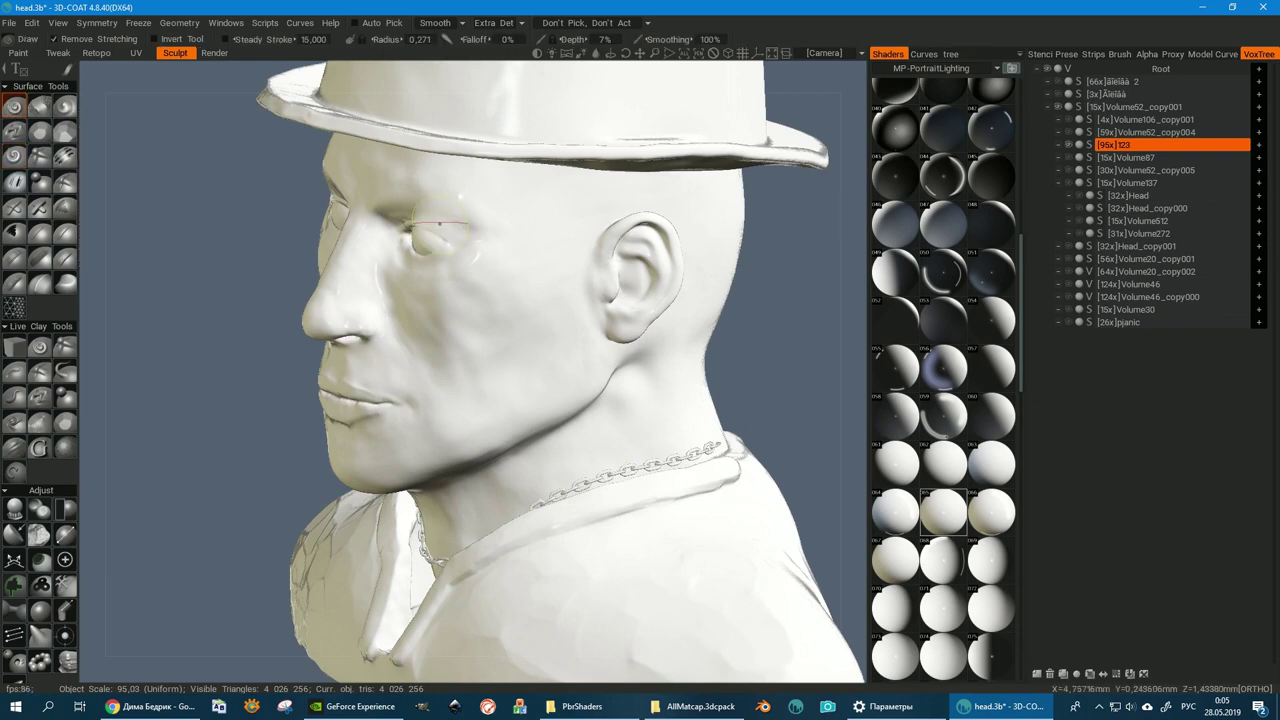
pyautogui.keyDown('alt'); pyautogui.moveTo(489, 406); pyautogui.dragTo(517, 363); pyautogui.keyUp('alt')
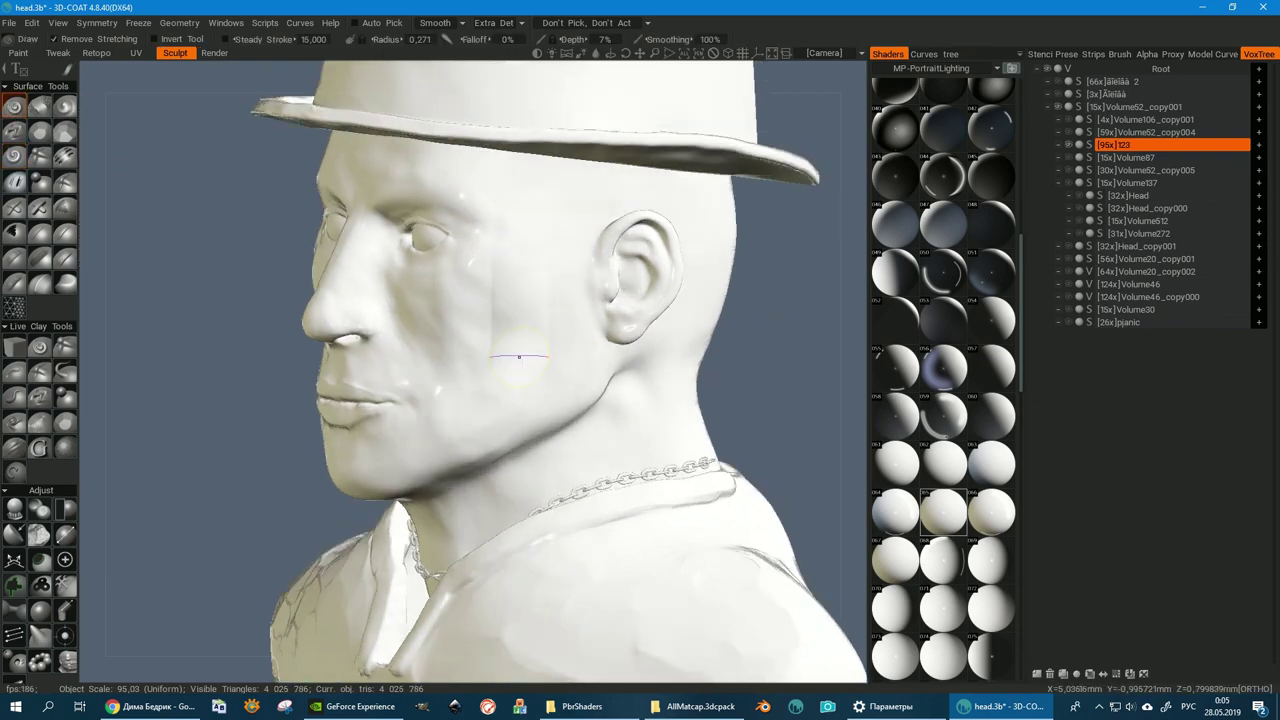
pyautogui.moveTo(517, 363); pyautogui.dragTo(528, 329, button='right')
# - Give the bust a high-contrast glossy PortraitLighting matcap and view it three-quarter
pyautogui.moveTo(528, 270)
pyautogui.mouseDown()
pyautogui.moveTo(540, 262)
pyautogui.moveTo(490, 420)
pyautogui.moveTo(616, 380)
pyautogui.moveTo(686, 414)
pyautogui.moveTo(663, 380)
pyautogui.moveTo(594, 366)
pyautogui.moveTo(771, 366)
pyautogui.moveTo(383, 371)
pyautogui.mouseUp()
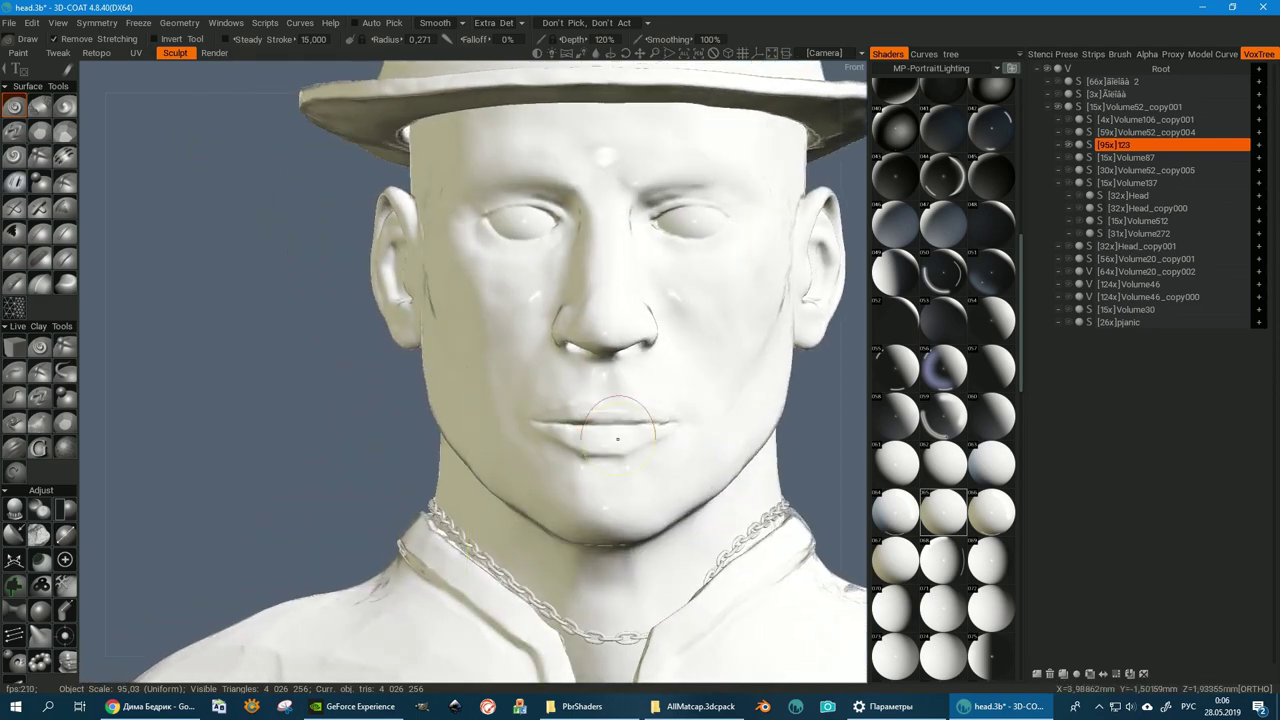
pyautogui.click(953, 566)
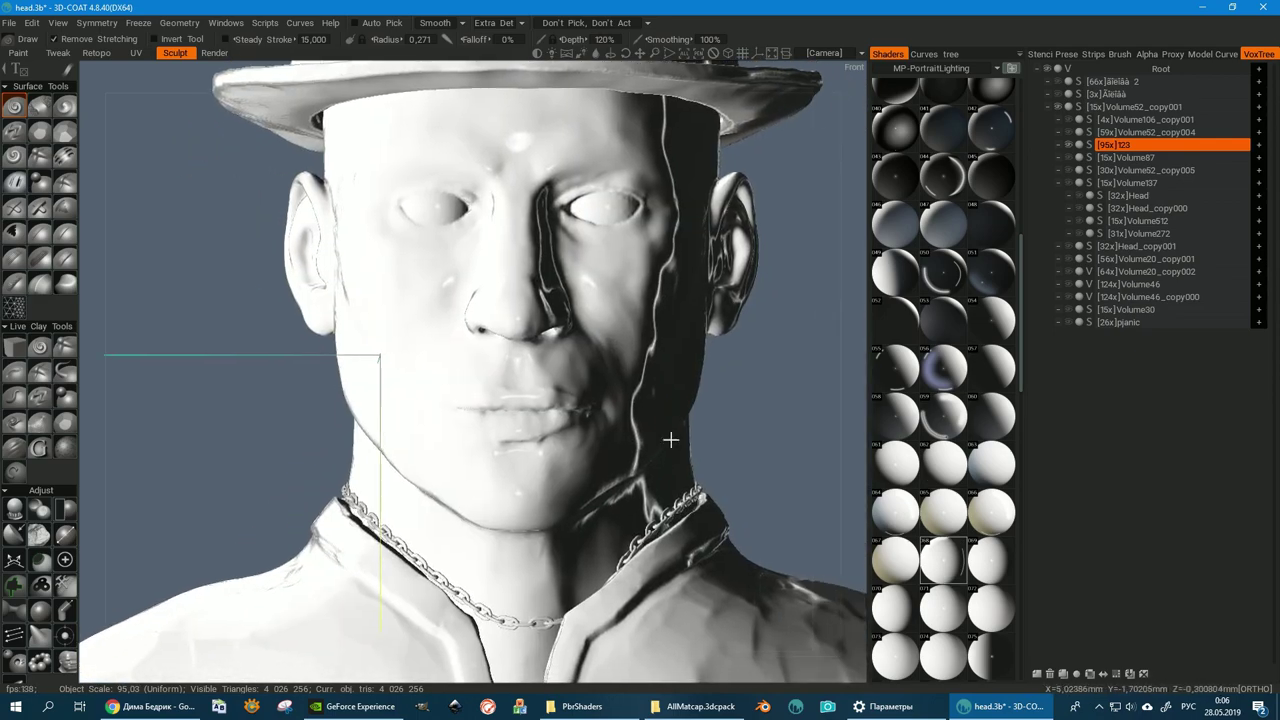
pyautogui.keyDown('alt'); pyautogui.moveTo(700, 440); pyautogui.dragTo(537, 434); pyautogui.keyUp('alt')
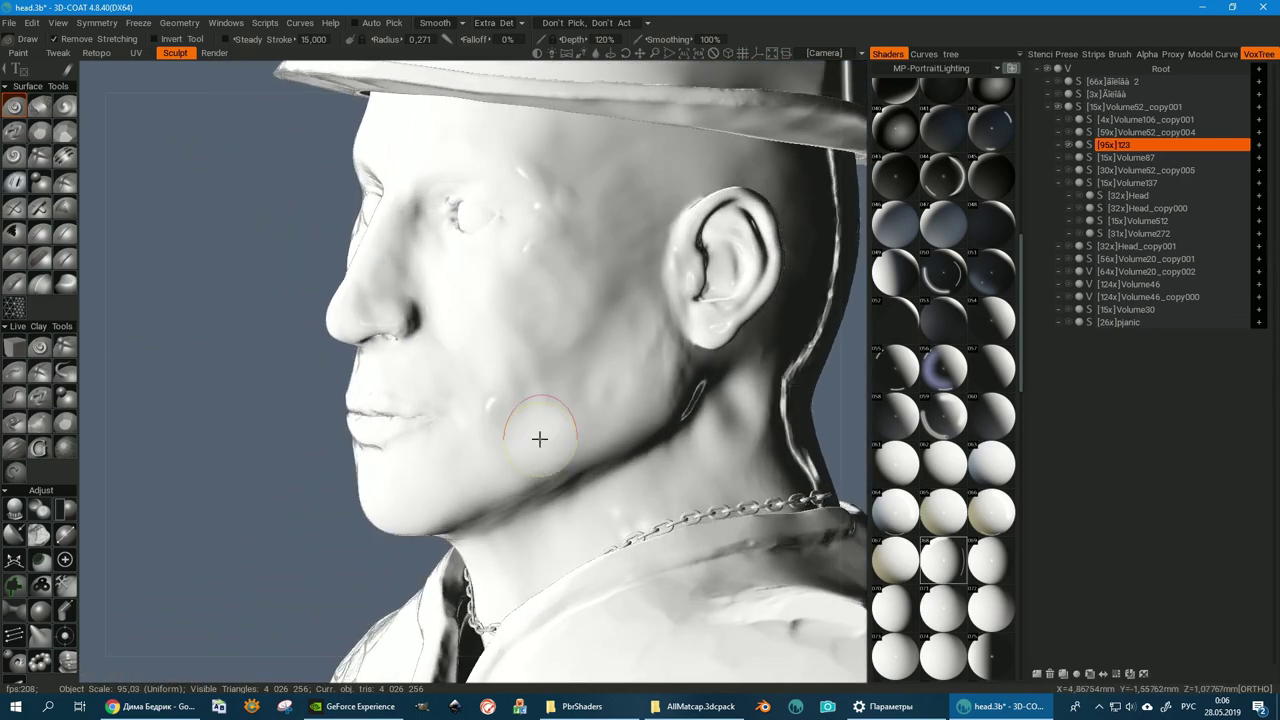
pyautogui.scroll(-5, 1015, 617)
pyautogui.scroll(-3, 1015, 617)
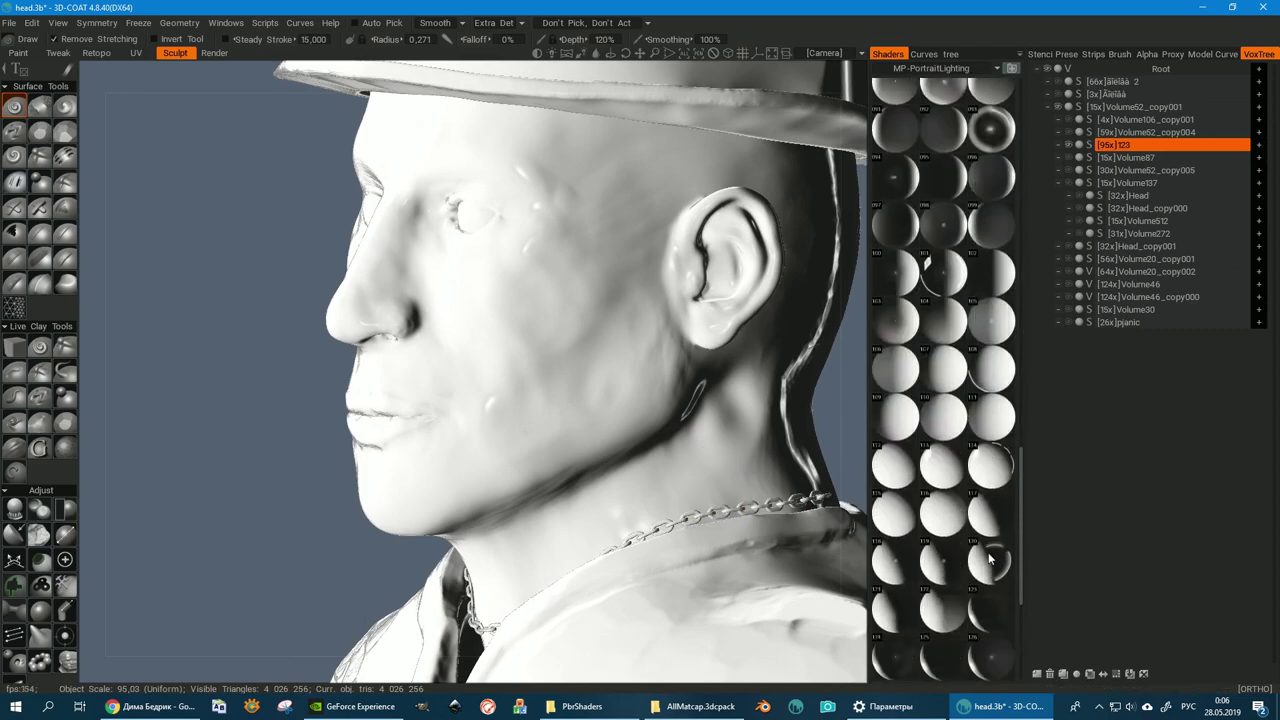
# - Apply dark matcaps further down the pack, including matcap 126
pyautogui.click(990, 560)
pyautogui.moveTo(680, 440)
pyautogui.keyDown('alt'); pyautogui.mouseDown()
pyautogui.moveTo(648, 438)
pyautogui.moveTo(685, 432)
pyautogui.mouseUp(); pyautogui.keyUp('alt')
pyautogui.scroll(-5, 685, 432)
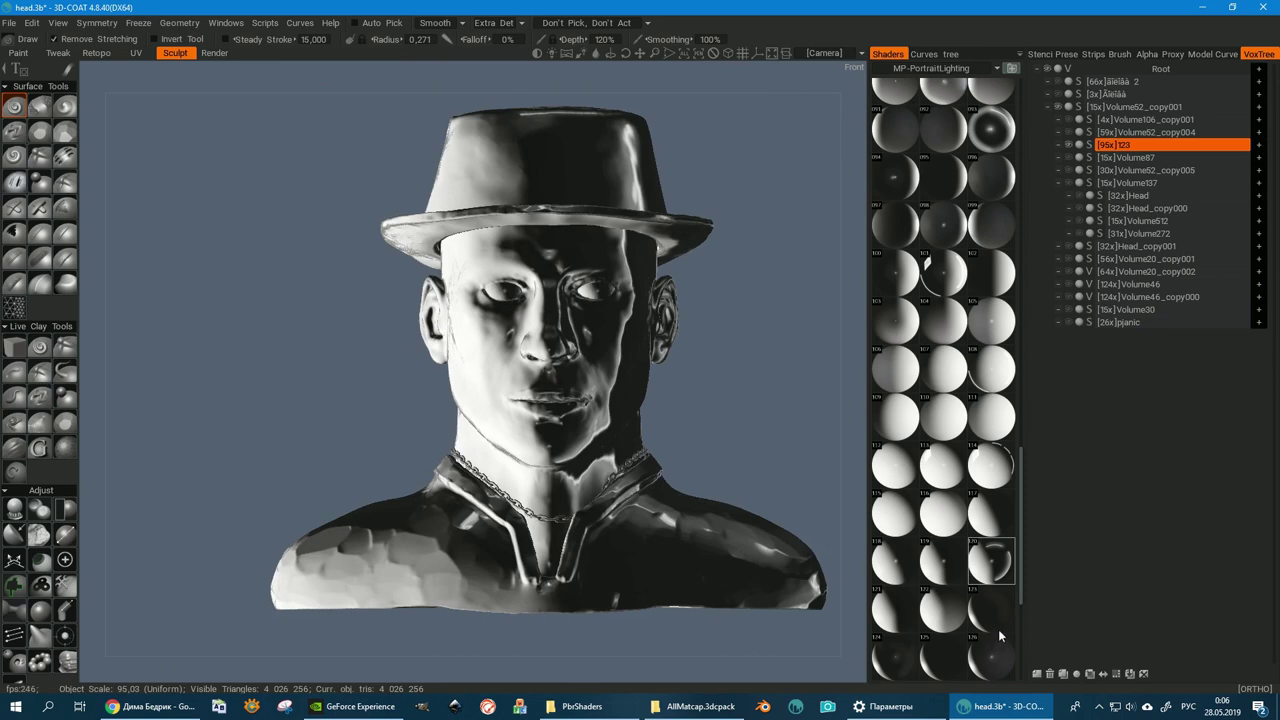
pyautogui.click(996, 656)
pyautogui.moveTo(784, 500); pyautogui.dragTo(717, 499, button='middle')
pyautogui.scroll(-2, 938, 558)
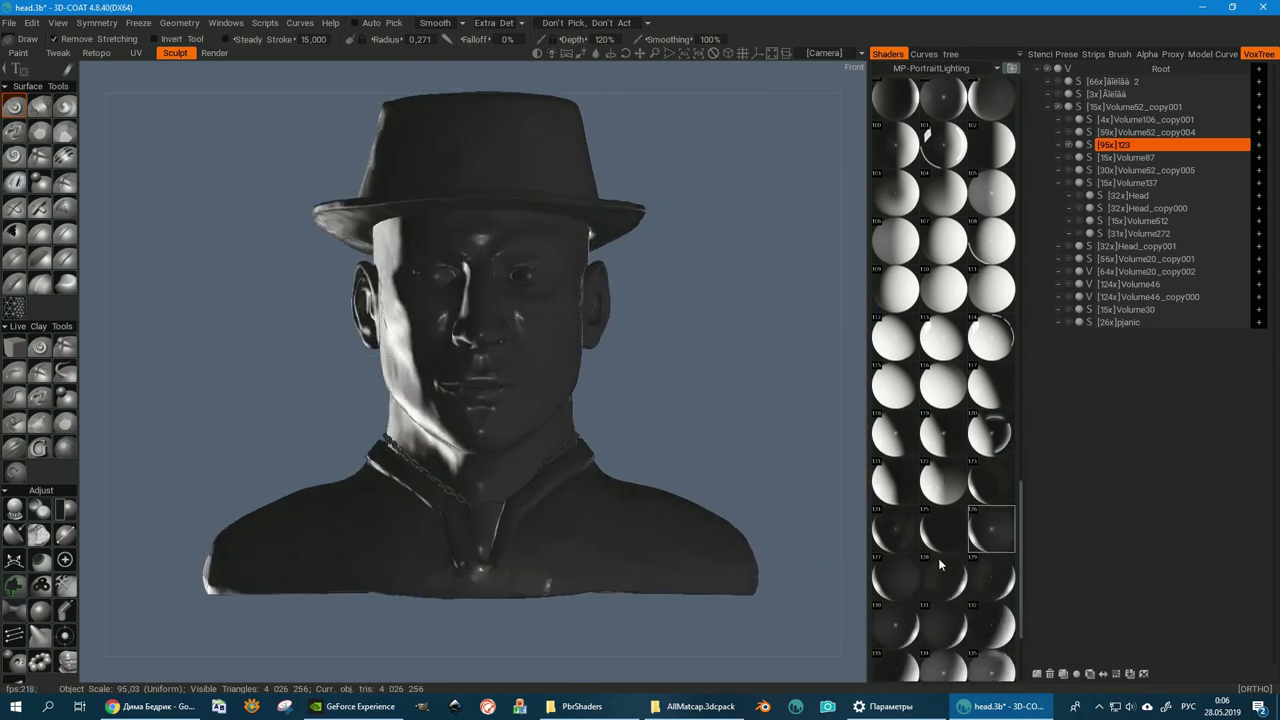
pyautogui.scroll(-2, 938, 558)
pyautogui.scroll(-2, 940, 565)
# - Compare matcaps 137, 136, 138 and the dark 130 on the bust
pyautogui.click(950, 550)
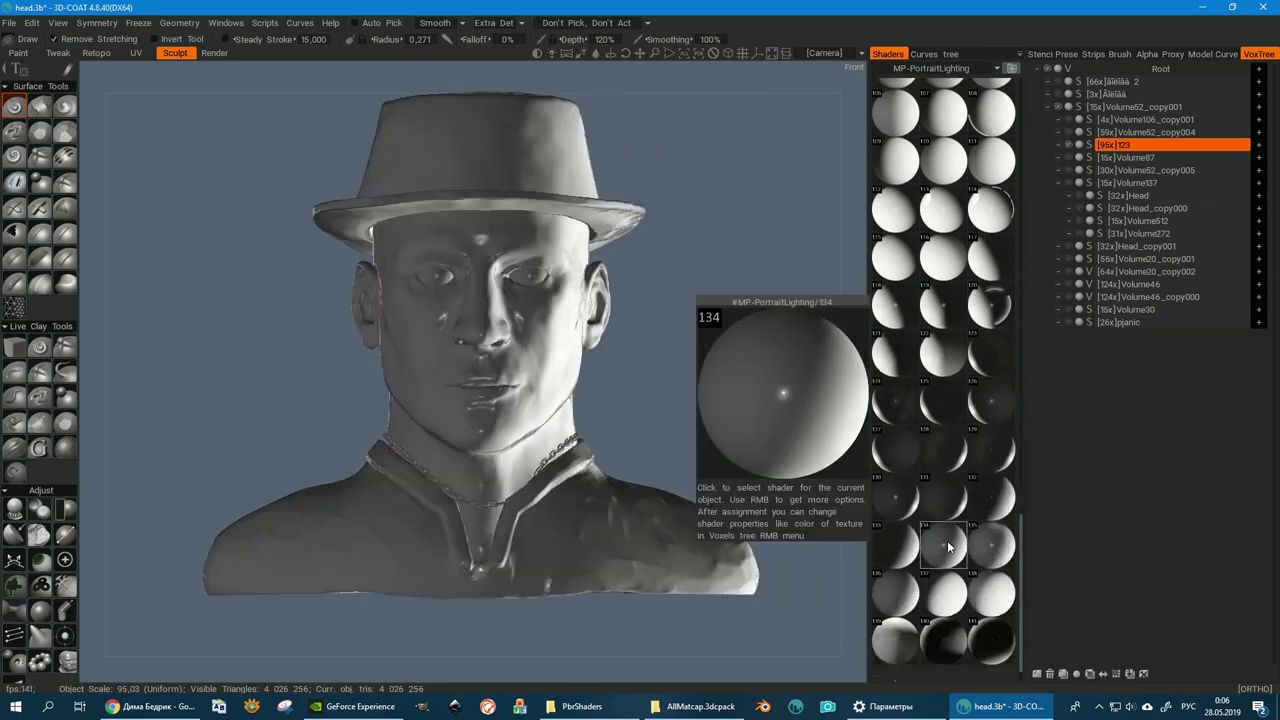
pyautogui.scroll(-1, 950, 548)
pyautogui.click(891, 562)
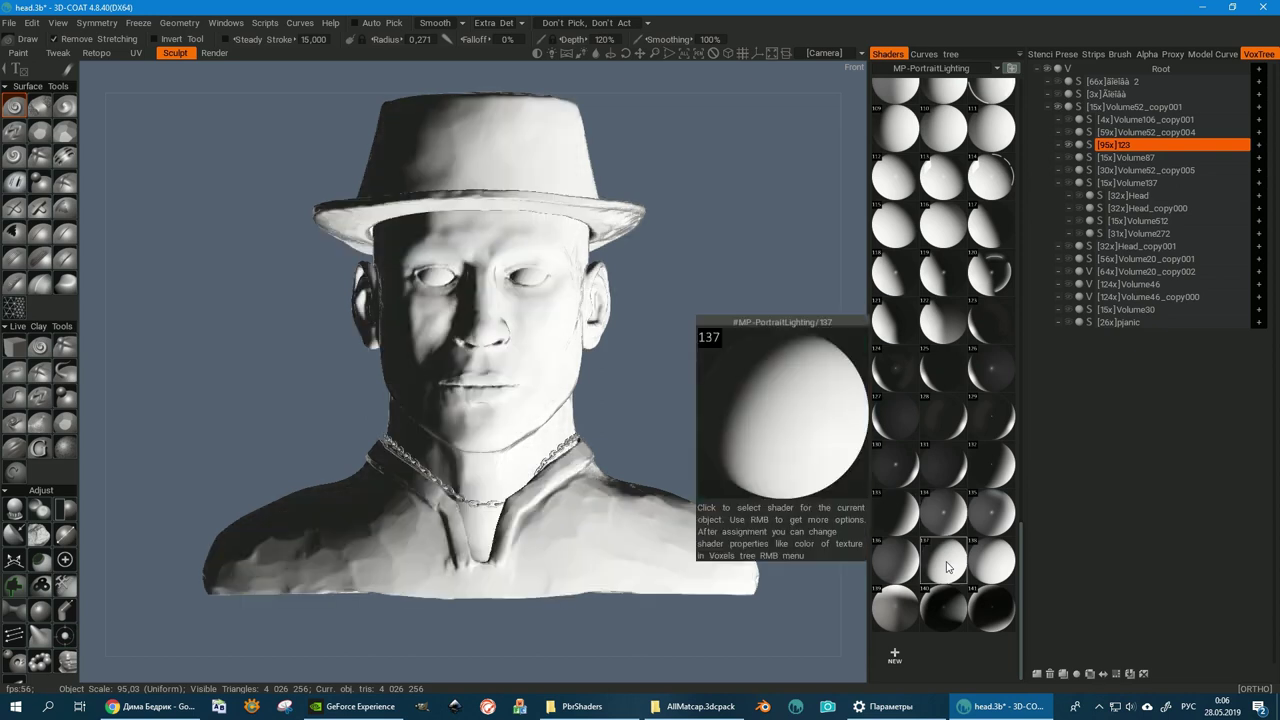
pyautogui.click(890, 566)
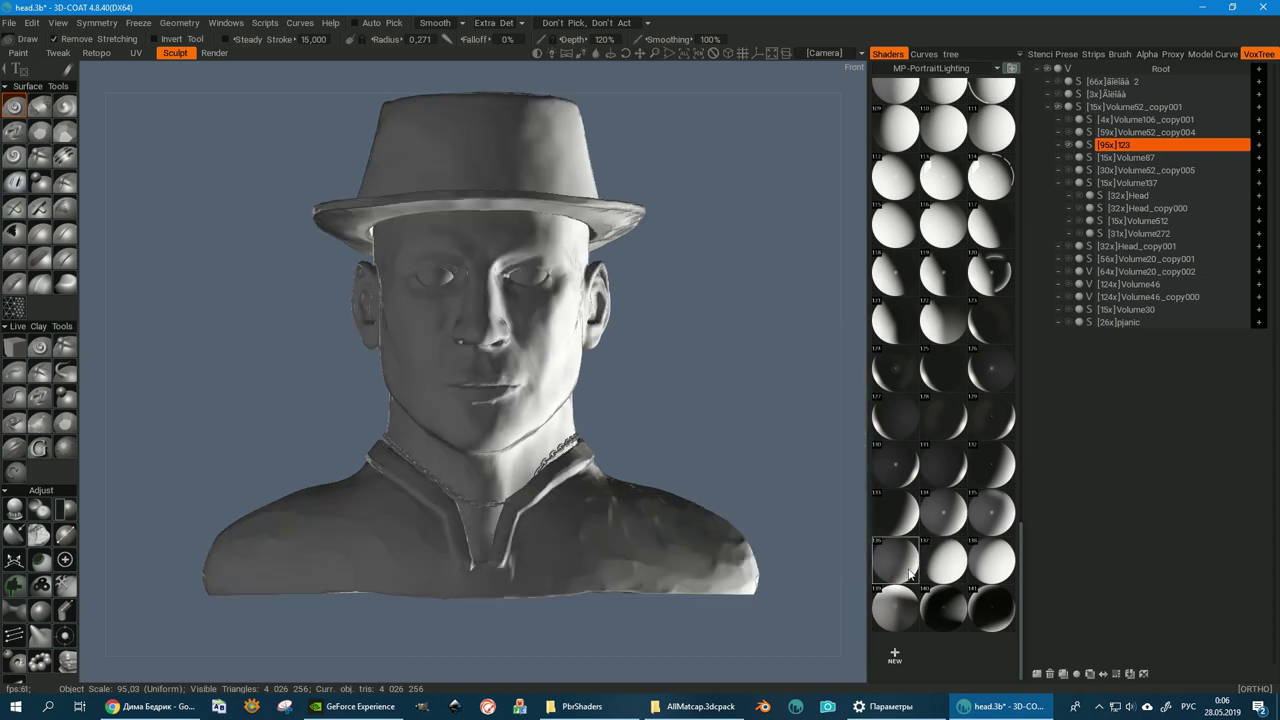
pyautogui.click(995, 568)
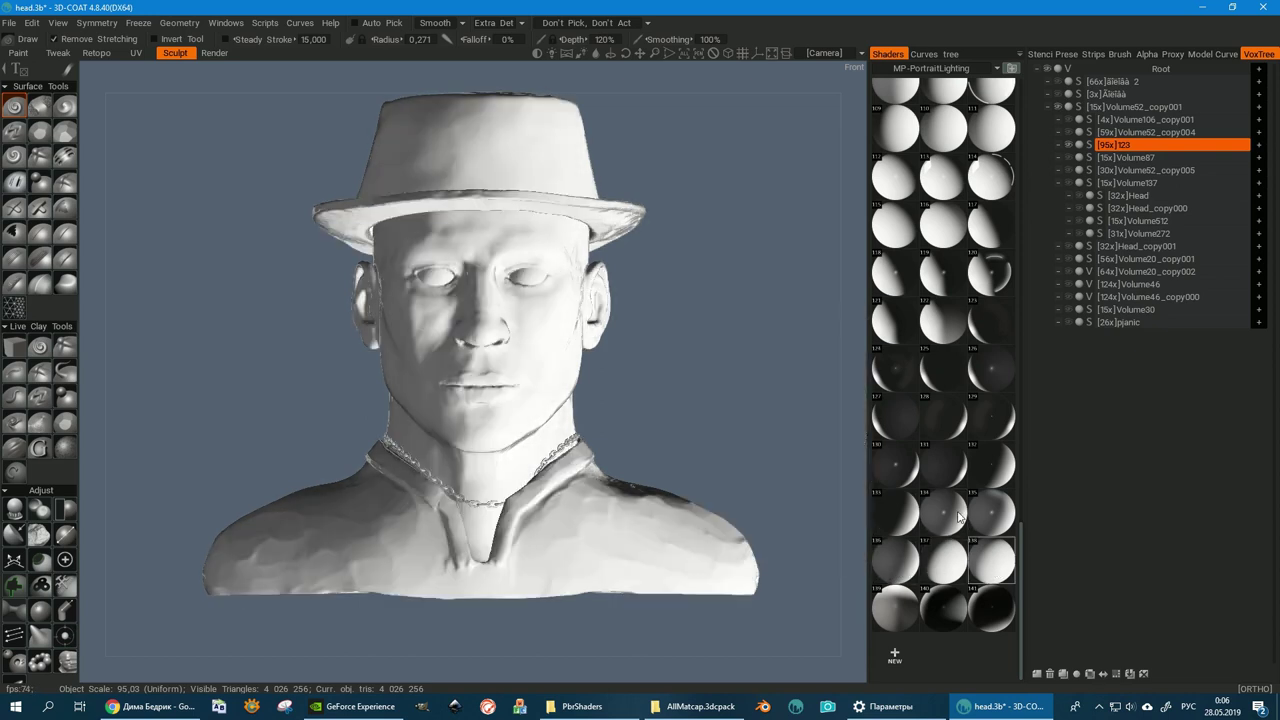
pyautogui.click(890, 467)
# - Apply the pack's last near-black matcap, face the bust forward, and show the shader pack list
pyautogui.moveTo(718, 454)
pyautogui.mouseDown(button='middle')
pyautogui.moveTo(508, 370)
pyautogui.moveTo(588, 311)
pyautogui.moveTo(685, 346)
pyautogui.moveTo(458, 414)
pyautogui.mouseUp(button='middle')
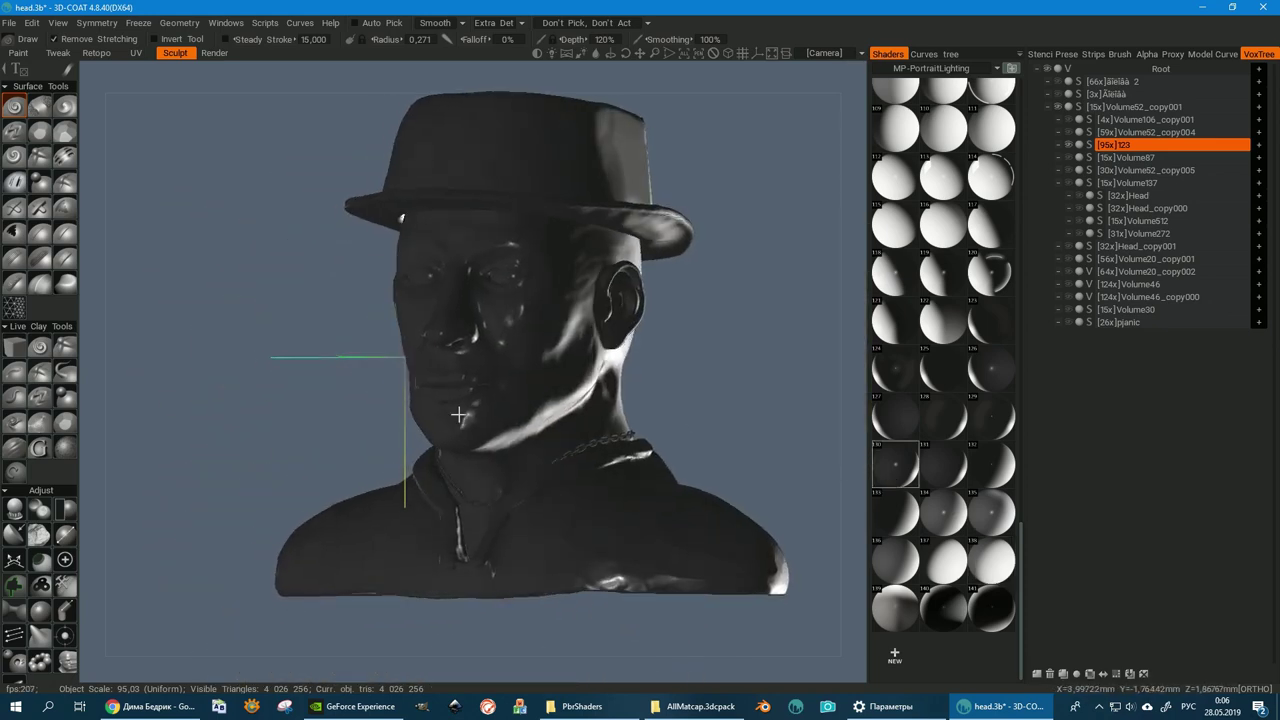
pyautogui.click(984, 612)
pyautogui.moveTo(657, 460); pyautogui.dragTo(812, 207)
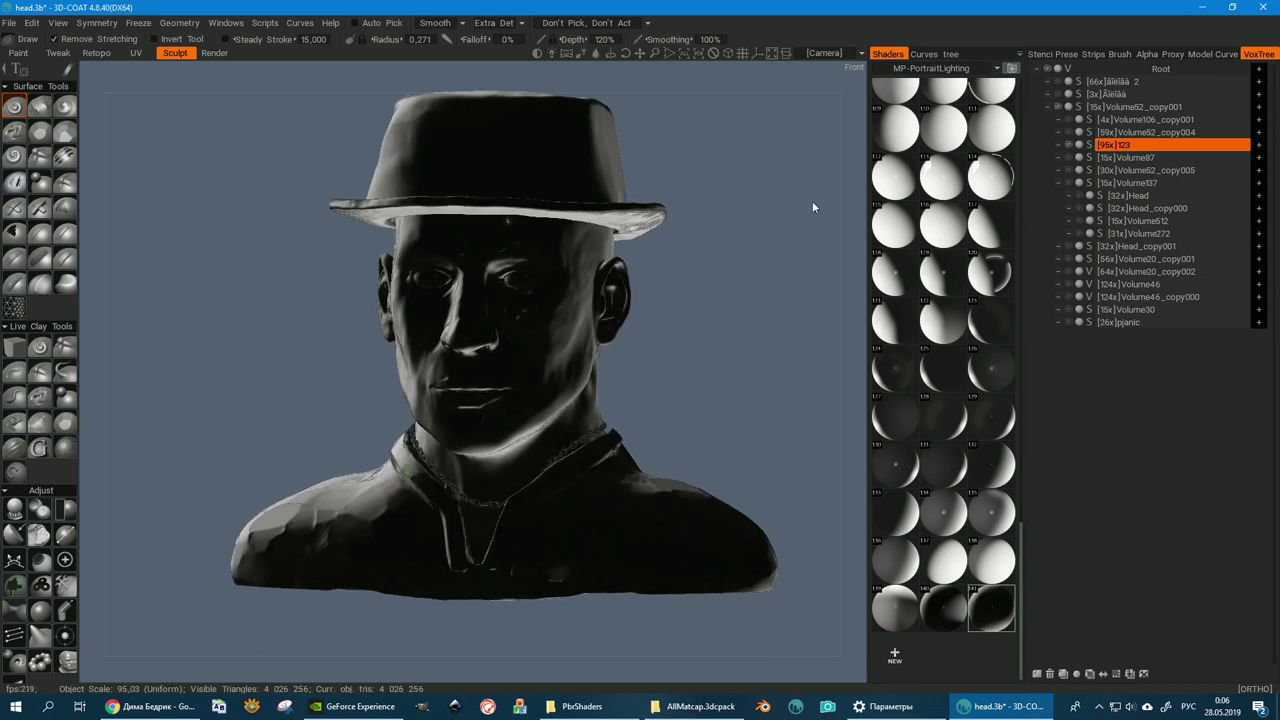
pyautogui.click(925, 68)
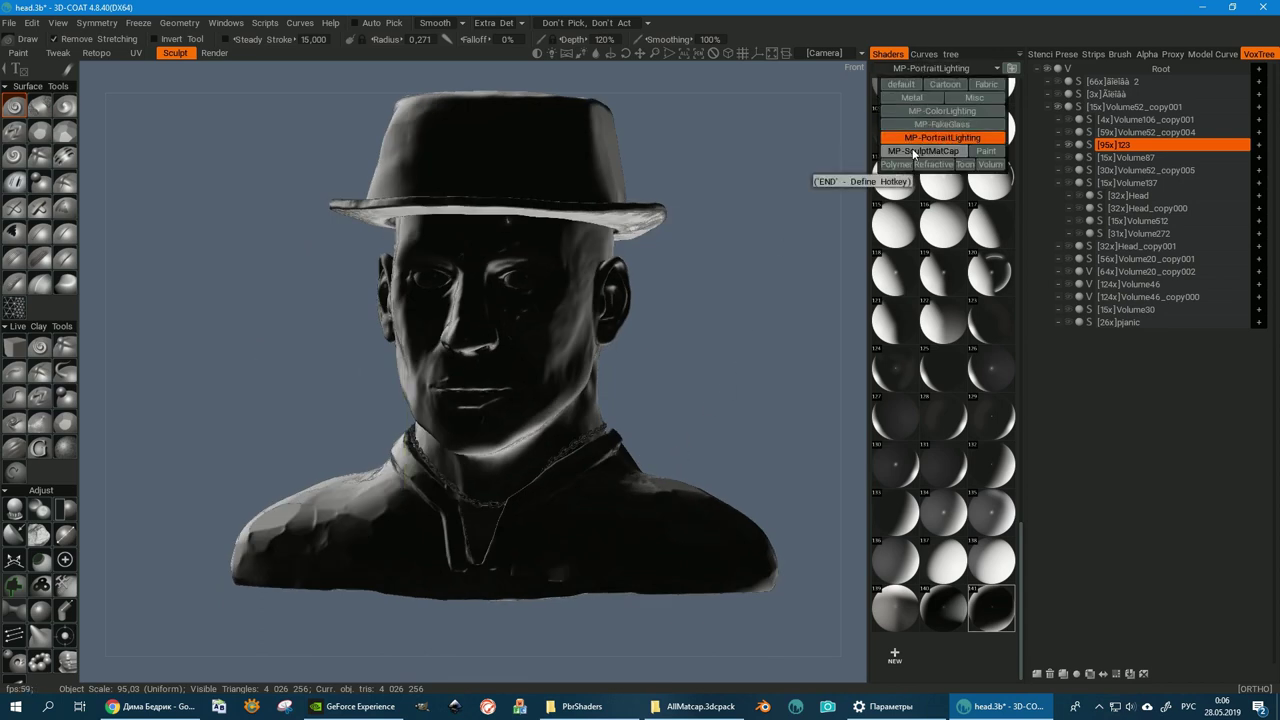
# - Switch to the MP-SculptMatCap pack and apply its red matcap to the bust
pyautogui.click(913, 151)
pyautogui.click(902, 107)
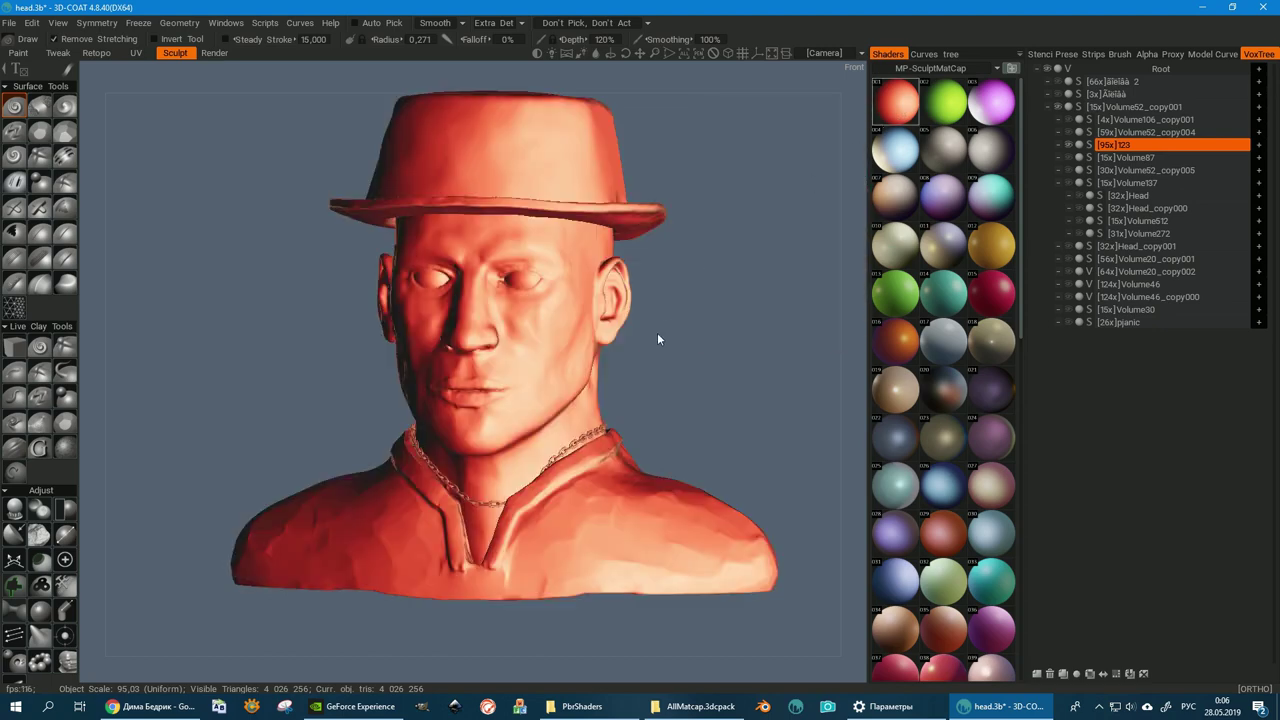
pyautogui.scroll(2, 656, 424)
pyautogui.scroll(2, 656, 424)
# - Sculpt a stroke and a Clay-brush groove down the cheek, undoing each
pyautogui.moveTo(627, 403)
pyautogui.keyDown('alt'); pyautogui.mouseDown()
pyautogui.moveTo(531, 409)
pyautogui.moveTo(466, 369)
pyautogui.mouseUp(); pyautogui.keyUp('alt')
pyautogui.keyDown('alt'); pyautogui.moveTo(549, 333); pyautogui.dragTo(523, 300); pyautogui.keyUp('alt')
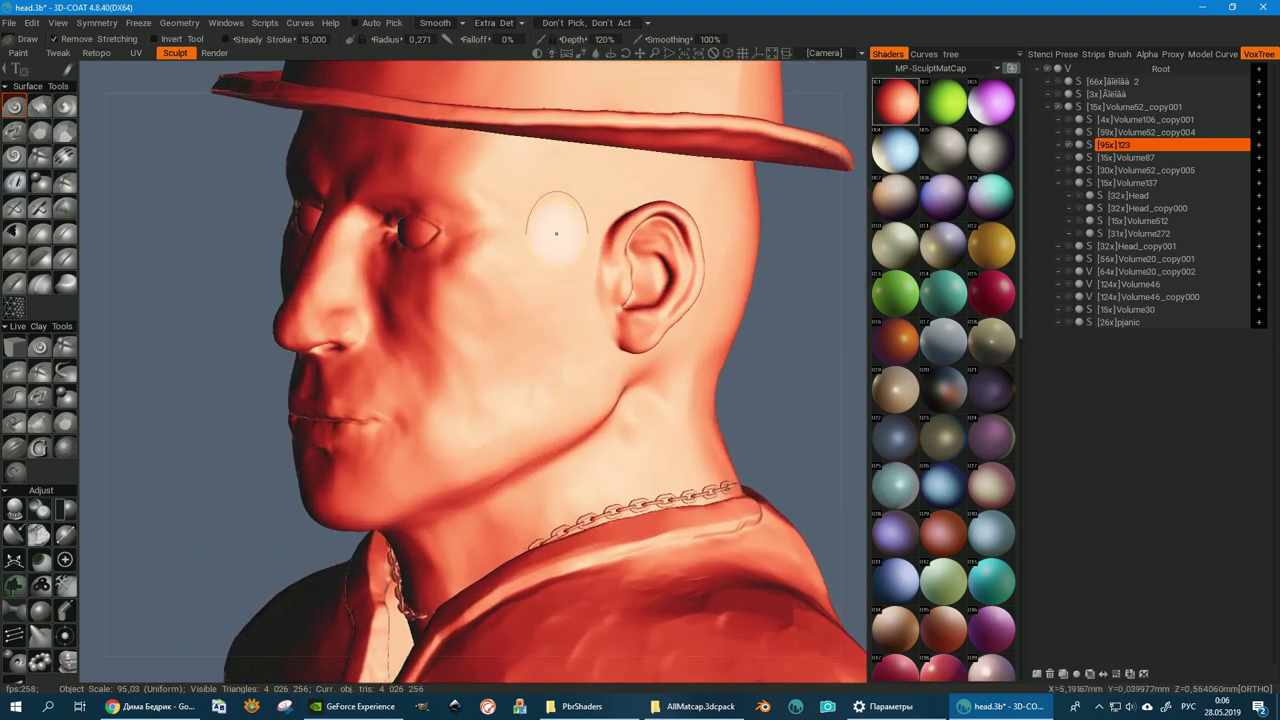
pyautogui.moveTo(555, 205)
pyautogui.mouseDown()
pyautogui.moveTo(528, 325)
pyautogui.moveTo(505, 368)
pyautogui.moveTo(460, 385)
pyautogui.moveTo(486, 357)
pyautogui.mouseUp()
pyautogui.hotkey('ctrl', 'z')
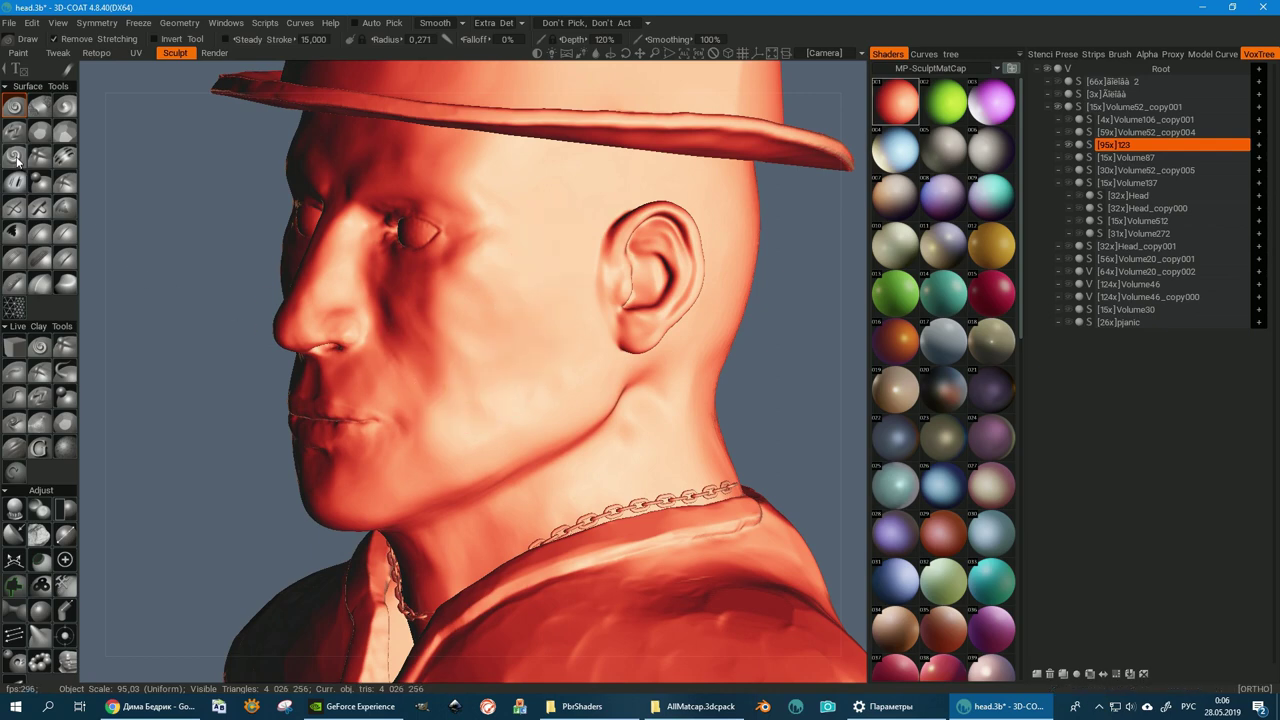
pyautogui.click(16, 158)
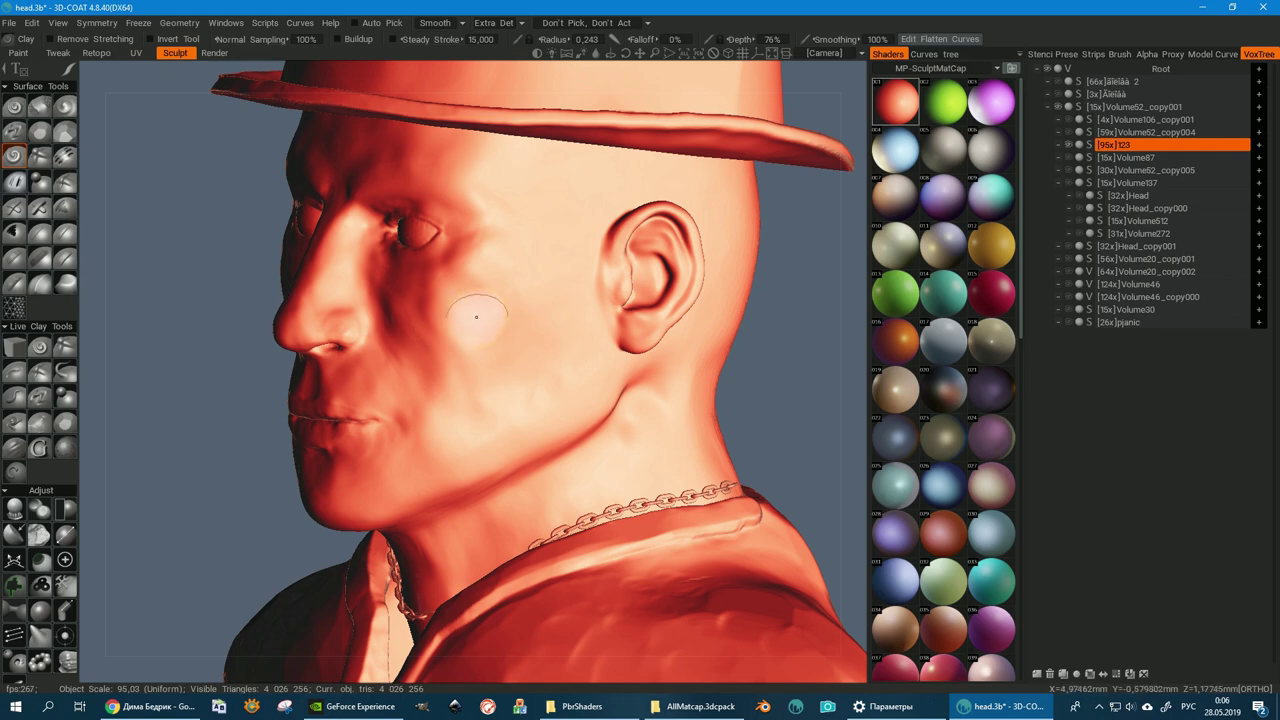
pyautogui.moveTo(535, 240); pyautogui.dragTo(476, 383)
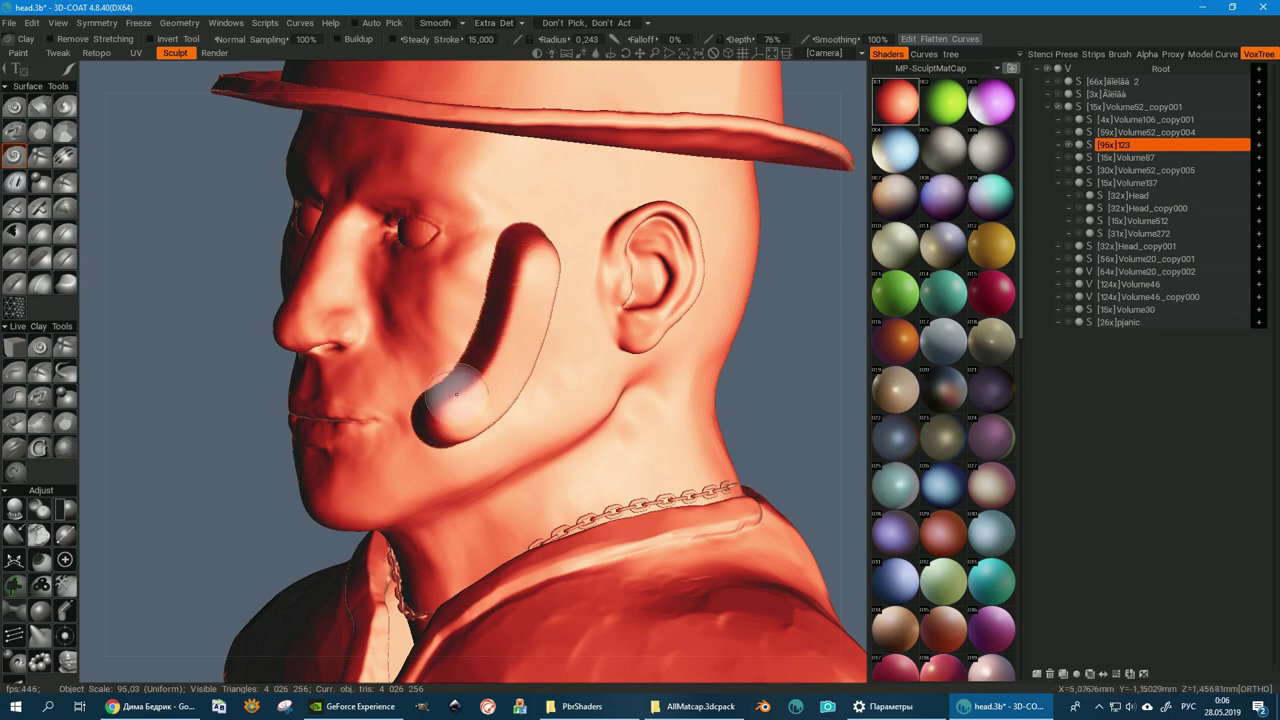
pyautogui.hotkey('ctrl', 'z')
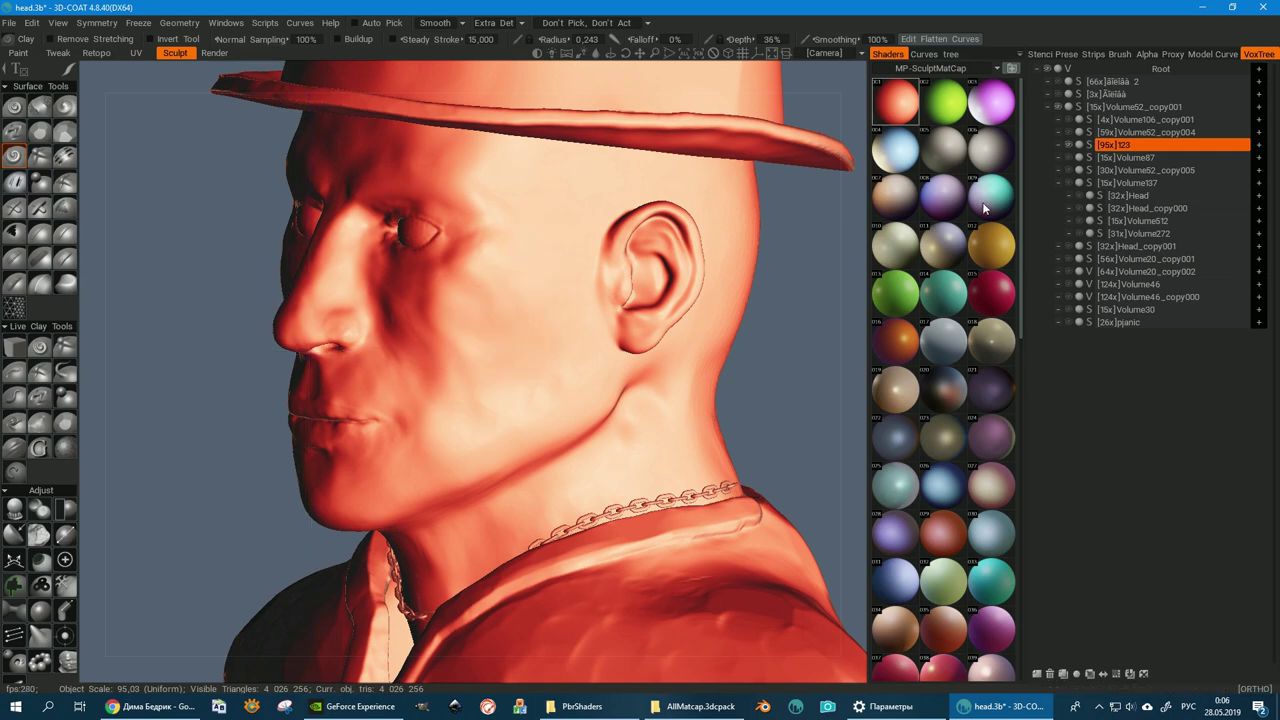
# - Apply the teal matcap and view the bust from the front
pyautogui.click(984, 207)
pyautogui.moveTo(471, 300)
pyautogui.keyDown('alt'); pyautogui.mouseDown()
pyautogui.moveTo(518, 305)
pyautogui.moveTo(579, 274)
pyautogui.moveTo(343, 286)
pyautogui.moveTo(491, 297)
pyautogui.moveTo(466, 277)
pyautogui.mouseUp(); pyautogui.keyUp('alt')
pyautogui.moveTo(456, 222)
pyautogui.mouseDown()
pyautogui.moveTo(446, 262)
pyautogui.moveTo(474, 381)
pyautogui.moveTo(544, 443)
pyautogui.moveTo(693, 425)
pyautogui.moveTo(630, 402)
pyautogui.moveTo(552, 455)
pyautogui.moveTo(438, 495)
pyautogui.moveTo(377, 412)
pyautogui.mouseUp()
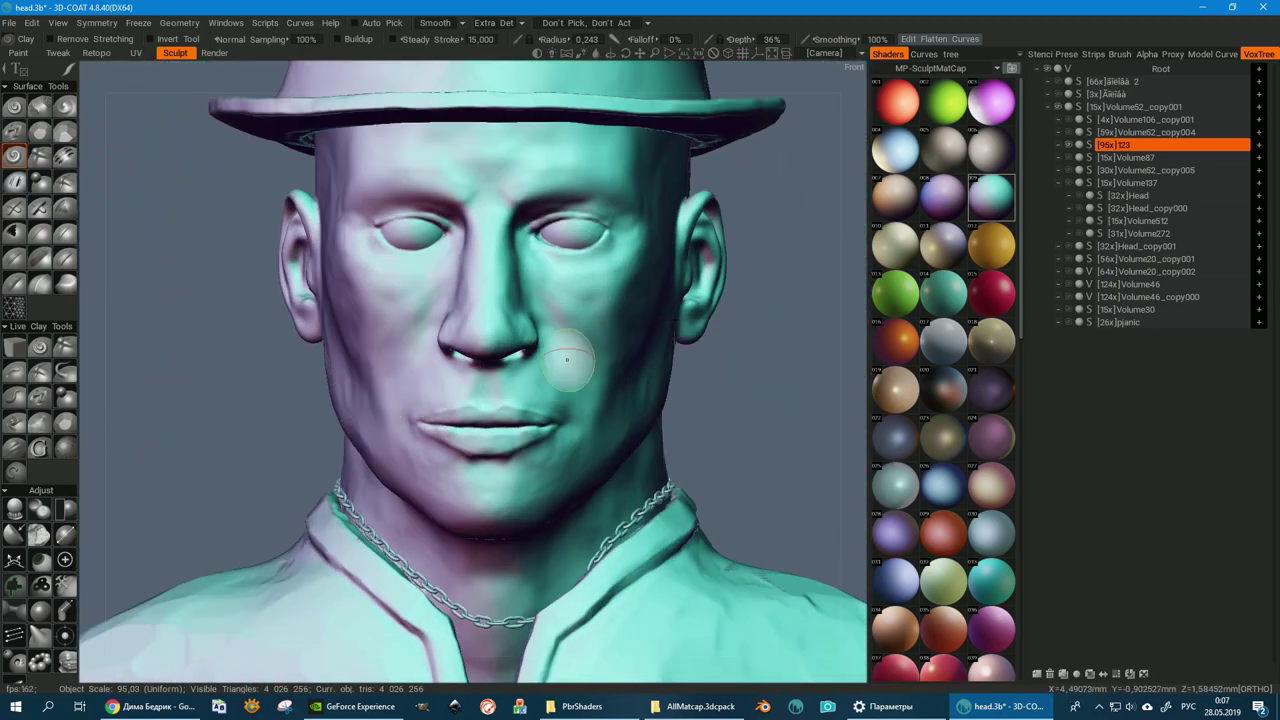
# - Try grey, green 013, tan 019, purple 021 and tan 023 matcaps on the bust
pyautogui.click(985, 158)
pyautogui.keyDown('alt'); pyautogui.moveTo(661, 290); pyautogui.dragTo(580, 297); pyautogui.keyUp('alt')
pyautogui.moveTo(895, 293)
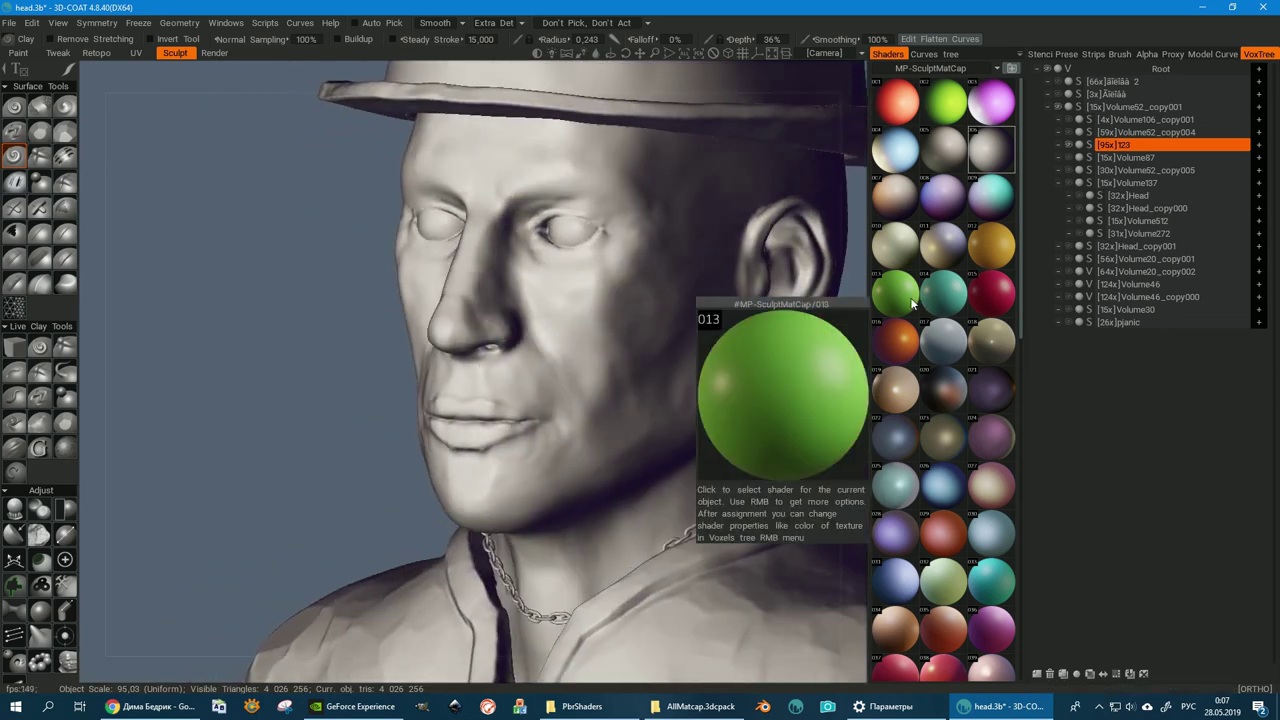
pyautogui.click(912, 303)
pyautogui.keyDown('alt'); pyautogui.moveTo(700, 310); pyautogui.dragTo(636, 319); pyautogui.keyUp('alt')
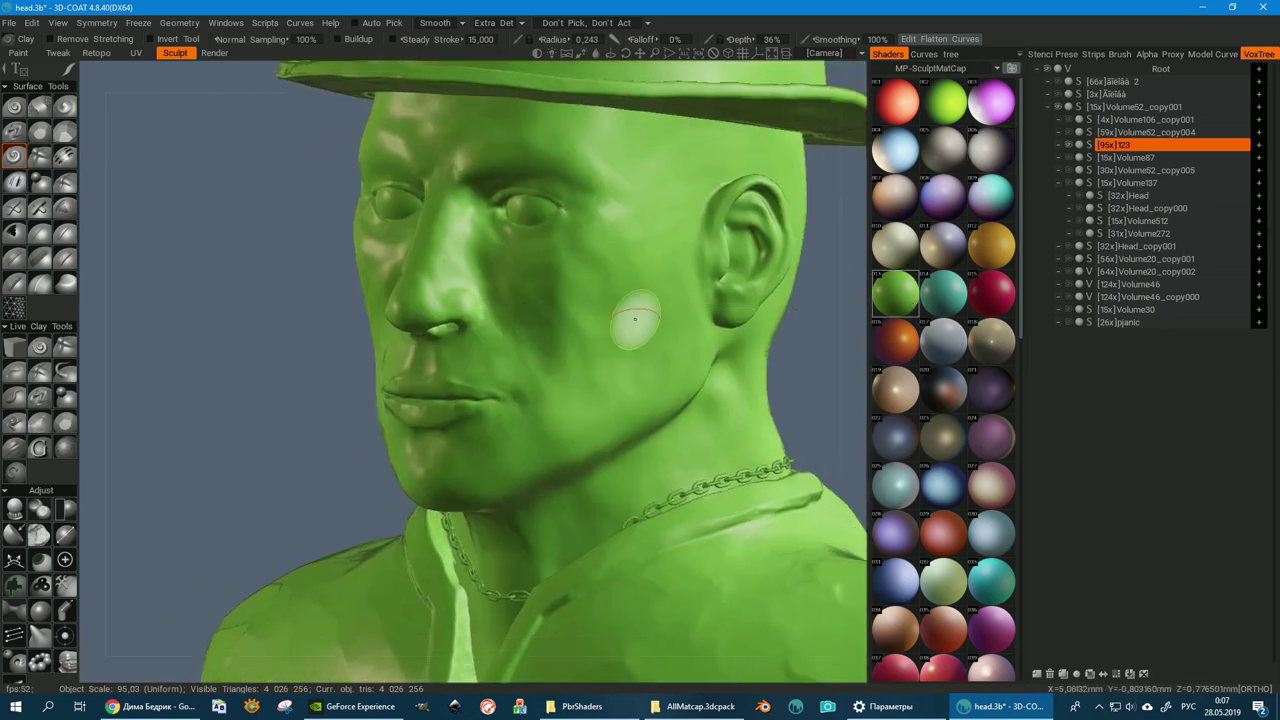
pyautogui.click(893, 386)
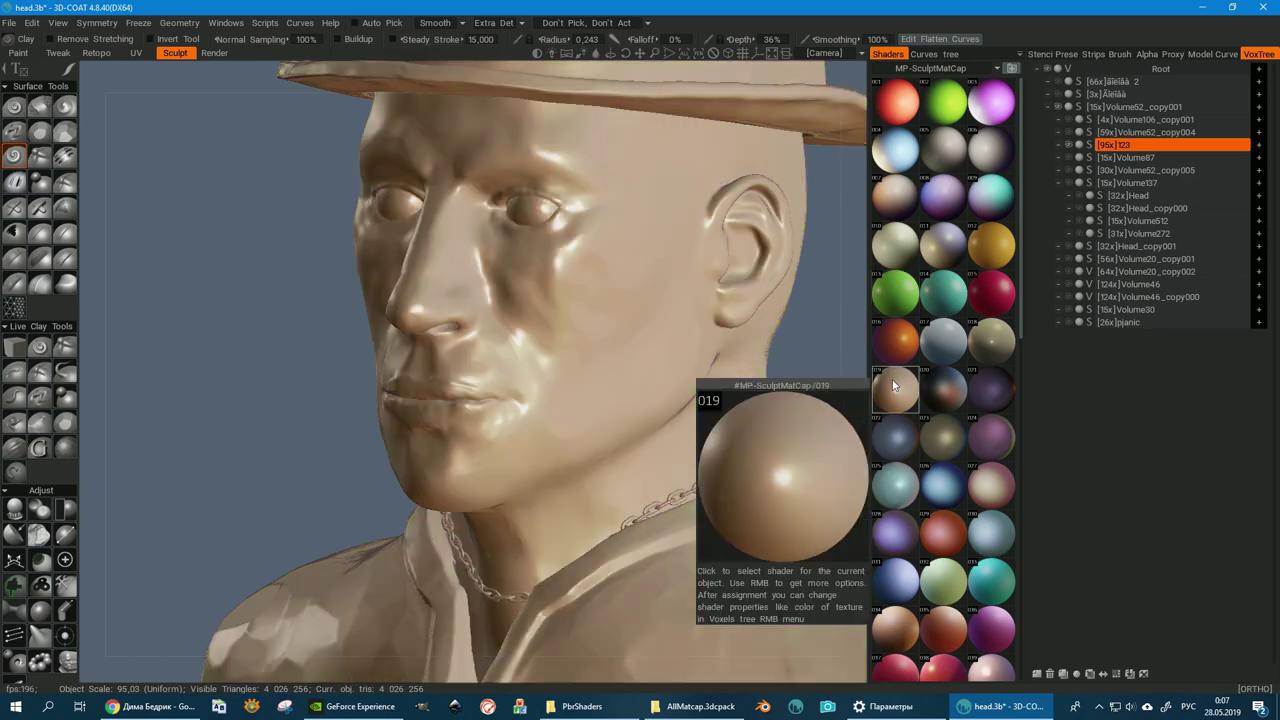
pyautogui.click(1004, 391)
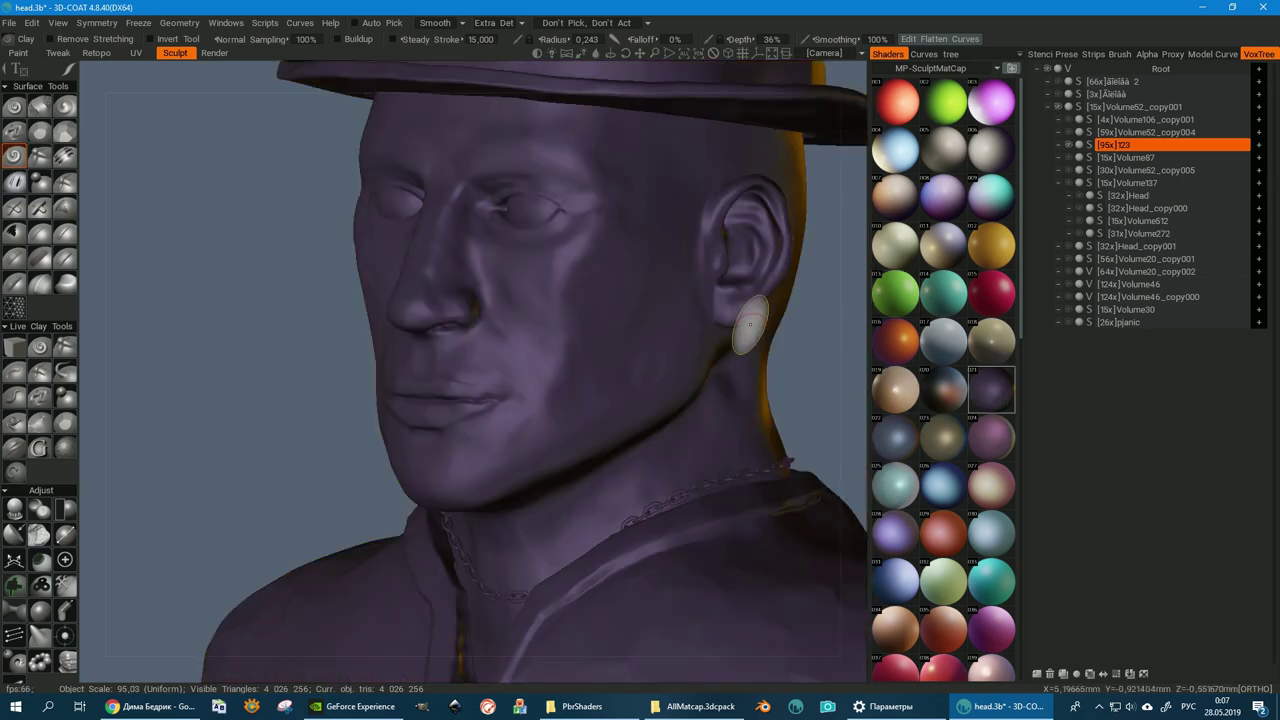
pyautogui.click(943, 437)
pyautogui.keyDown('alt'); pyautogui.moveTo(543, 380); pyautogui.dragTo(763, 446); pyautogui.keyUp('alt')
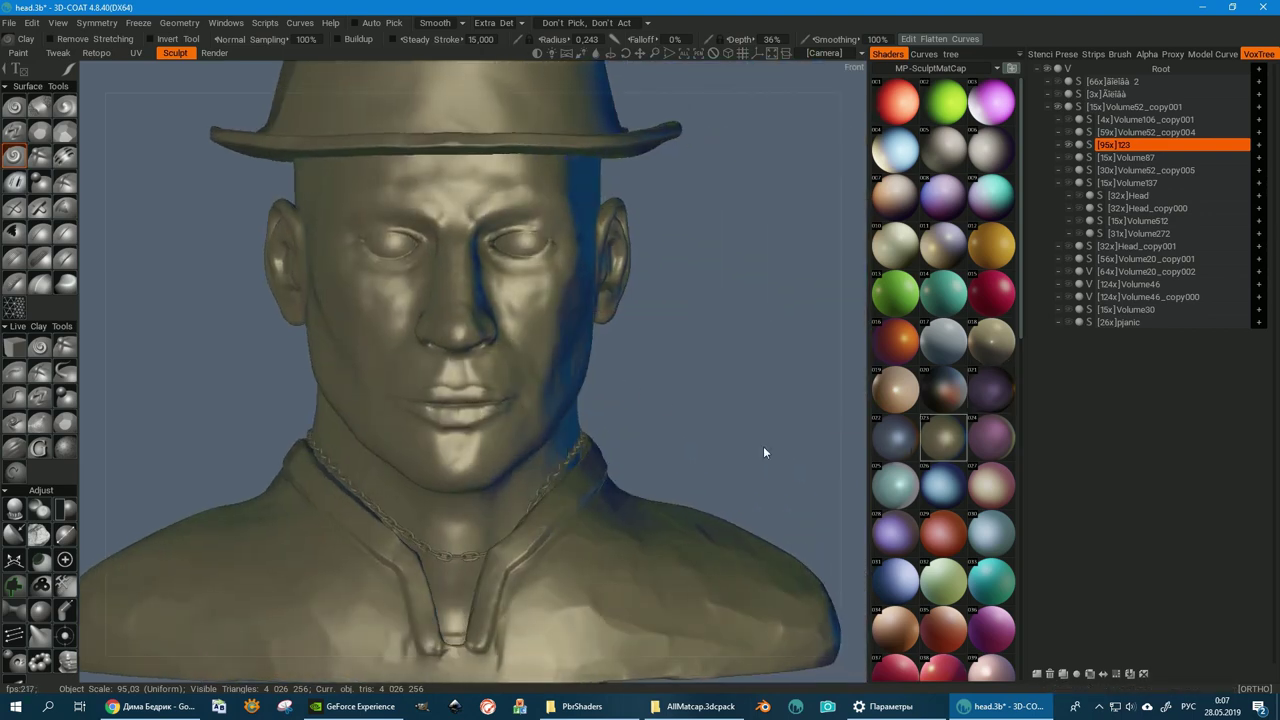
# - Try light teal 025, pink, light 042 and dark red matcaps, finishing on beige 043
pyautogui.scroll(-1, 946, 537)
pyautogui.click(900, 460)
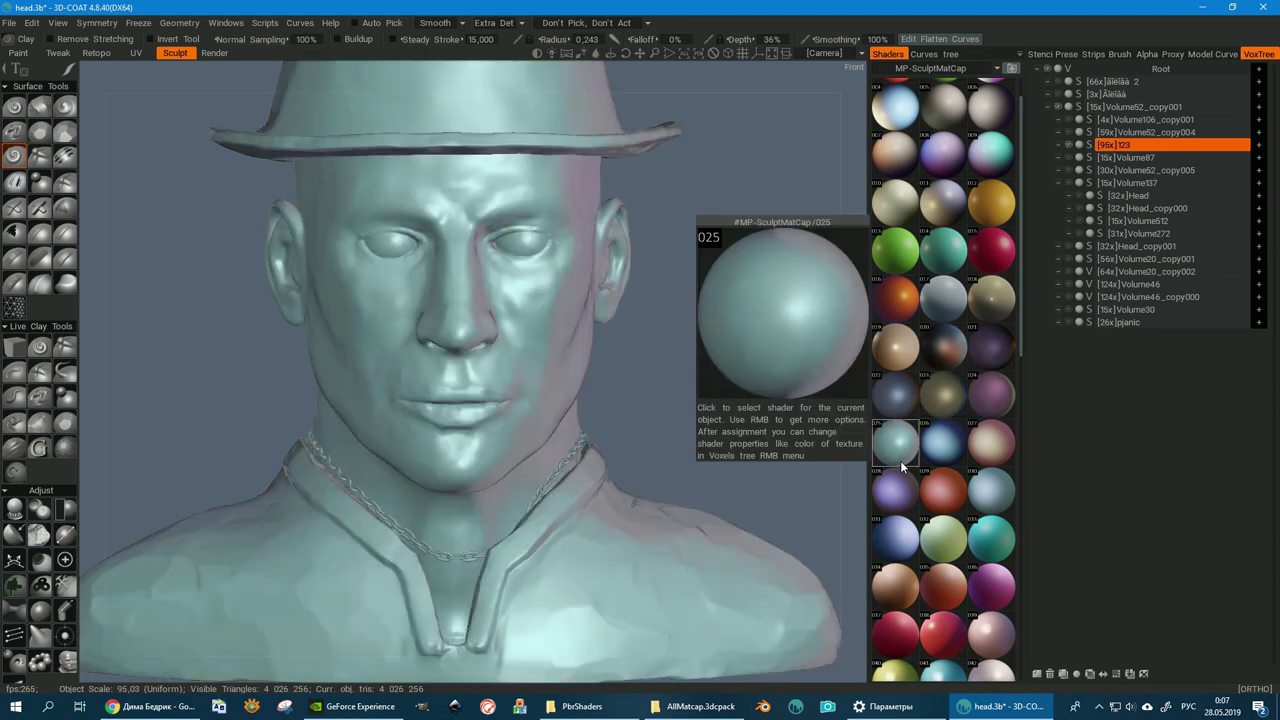
pyautogui.scroll(-1, 905, 468)
pyautogui.scroll(-2, 912, 478)
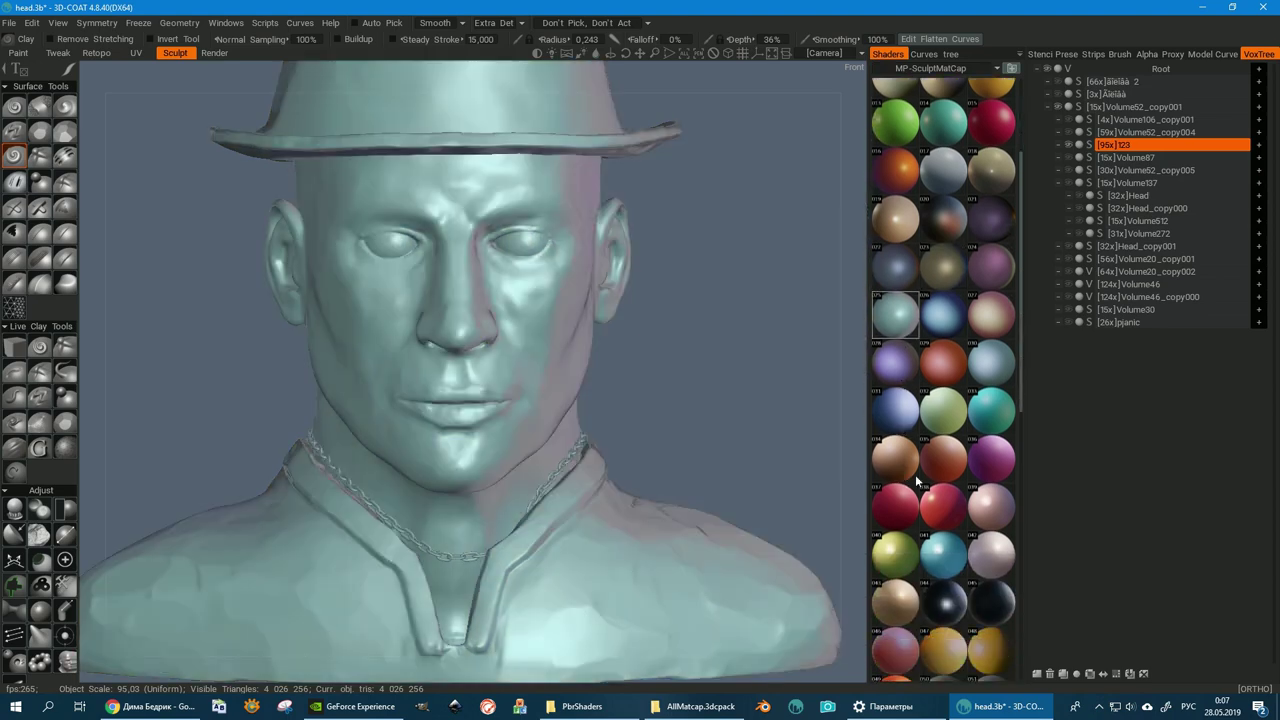
pyautogui.click(993, 510)
pyautogui.scroll(-2, 995, 500)
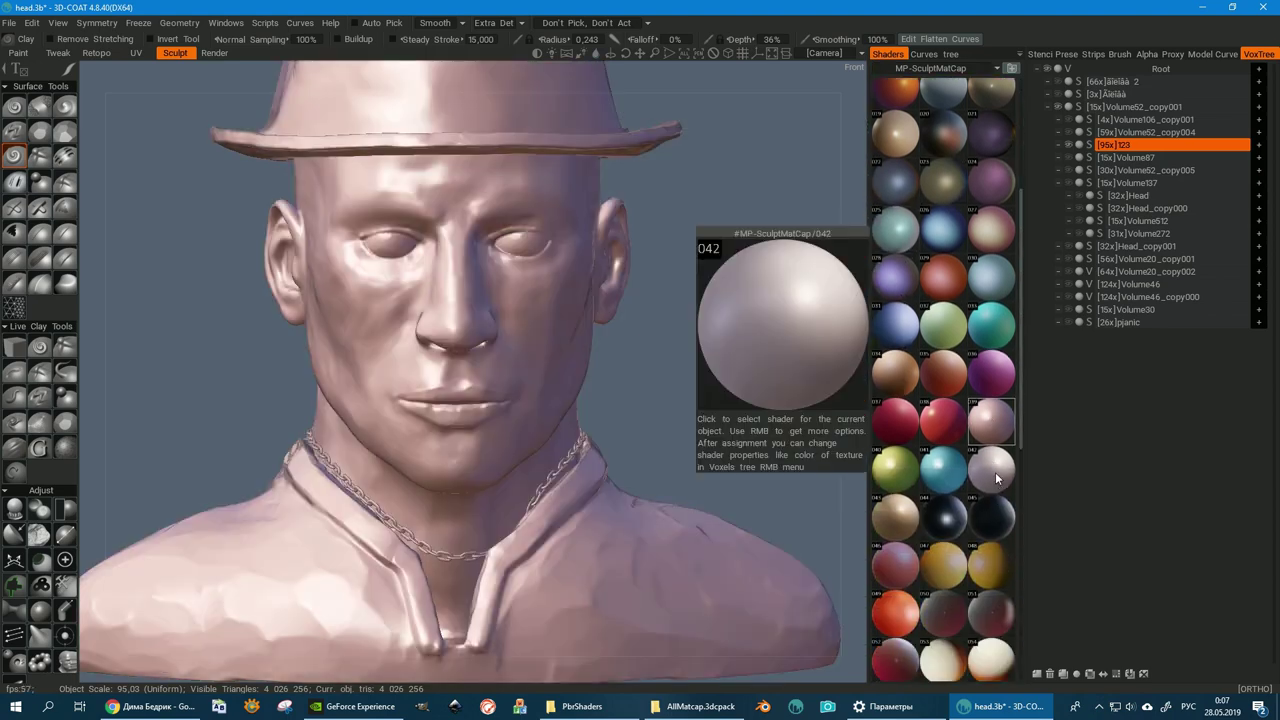
pyautogui.click(996, 478)
pyautogui.scroll(-3, 996, 479)
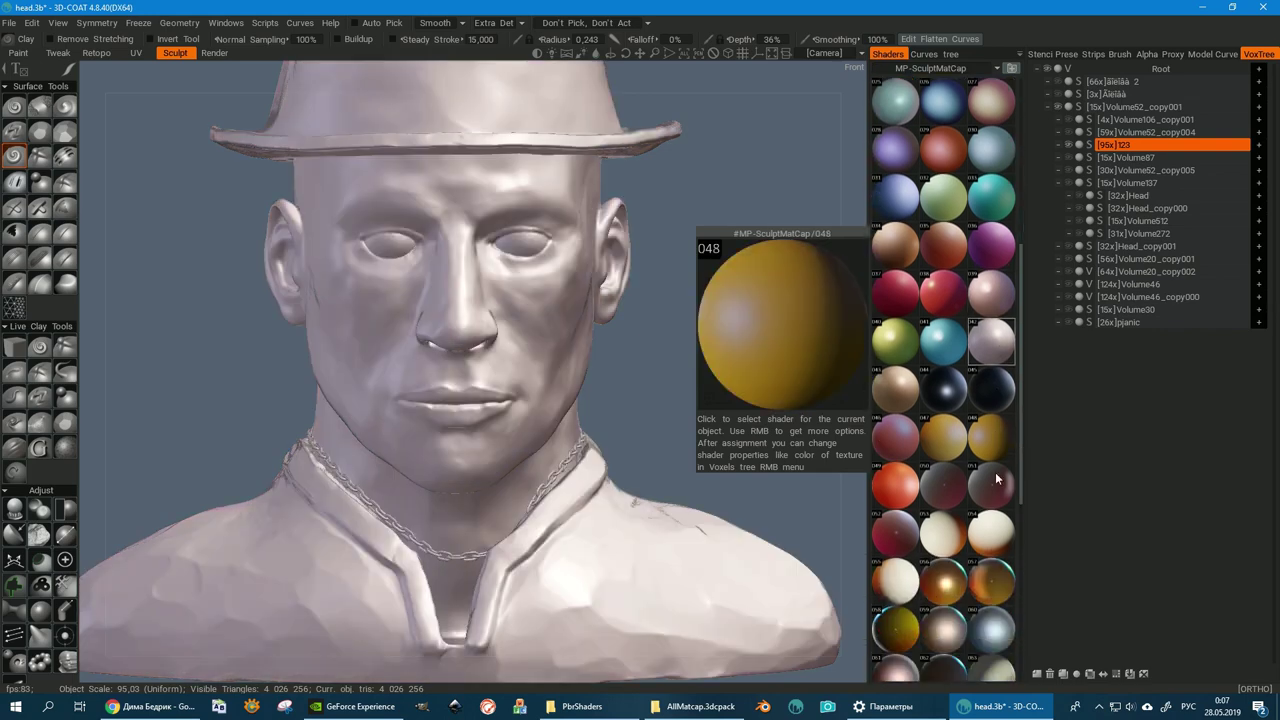
pyautogui.click(995, 478)
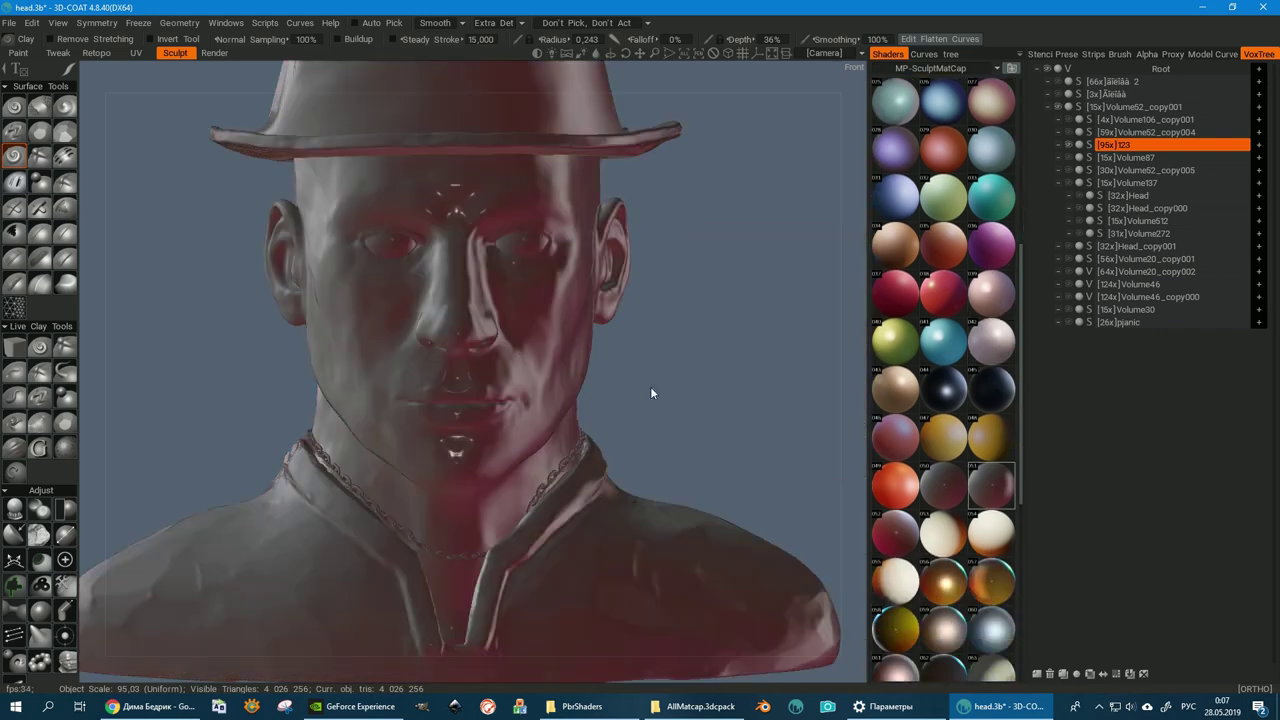
pyautogui.moveTo(650, 386)
pyautogui.mouseDown()
pyautogui.moveTo(524, 333)
pyautogui.moveTo(549, 344)
pyautogui.mouseUp()
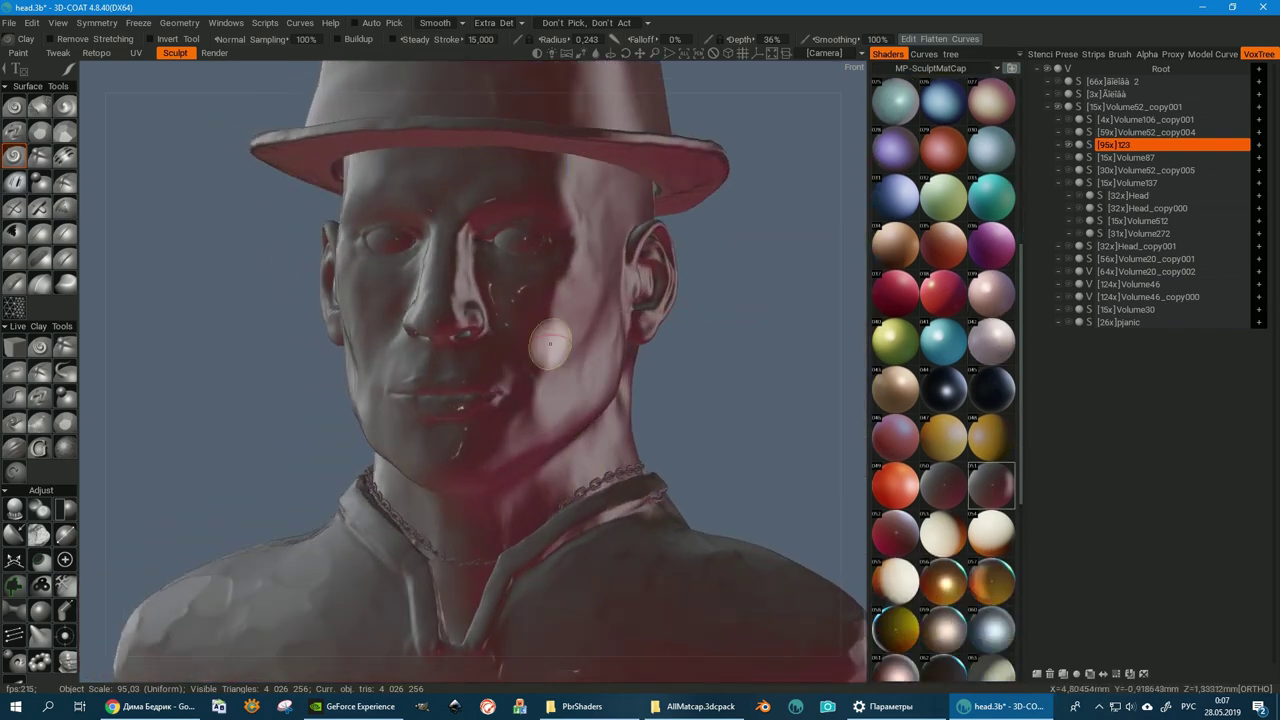
pyautogui.click(888, 392)
pyautogui.moveTo(634, 380); pyautogui.dragTo(609, 389)
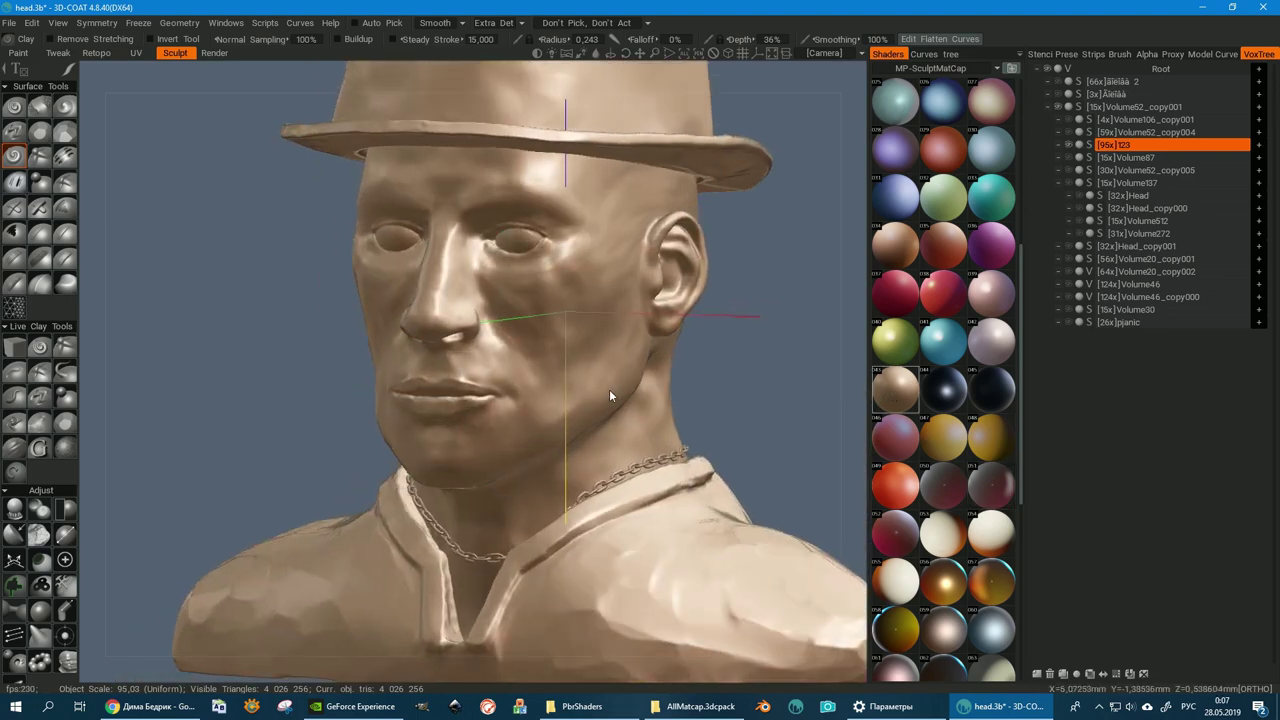
pyautogui.scroll(-3, 910, 485)
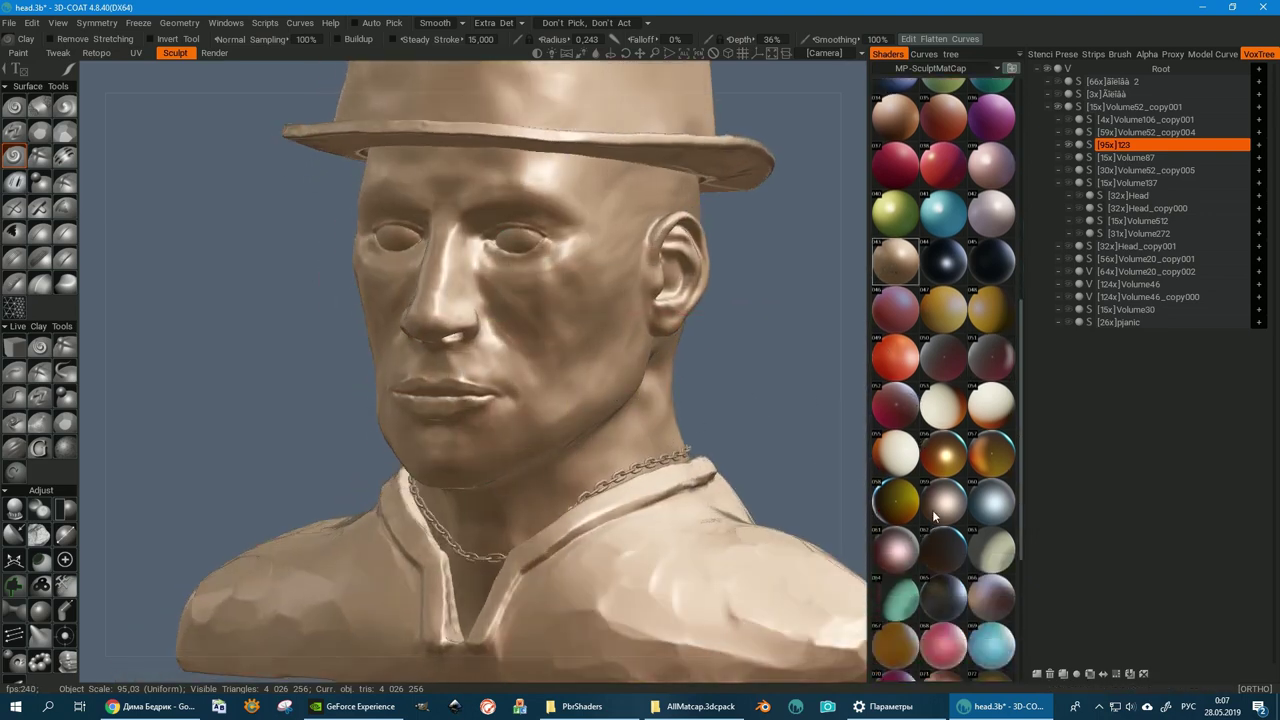
# - Try silver, pinkish, pink 068 and brown 071 matcaps on the bust
pyautogui.click(938, 513)
pyautogui.moveTo(610, 380)
pyautogui.mouseDown()
pyautogui.moveTo(566, 395)
pyautogui.moveTo(821, 464)
pyautogui.mouseUp()
pyautogui.scroll(-3, 587, 384)
pyautogui.click(886, 547)
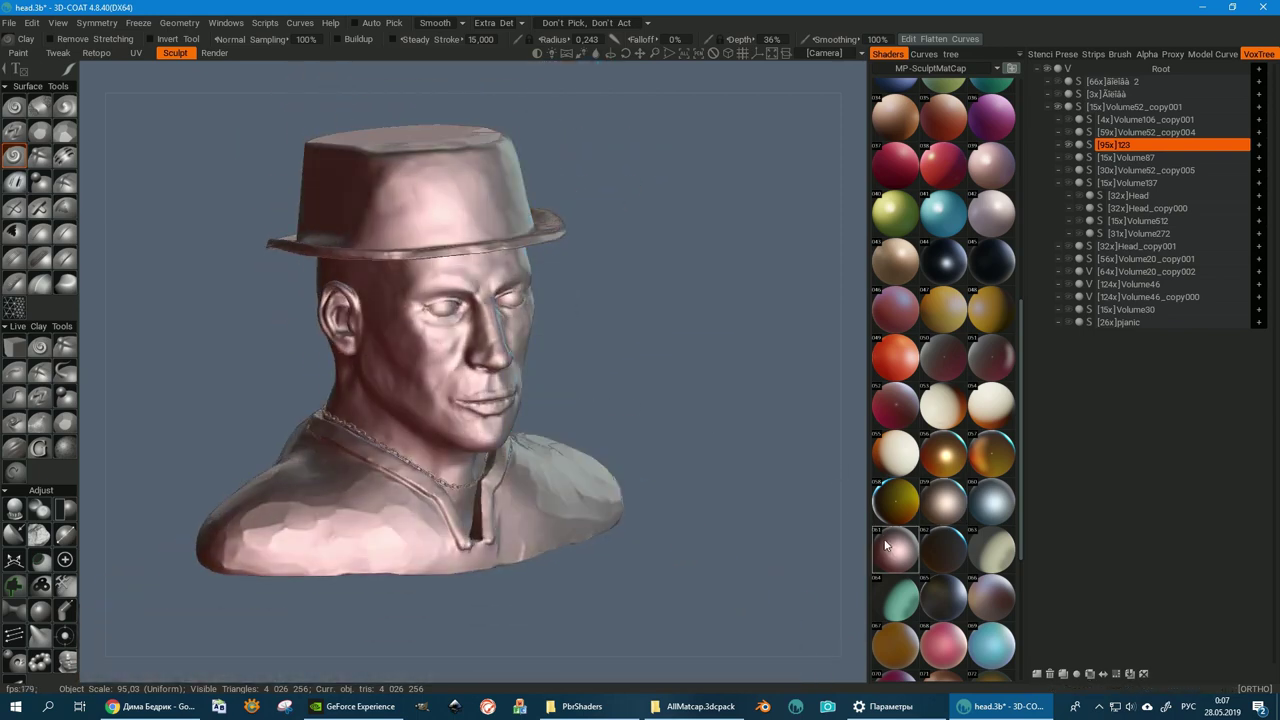
pyautogui.scroll(-2, 930, 514)
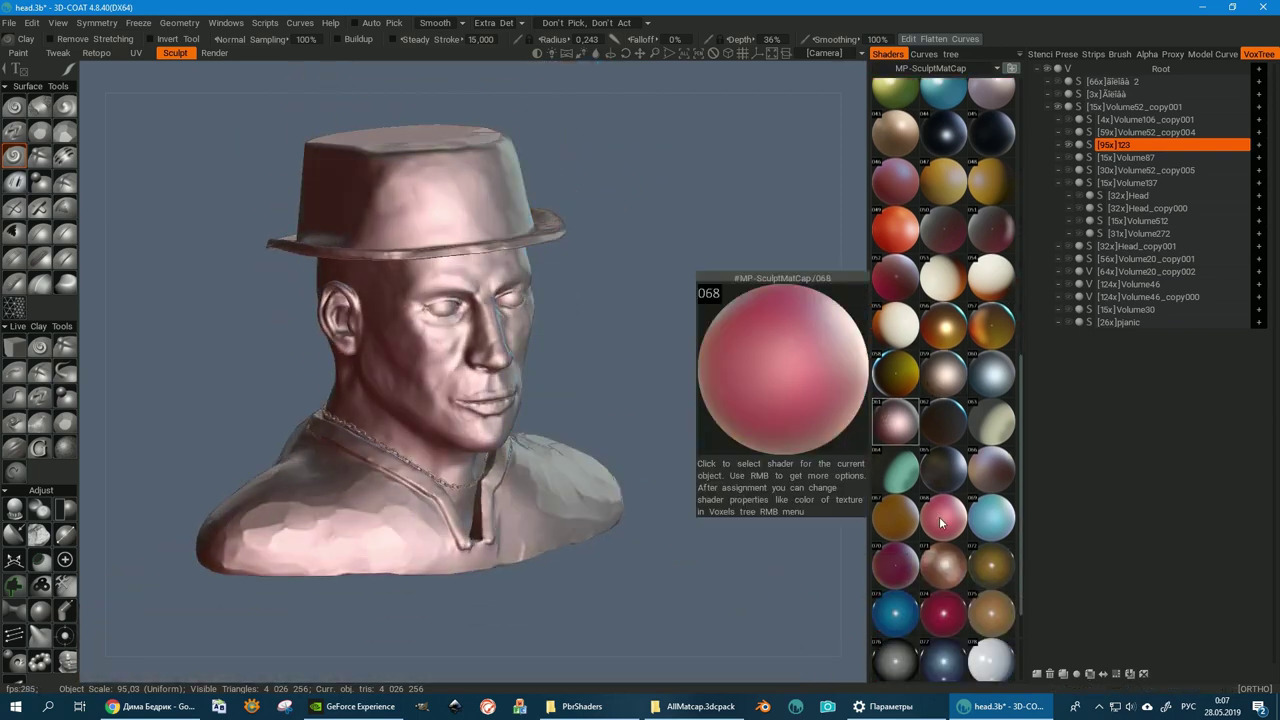
pyautogui.click(939, 516)
pyautogui.click(940, 566)
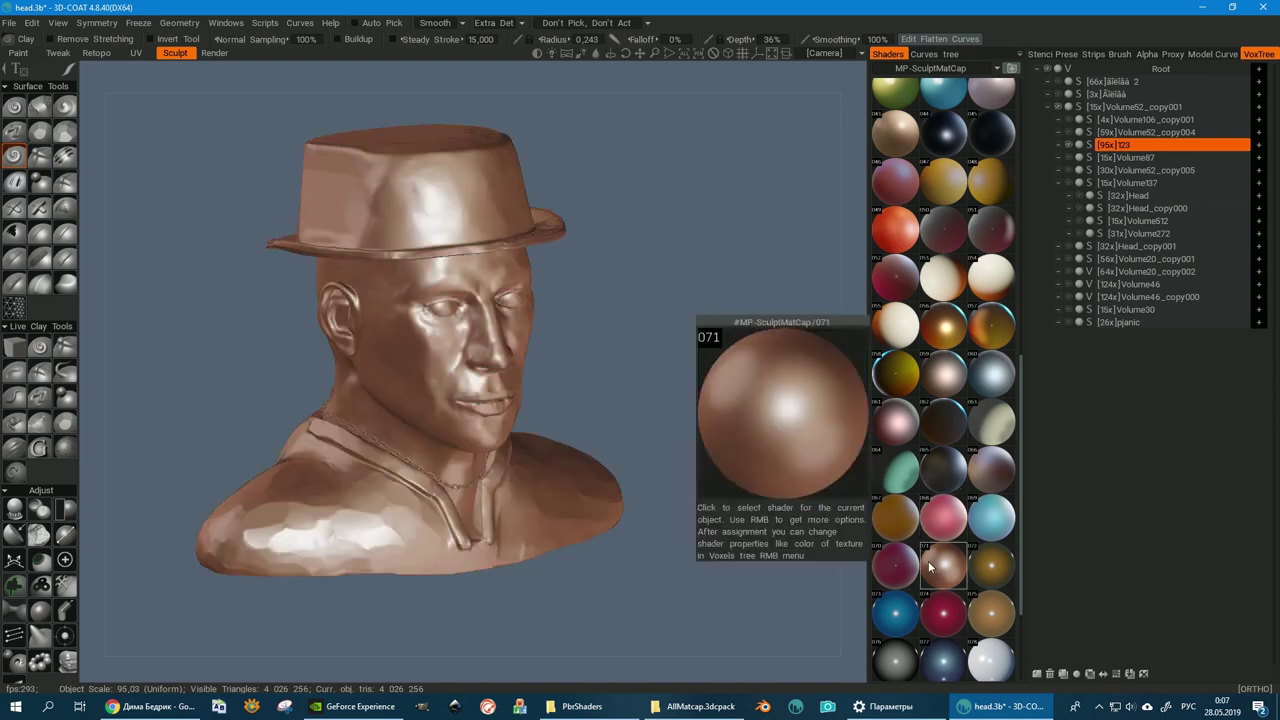
pyautogui.moveTo(515, 420); pyautogui.dragTo(430, 422)
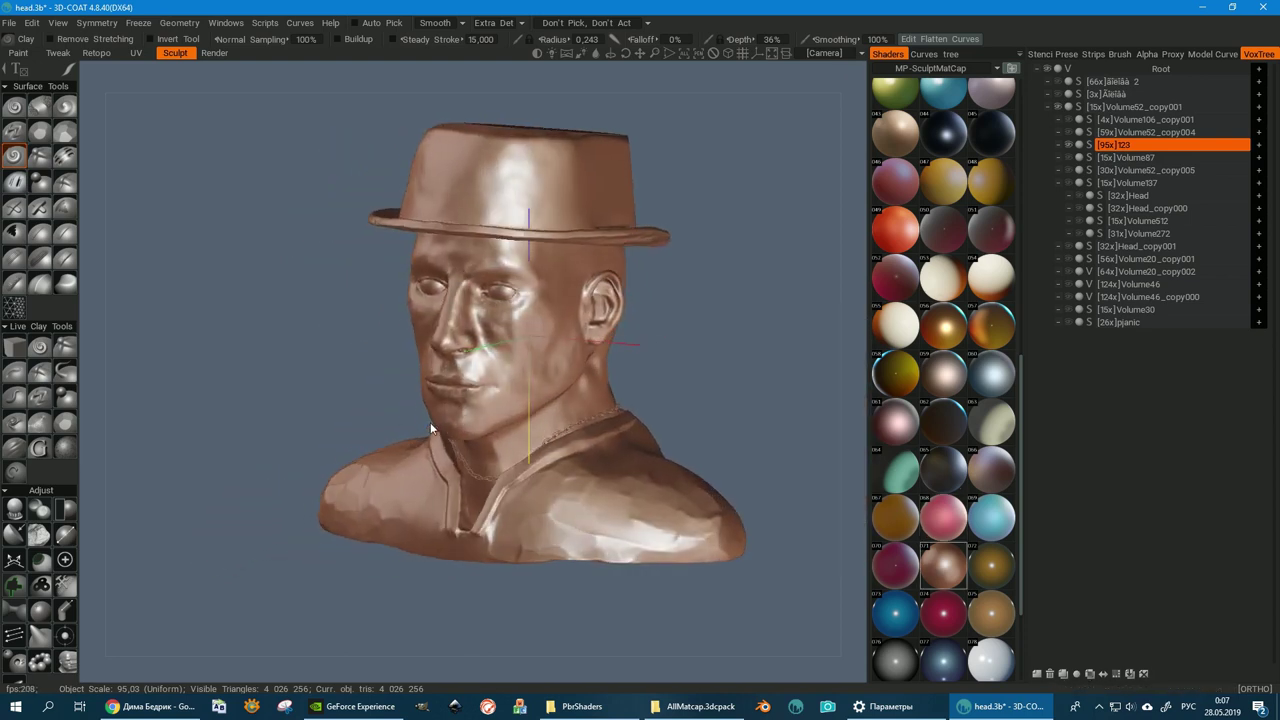
# - Apply grey, yellow-gold and green matcaps, ending on glossy teal 084, viewed from the front
pyautogui.scroll(-2, 897, 540)
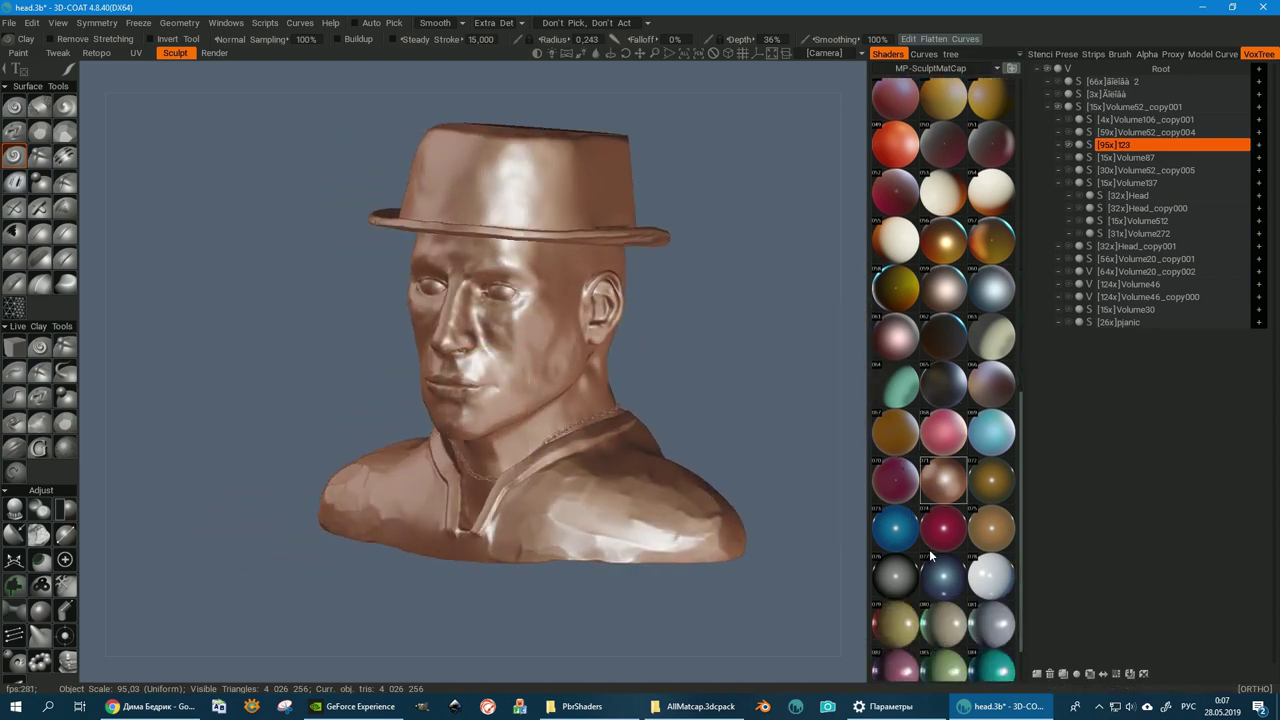
pyautogui.click(897, 532)
pyautogui.moveTo(548, 452); pyautogui.dragTo(593, 452)
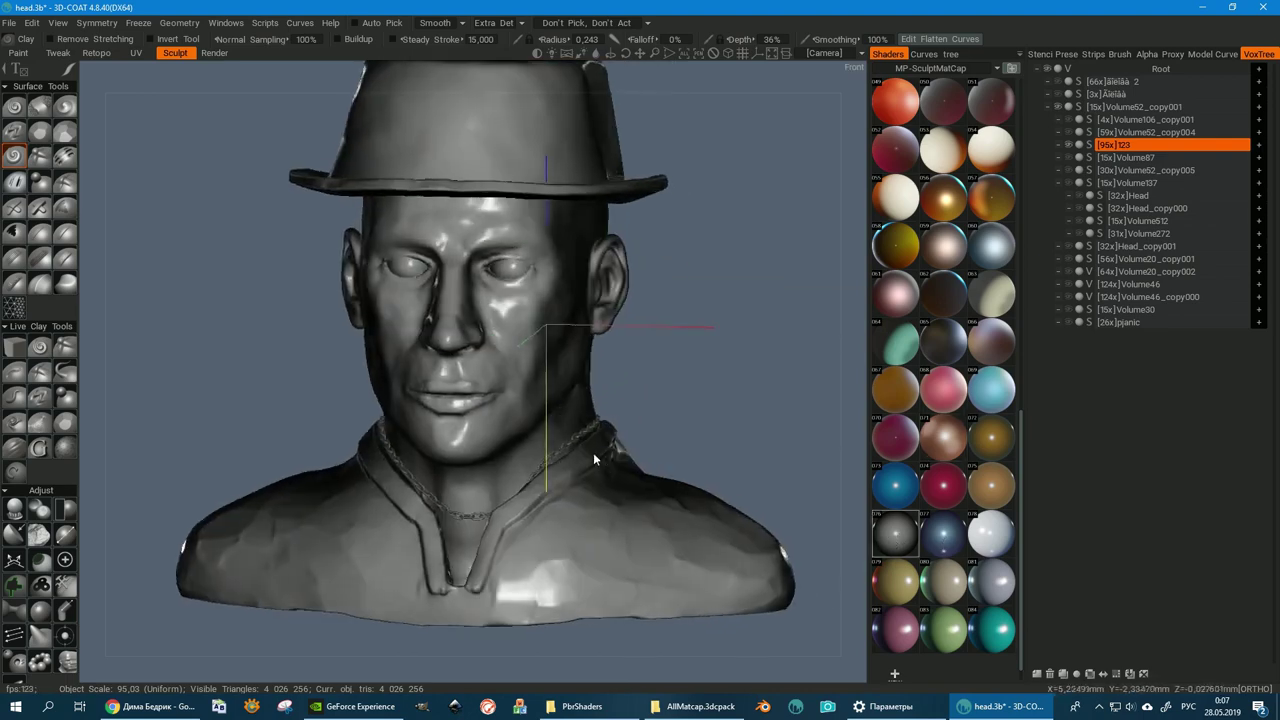
pyautogui.click(886, 582)
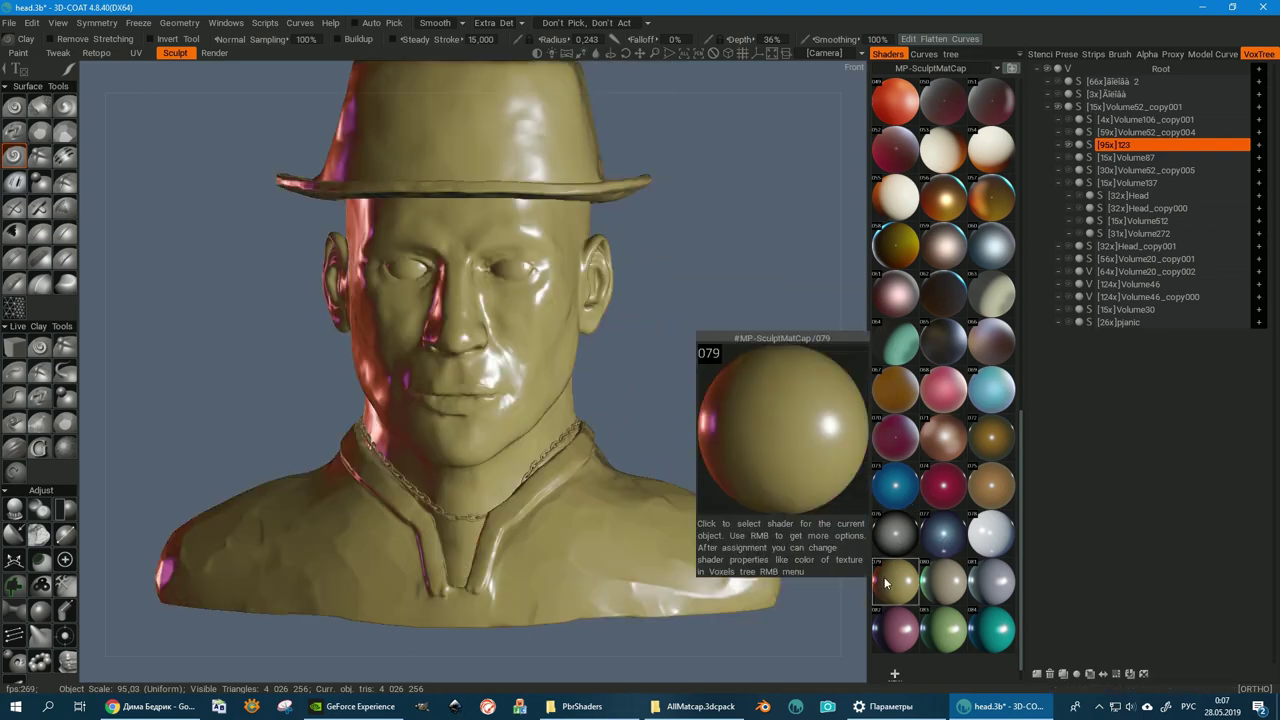
pyautogui.click(943, 634)
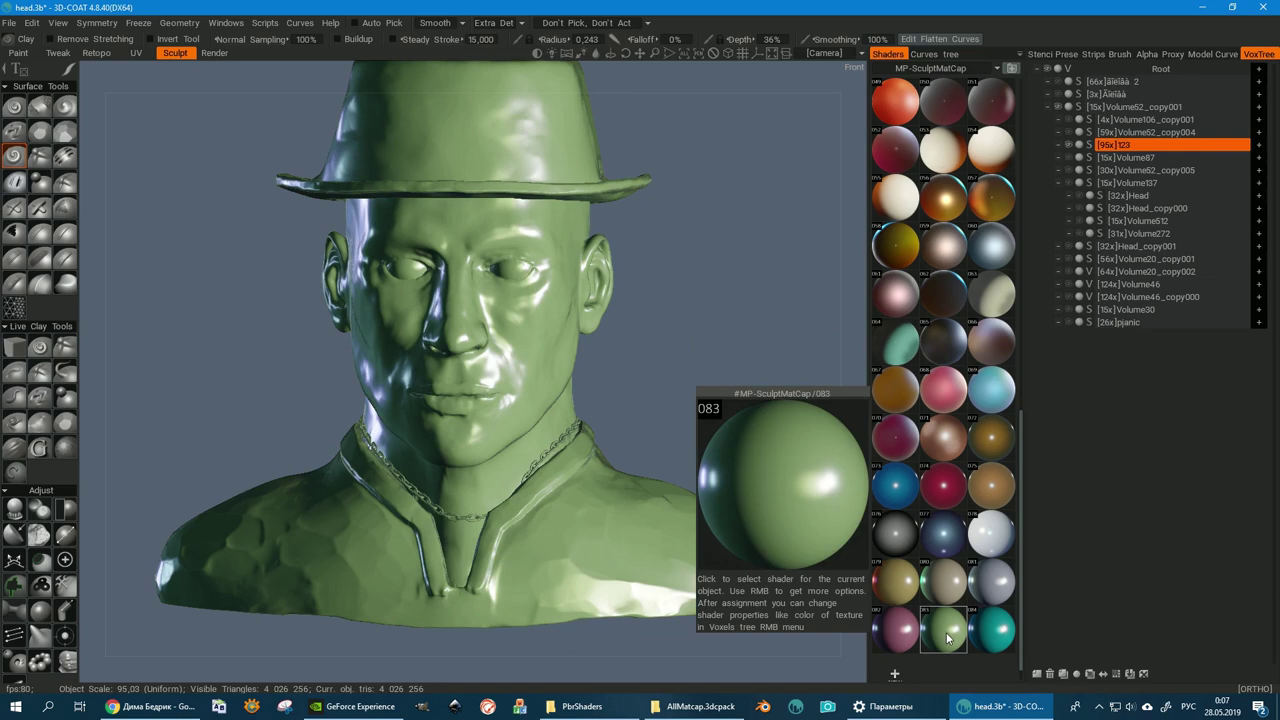
pyautogui.click(1008, 633)
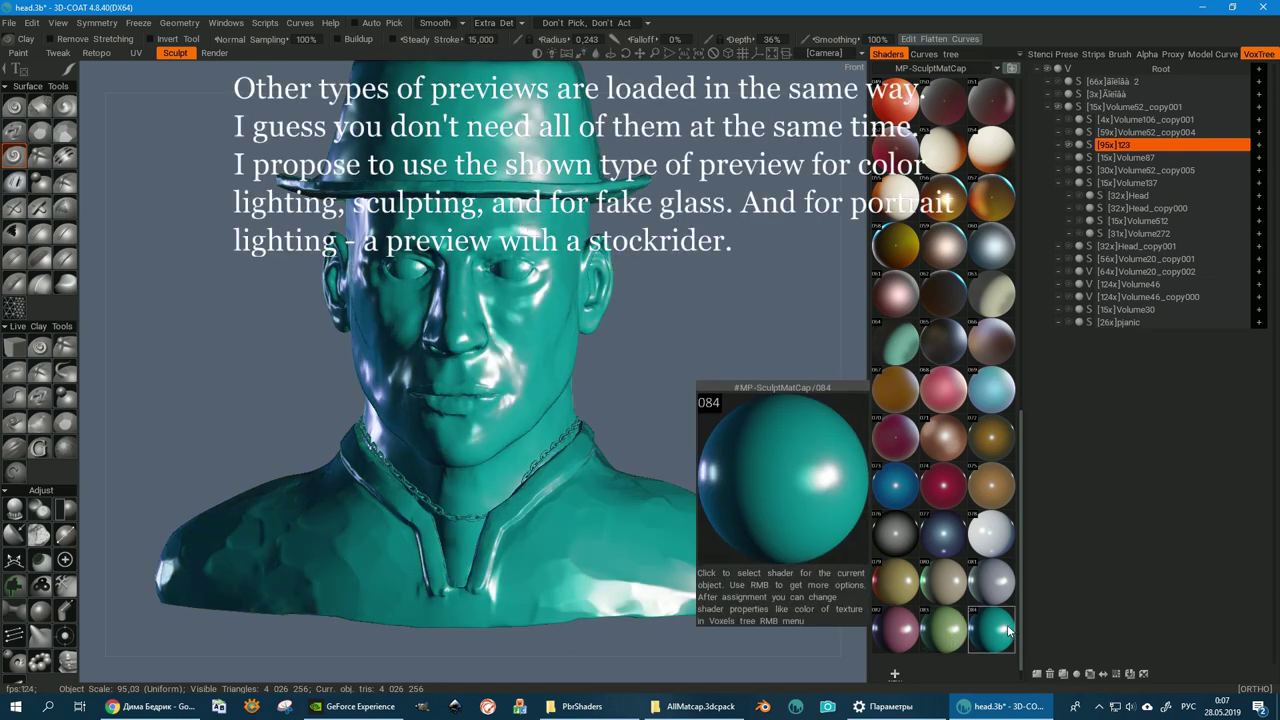
pyautogui.scroll(-2, 742, 498)
pyautogui.scroll(-2, 742, 498)
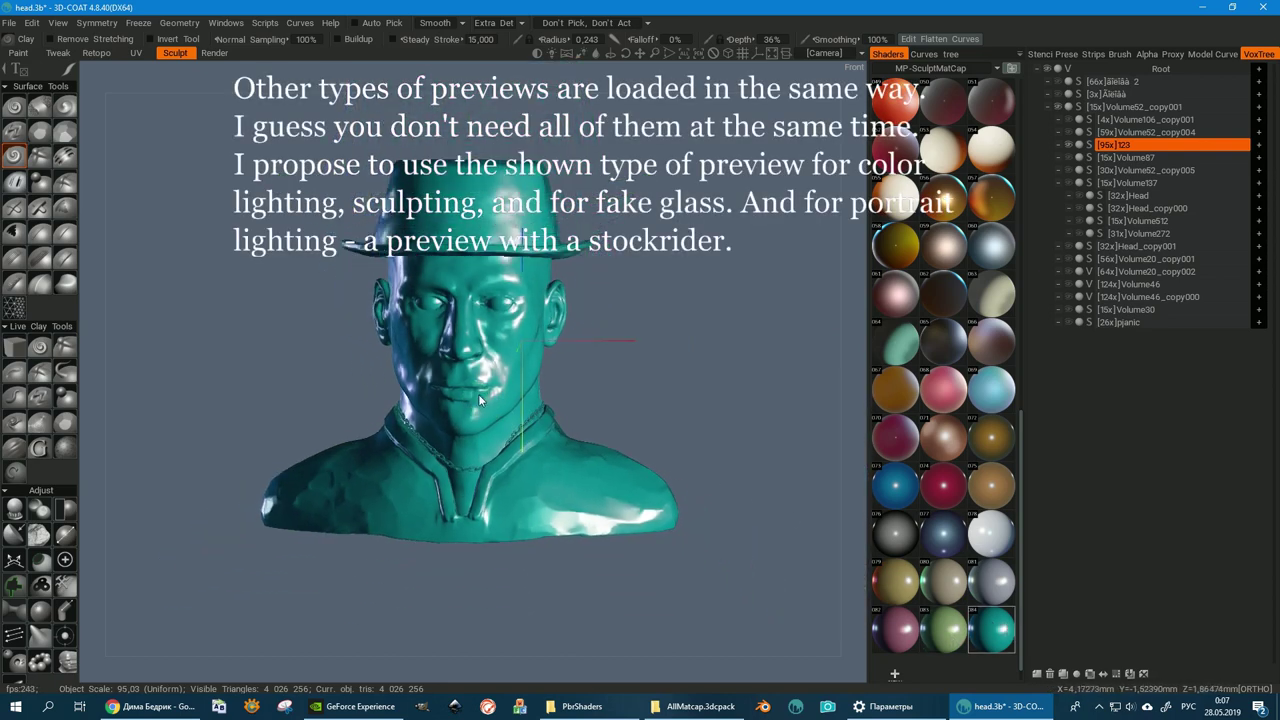
pyautogui.moveTo(478, 398); pyautogui.dragTo(498, 388, button='middle')
pyautogui.scroll(2, 474, 374)
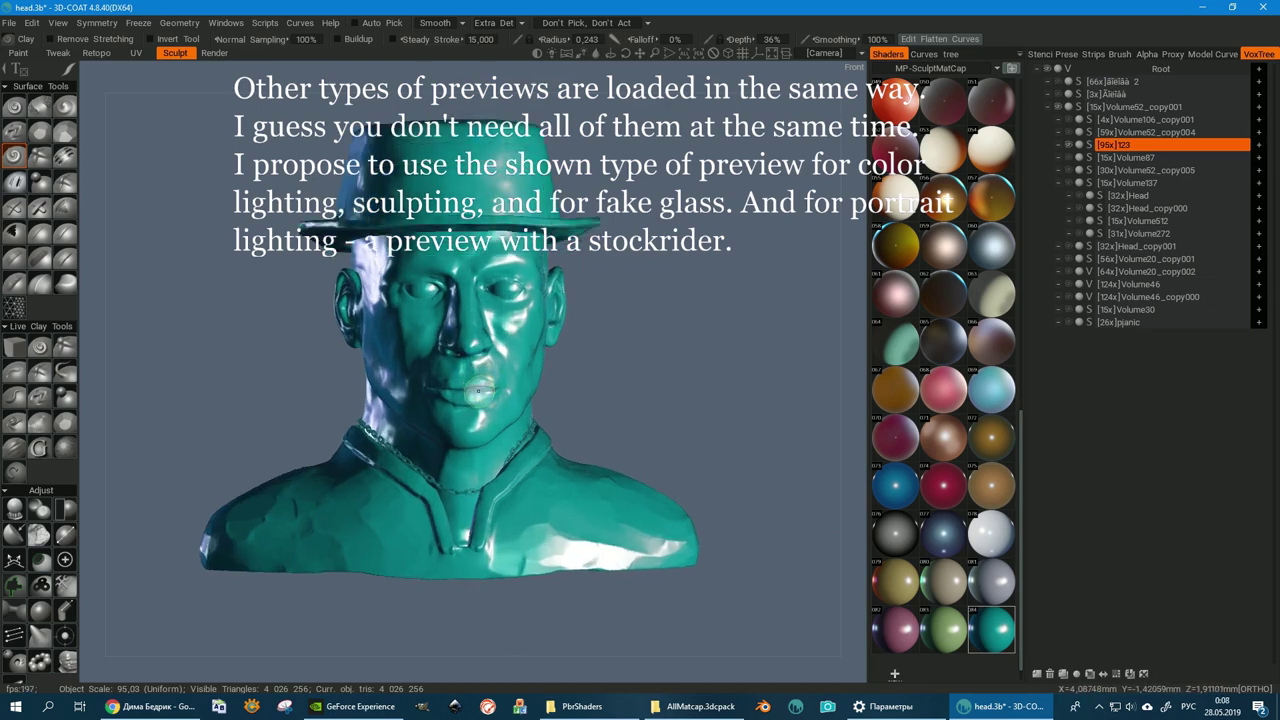